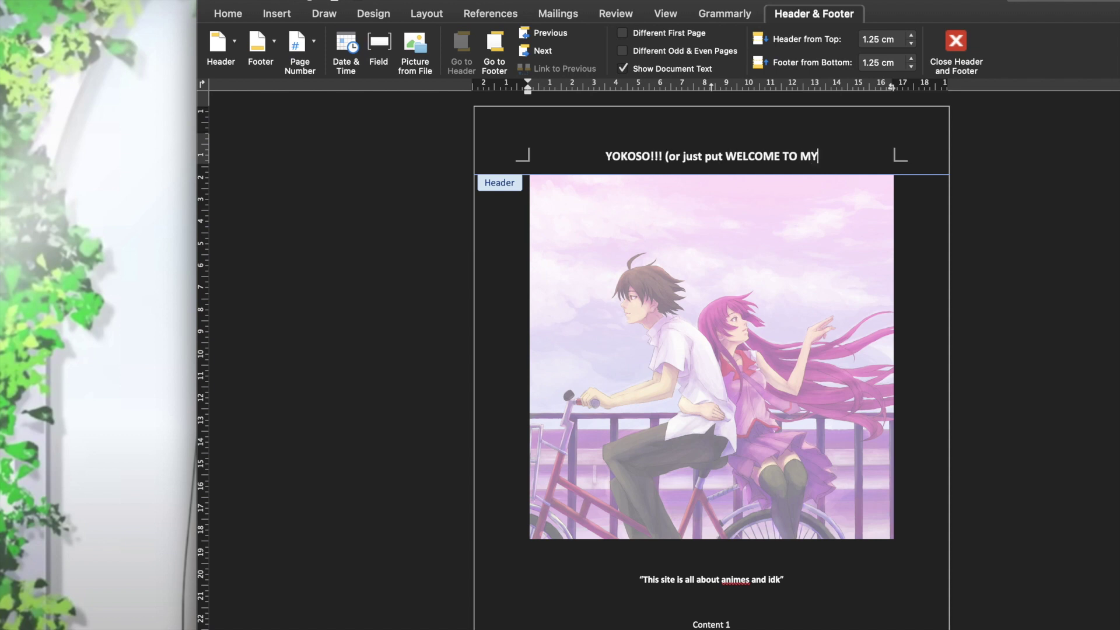
# Add "HOMEPAGE" to the parenthetical note beside YOKOSO!!! in the page header, then erase the note's wording
pyautogui.write('HOMEPAGE')
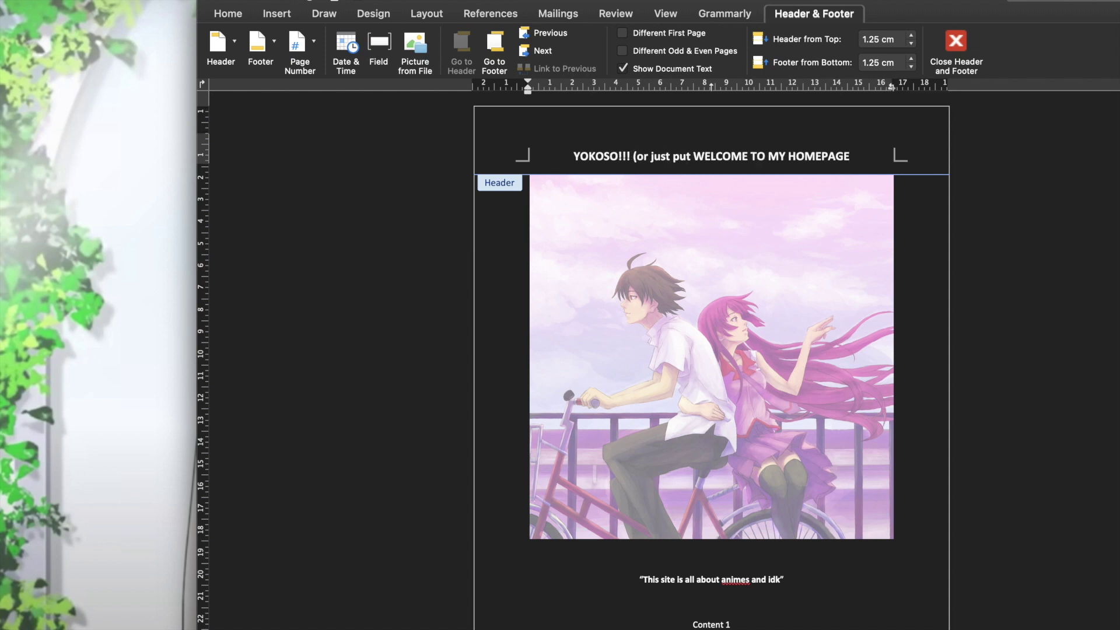
pyautogui.press('BackSpace')
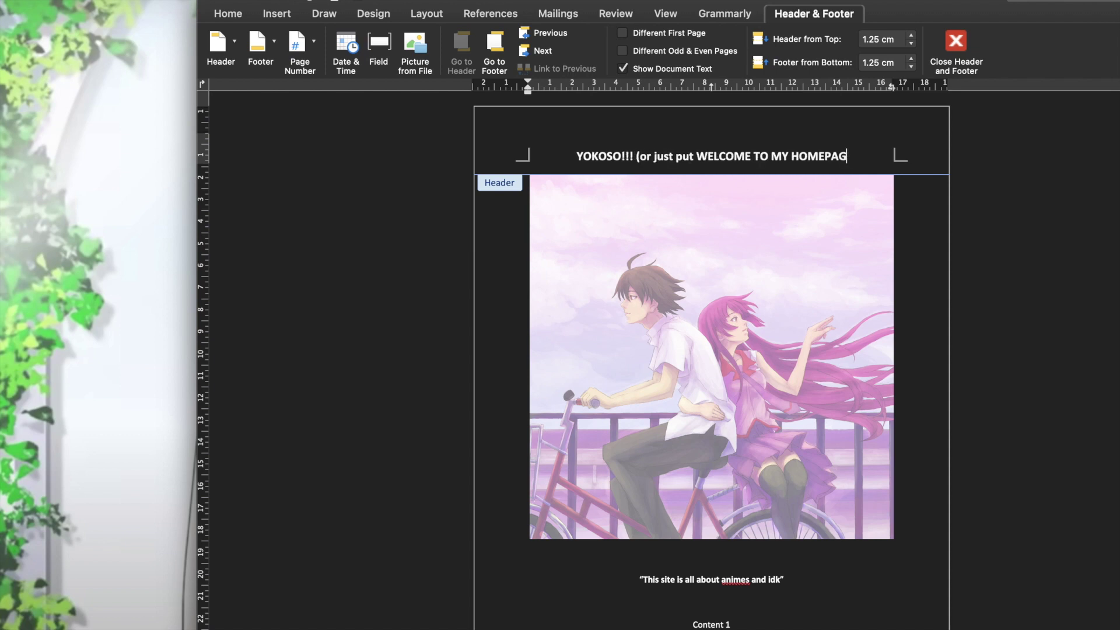
pyautogui.press('BackSpace')
pyautogui.press('BackSpace')
pyautogui.press('BackSpace')
pyautogui.press('BackSpace')
pyautogui.press('BackSpace')
pyautogui.press('BackSpace')
pyautogui.press('BackSpace')
pyautogui.press('BackSpace')
pyautogui.press('BackSpace')
pyautogui.press('BackSpace')
pyautogui.press('BackSpace')
pyautogui.press('BackSpace')
pyautogui.press('BackSpace')
pyautogui.press('BackSpace')
pyautogui.press('BackSpace')
pyautogui.press('BackSpace')
pyautogui.press('BackSpace')
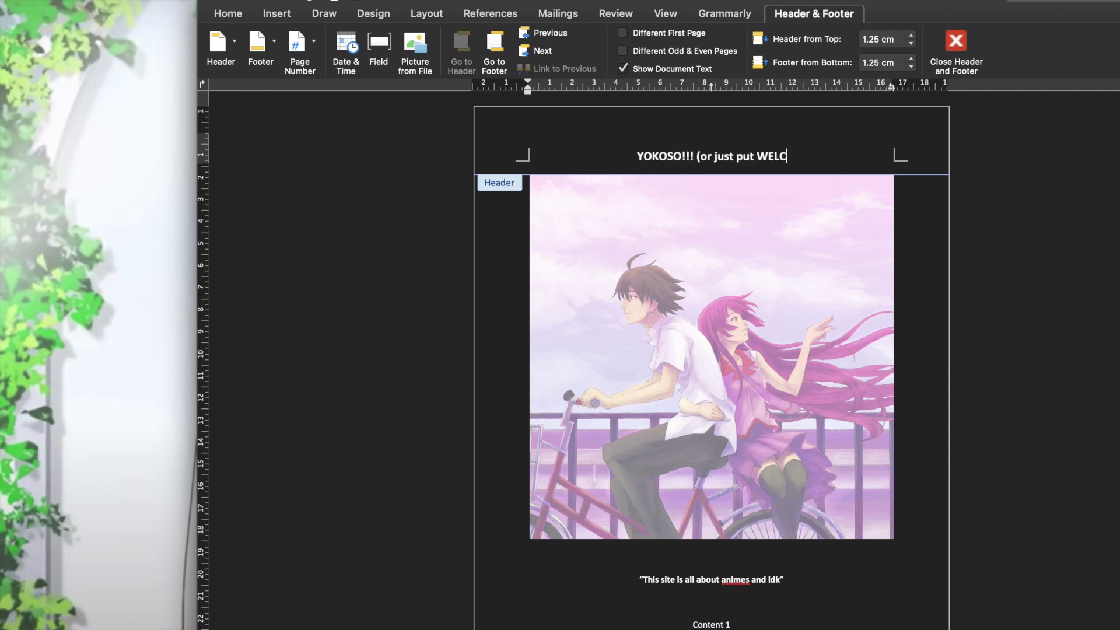
pyautogui.press('BackSpace')
pyautogui.press('BackSpace')
pyautogui.press('BackSpace')
pyautogui.press('BackSpace')
pyautogui.press('BackSpace')
pyautogui.press('BackSpace')
pyautogui.press('BackSpace')
pyautogui.press('BackSpace')
pyautogui.press('BackSpace')
pyautogui.press('BackSpace')
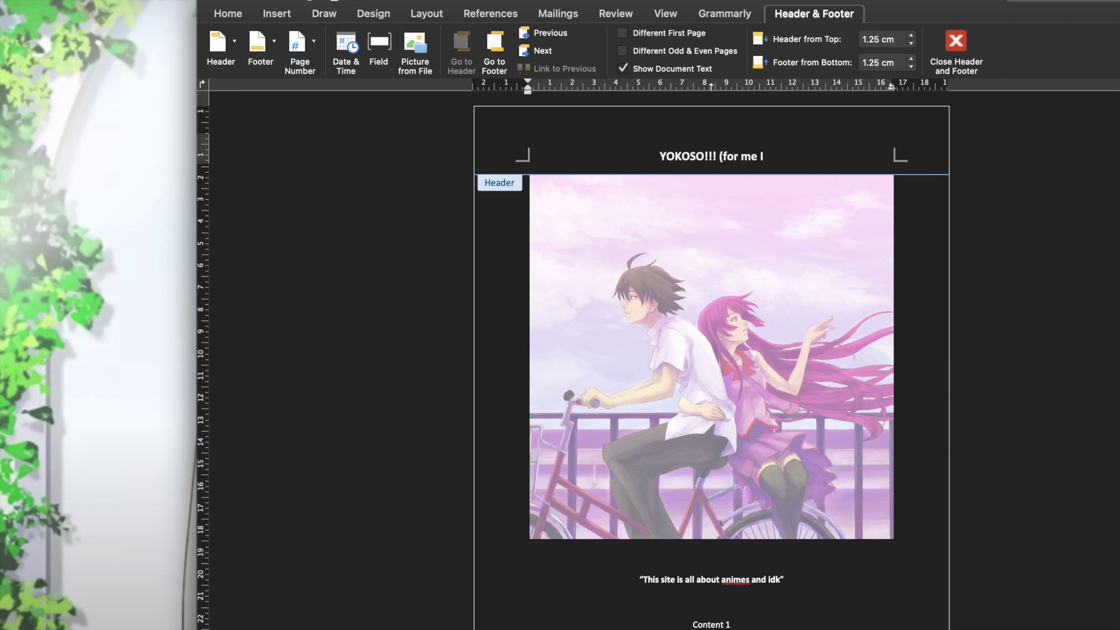
# Add "yokoso is enogh" to the header note, then remove the whole note so that only "YOKOSO!!!" is left
pyautogui.write('yokoso is enogh')
pyautogui.press('BackSpace')
pyautogui.press('BackSpace')
pyautogui.press('BackSpace')
pyautogui.press('BackSpace')
pyautogui.press('BackSpace')
pyautogui.press('BackSpace')
pyautogui.press('BackSpace')
pyautogui.press('BackSpace')
pyautogui.press('BackSpace')
pyautogui.press('BackSpace')
pyautogui.press('BackSpace')
pyautogui.press('BackSpace')
pyautogui.press('BackSpace')
pyautogui.press('BackSpace')
pyautogui.press('BackSpace')
pyautogui.press('BackSpace')
pyautogui.press('BackSpace')
pyautogui.press('BackSpace')
pyautogui.press('BackSpace')
pyautogui.press('BackSpace')
pyautogui.press('BackSpace')
pyautogui.press('BackSpace')
pyautogui.press('BackSpace')
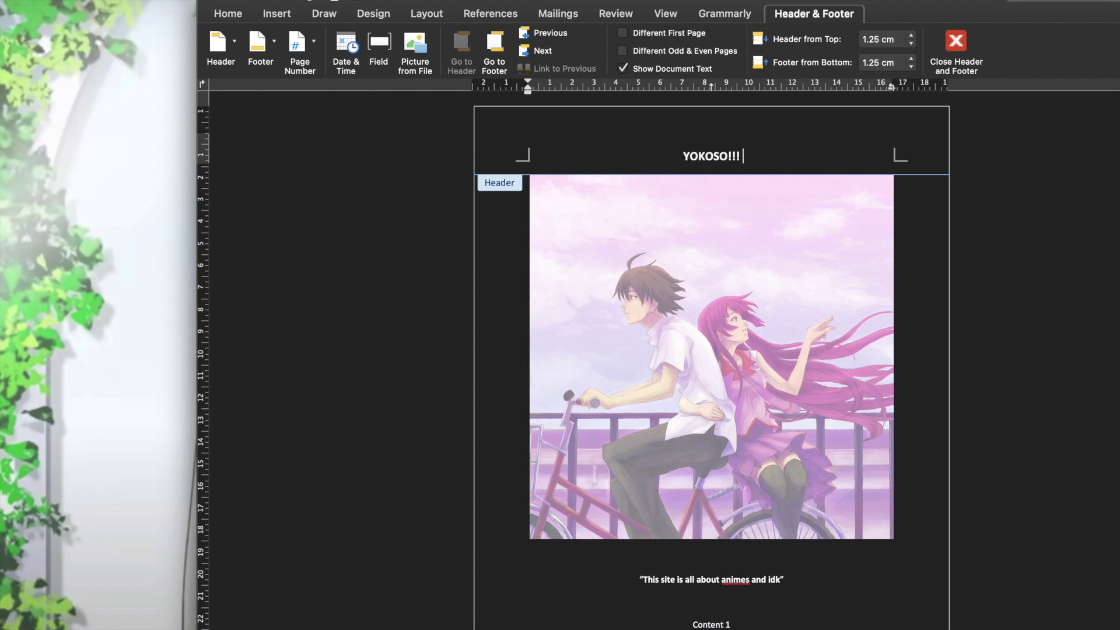
# Return to the body text and add "INPUT UR SITE DESCRIPTION MINE IS THIS" below the quoted site description
pyautogui.doubleClick(859, 563)
pyautogui.scroll(-2, 787, 568)
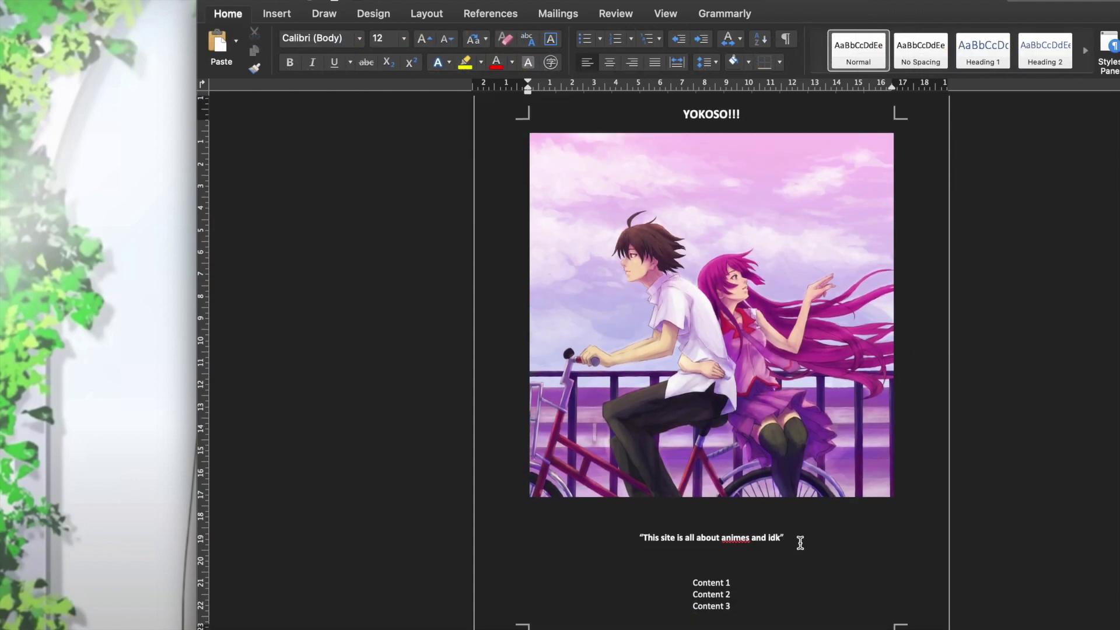
pyautogui.click(798, 542)
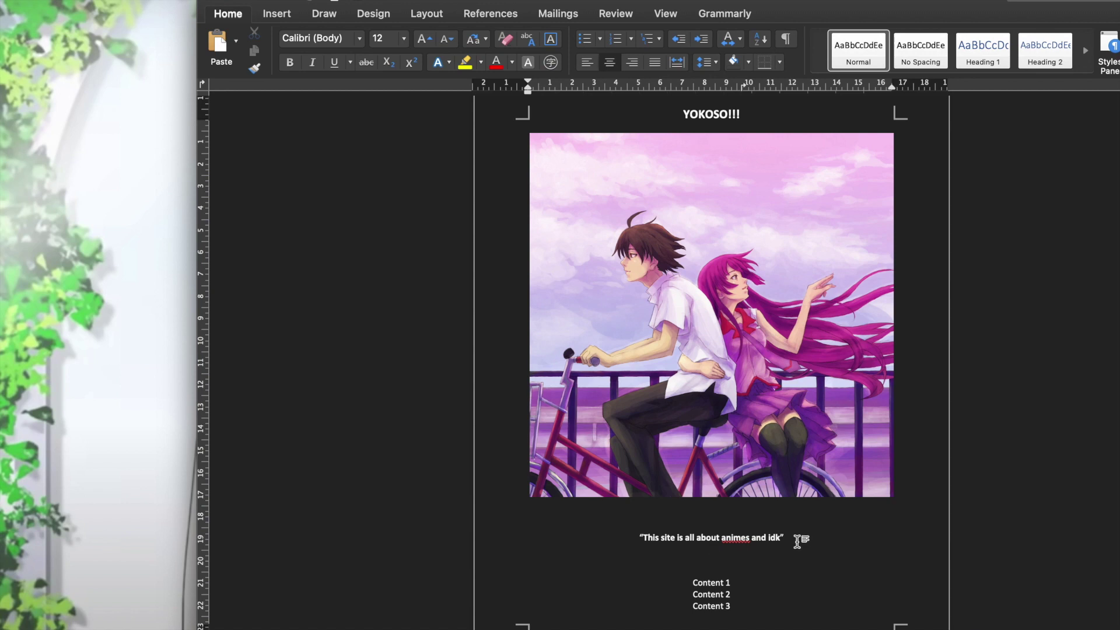
pyautogui.write('INPUT UR SITE DESCRIPTION MINE IS THIS')
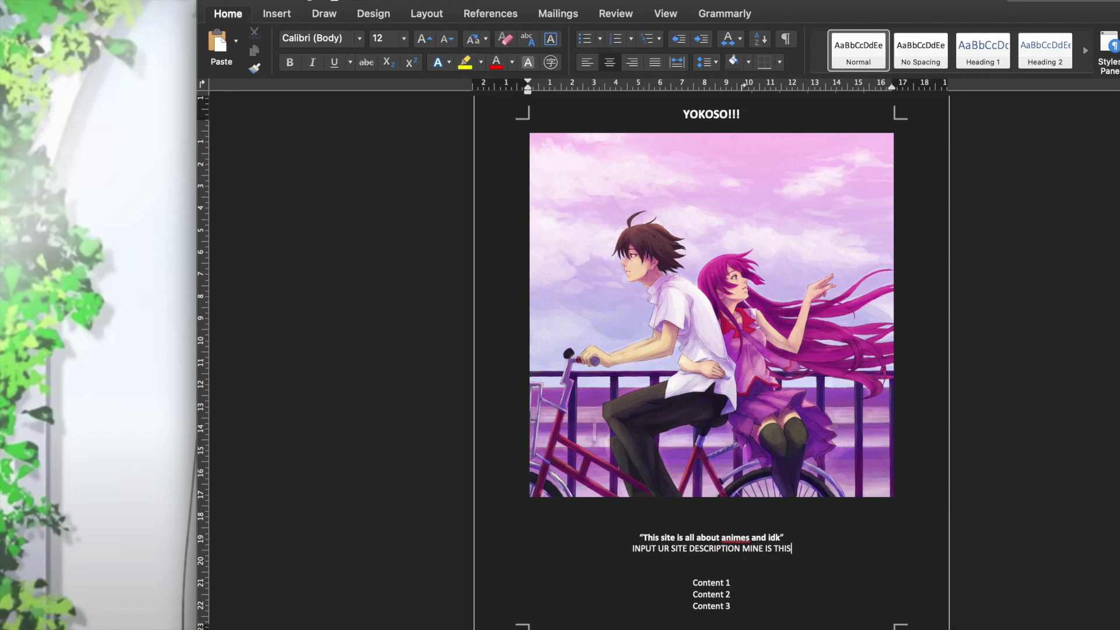
# Delete the explanatory line below the quoted site description
pyautogui.press('BackSpace')
pyautogui.press('BackSpace')
pyautogui.press('BackSpace')
pyautogui.press('BackSpace')
pyautogui.press('BackSpace')
pyautogui.press('BackSpace')
pyautogui.press('BackSpace')
pyautogui.press('BackSpace')
pyautogui.press('BackSpace')
pyautogui.press('BackSpace')
pyautogui.press('BackSpace')
pyautogui.press('BackSpace')
pyautogui.press('BackSpace')
pyautogui.press('BackSpace')
pyautogui.press('BackSpace')
pyautogui.press('BackSpace')
pyautogui.press('BackSpace')
pyautogui.press('BackSpace')
pyautogui.press('BackSpace')
pyautogui.press('BackSpace')
pyautogui.press('BackSpace')
pyautogui.press('BackSpace')
pyautogui.press('BackSpace')
pyautogui.press('BackSpace')
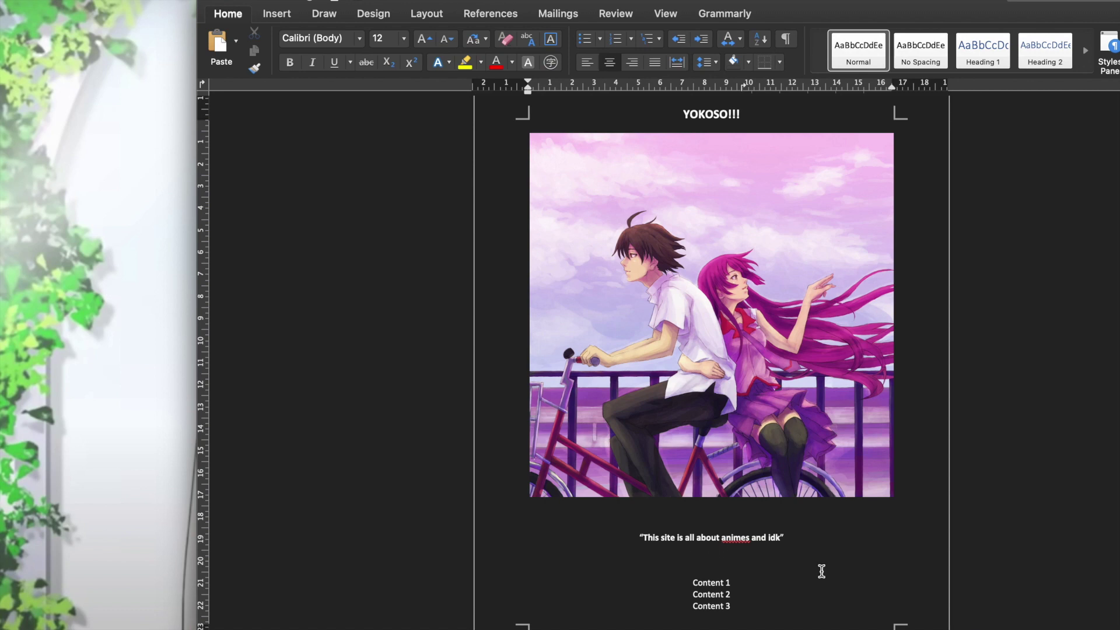
# Add "PUT SOME CONTENTS MINE IS ONLY 1-3 BUT U CAN PUT LIKE 1- INFINITY" below Content 3, then delete that line
pyautogui.scroll(-1, 745, 577)
pyautogui.click(738, 590)
pyautogui.write('PUT SOME CONTENT')
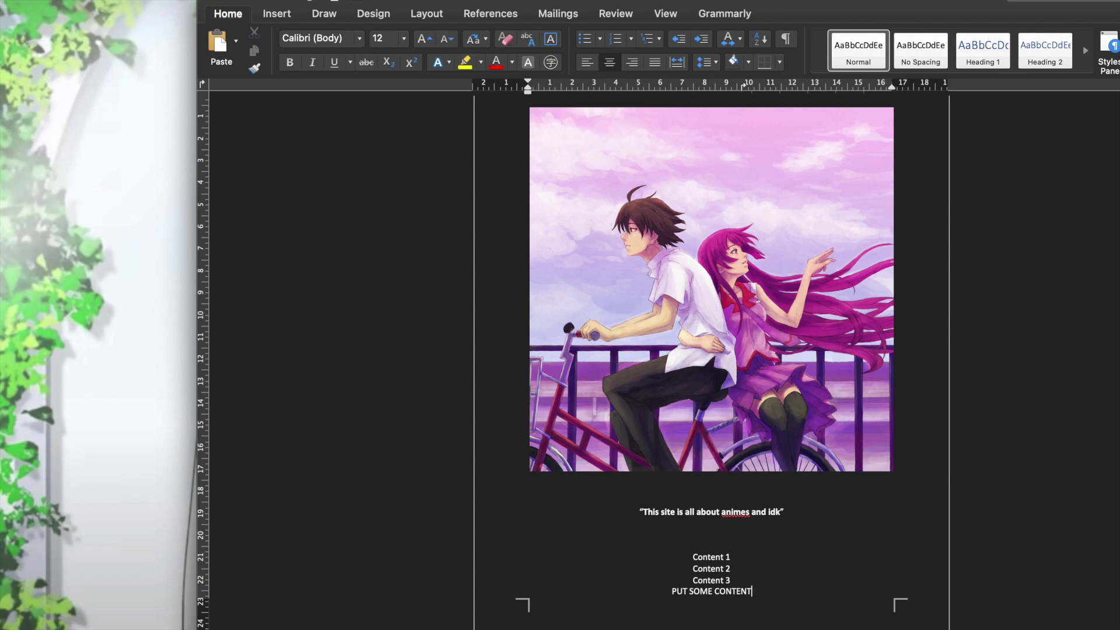
pyautogui.write('S MINE IS ONLY')
pyautogui.write(' 1-3 PUT U')
pyautogui.press('BackSpace')
pyautogui.press('BackSpace')
pyautogui.press('BackSpace')
pyautogui.press('BackSpace')
pyautogui.press('BackSpace')
pyautogui.press('BackSpace')
pyautogui.write('BUT U')
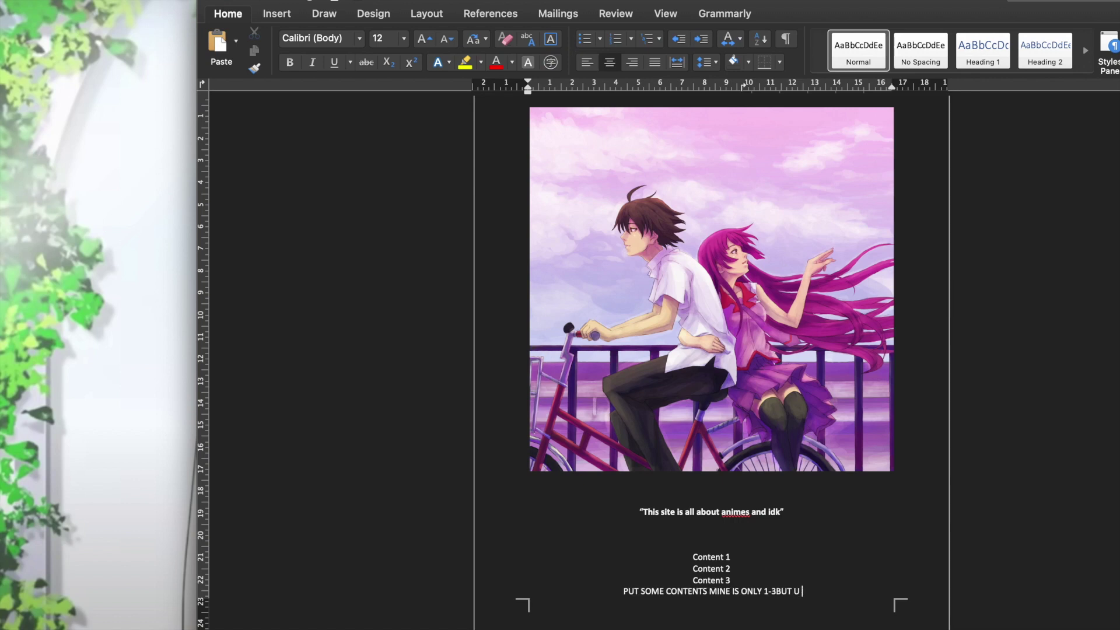
pyautogui.press('BackSpace')
pyautogui.press('BackSpace')
pyautogui.press('BackSpace')
pyautogui.press('BackSpace')
pyautogui.press('BackSpace')
pyautogui.press('BackSpace')
pyautogui.press('BackSpace')
pyautogui.write('-3 BUT U CNA')
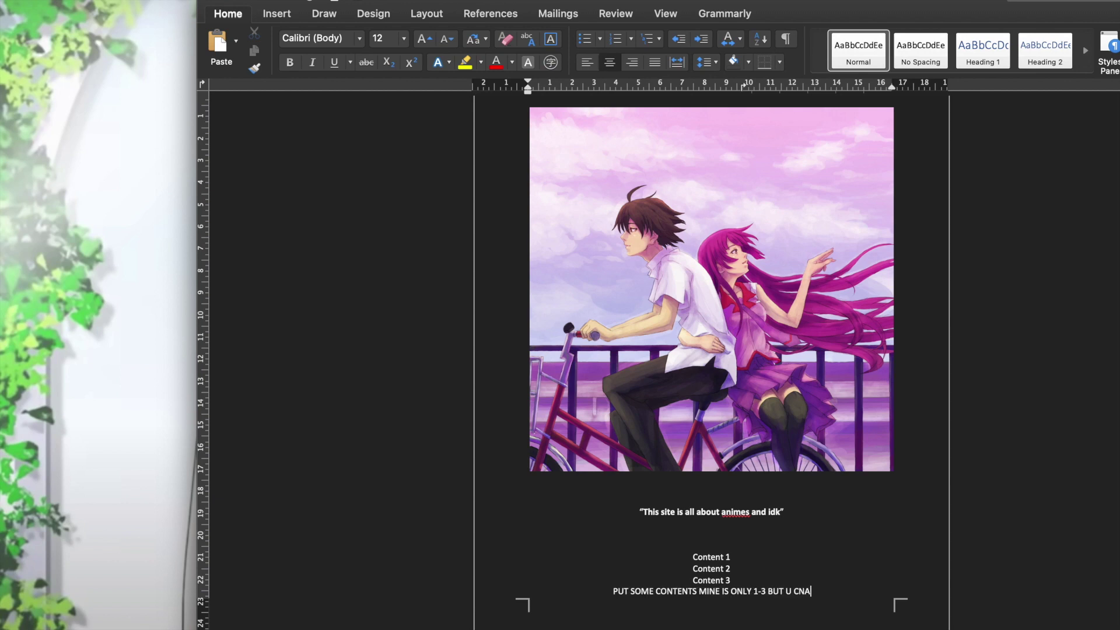
pyautogui.press('BackSpace')
pyautogui.write('AN PUT LIKE 1')
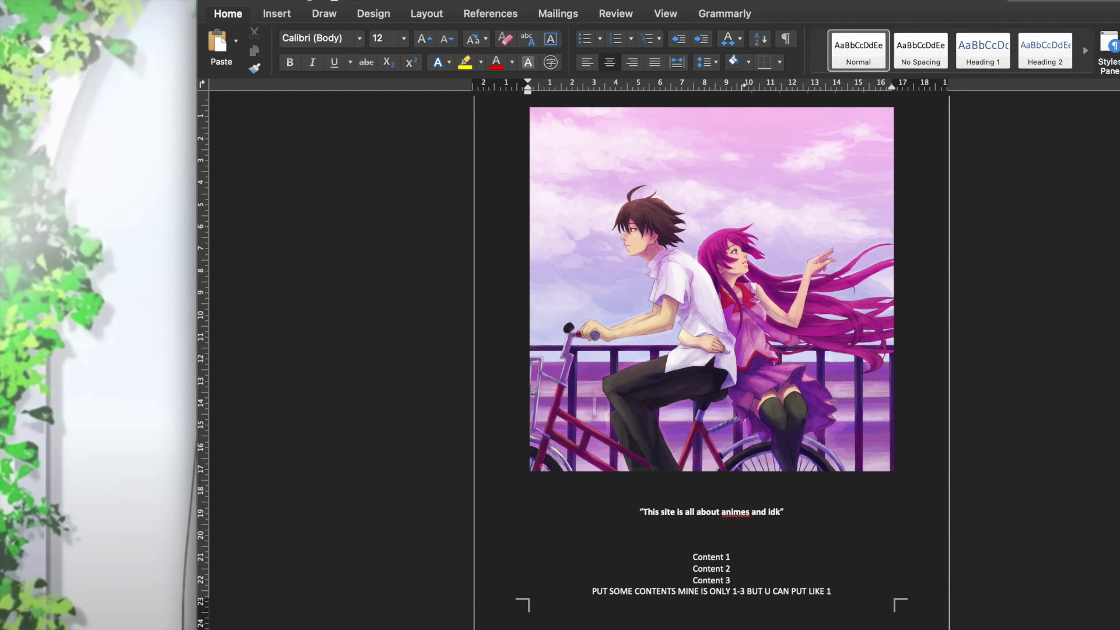
pyautogui.write('- INFINITY')
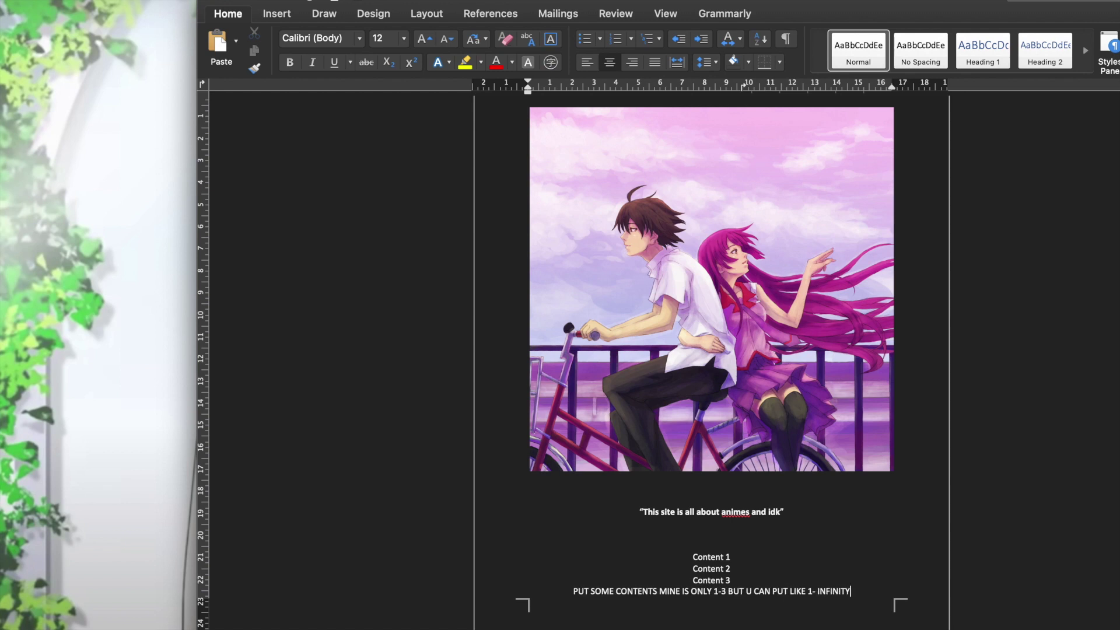
pyautogui.moveTo(851, 591); pyautogui.dragTo(577, 592)
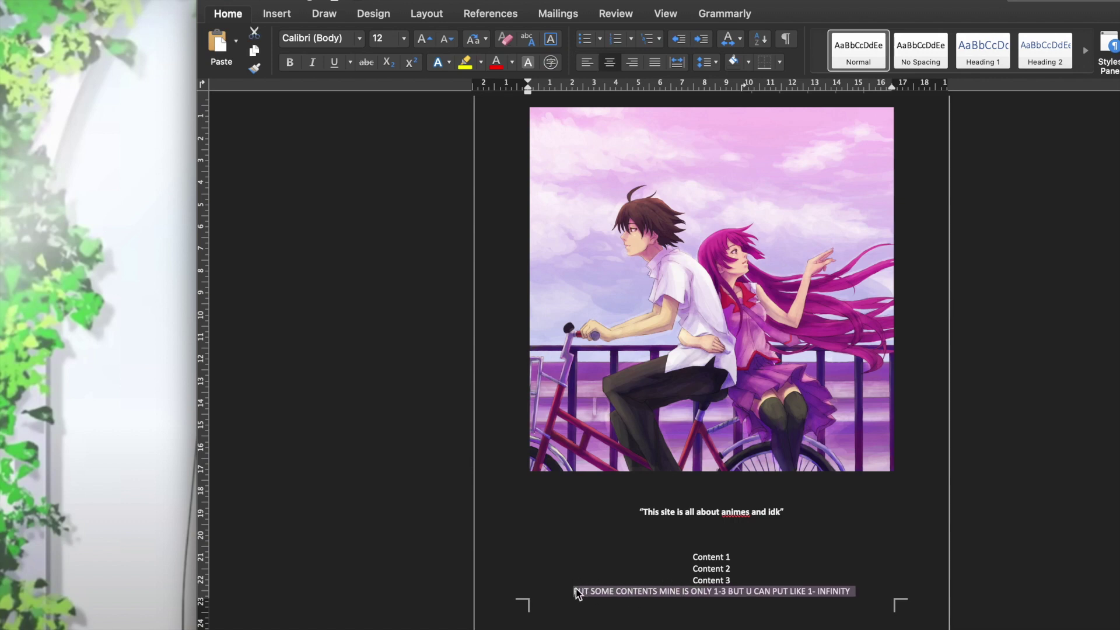
pyautogui.press('BackSpace')
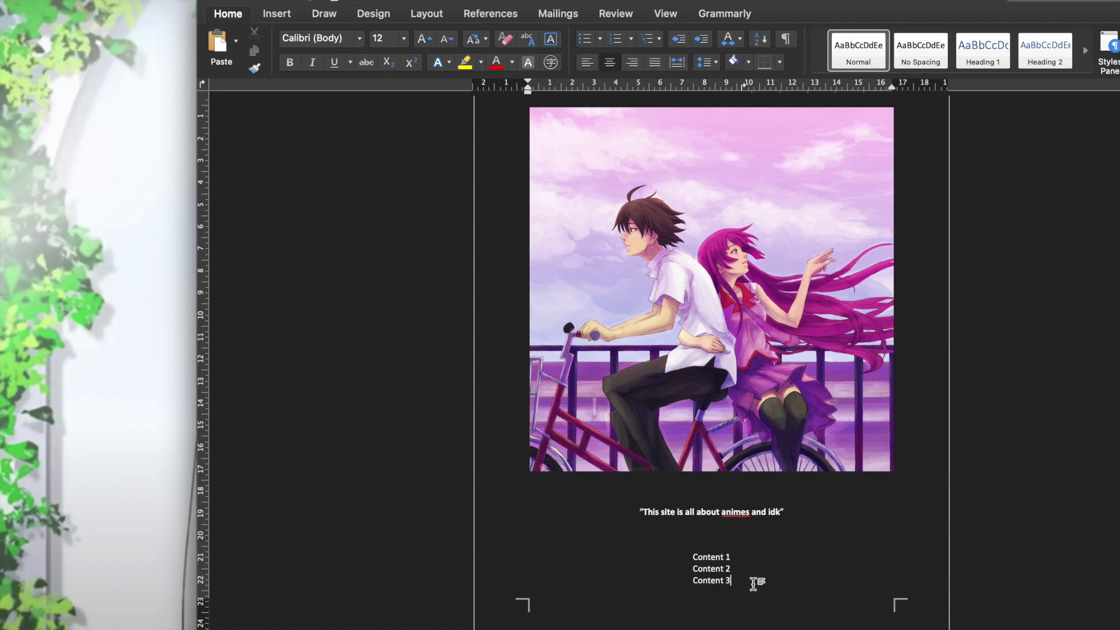
# Replace the YOKOSO!!! header on the second page with "DON'T SAVE OR CLOSE THIS WINDOW" and exclamation marks on a new line
pyautogui.scroll(-1, 746, 580)
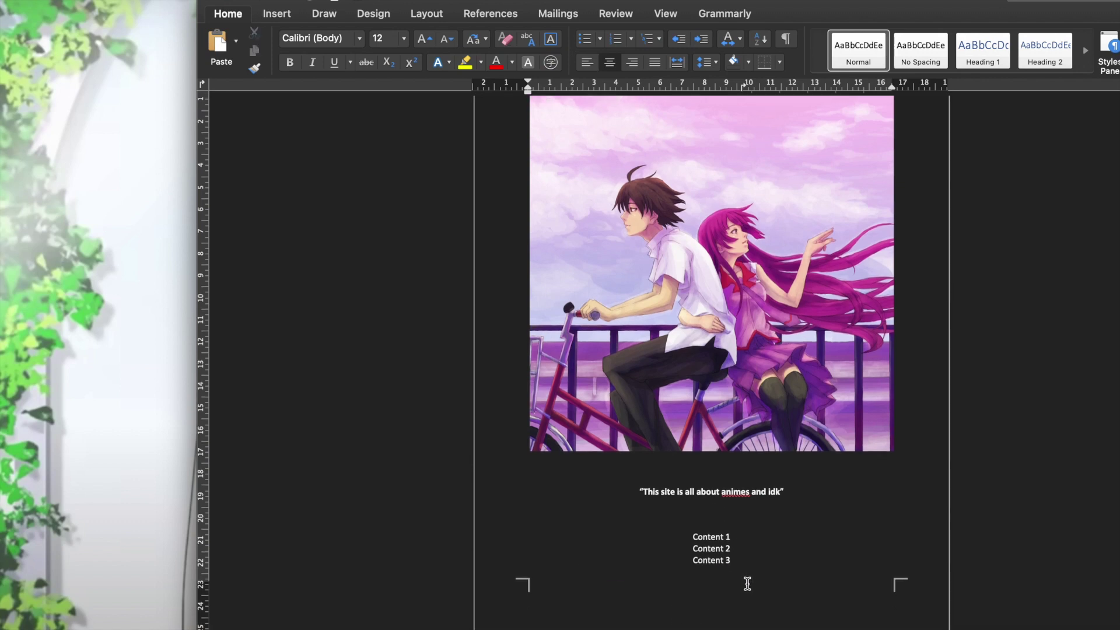
pyautogui.scroll(-4, 749, 561)
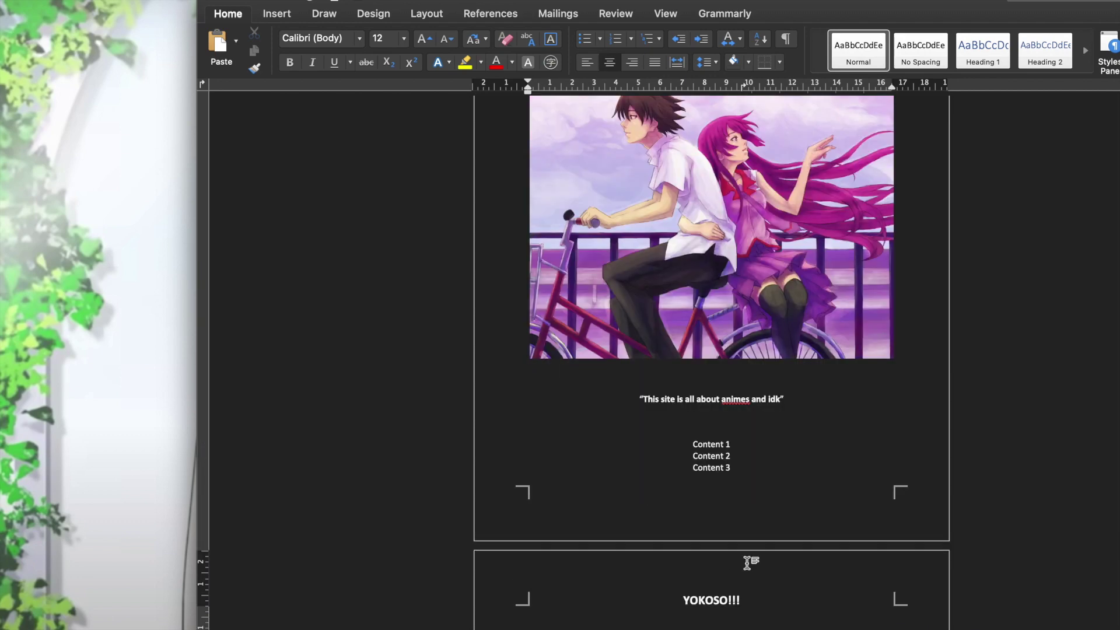
pyautogui.scroll(-6, 754, 577)
pyautogui.click(754, 477)
pyautogui.click(662, 423)
pyautogui.click(730, 430)
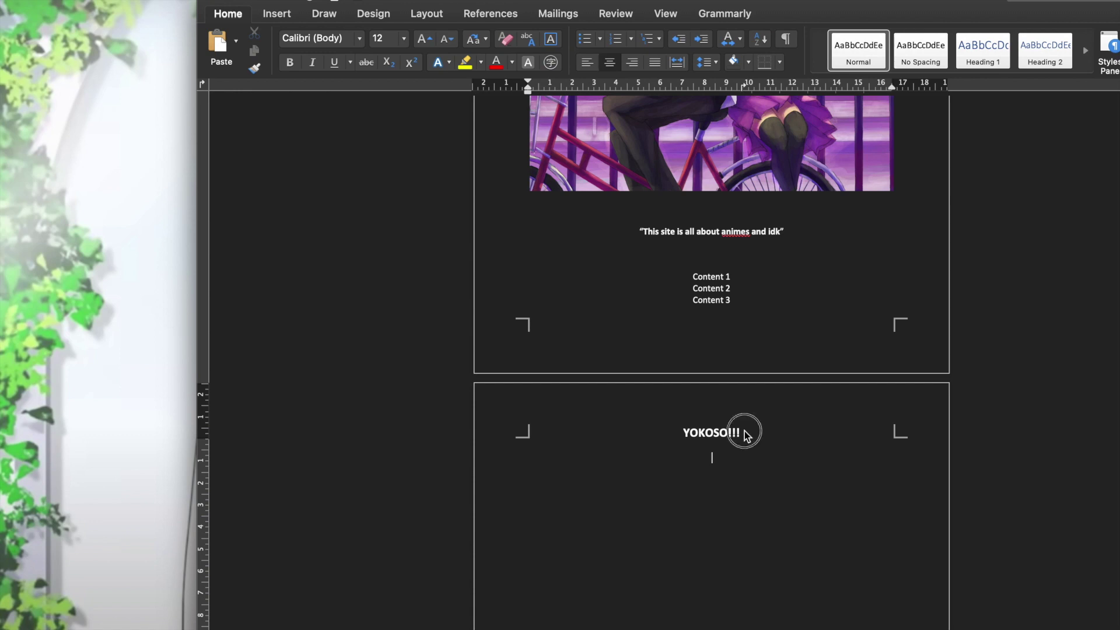
pyautogui.doubleClick(746, 435)
pyautogui.moveTo(749, 432); pyautogui.dragTo(635, 424)
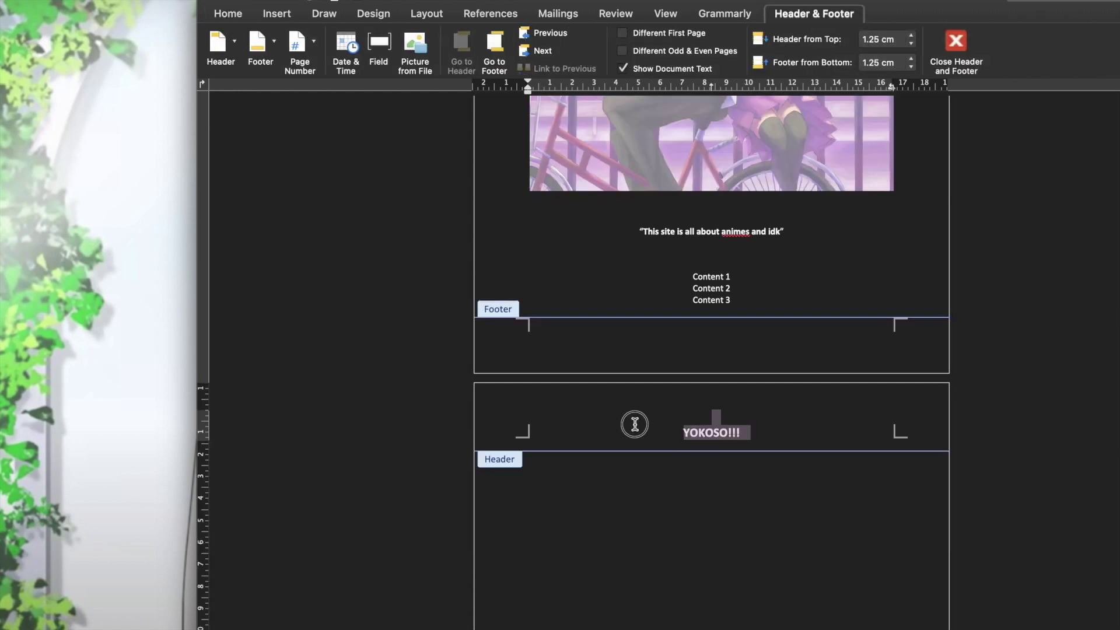
pyautogui.write('DON’T SAVE')
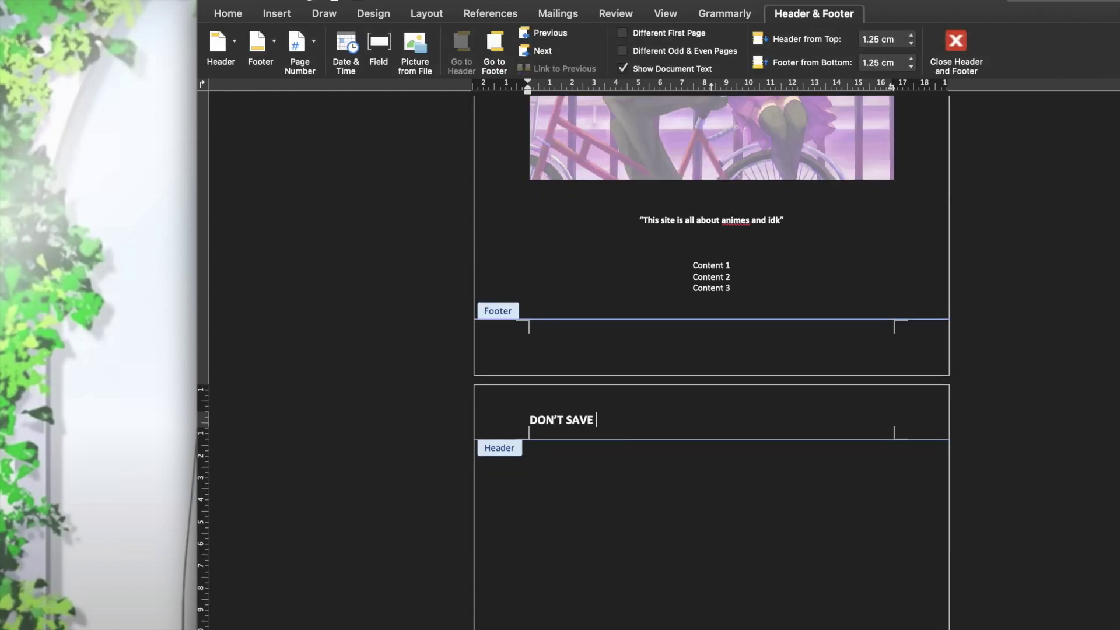
pyautogui.write("'T SAVE OR CLOSE THIS WINDOW")
pyautogui.press('Return')
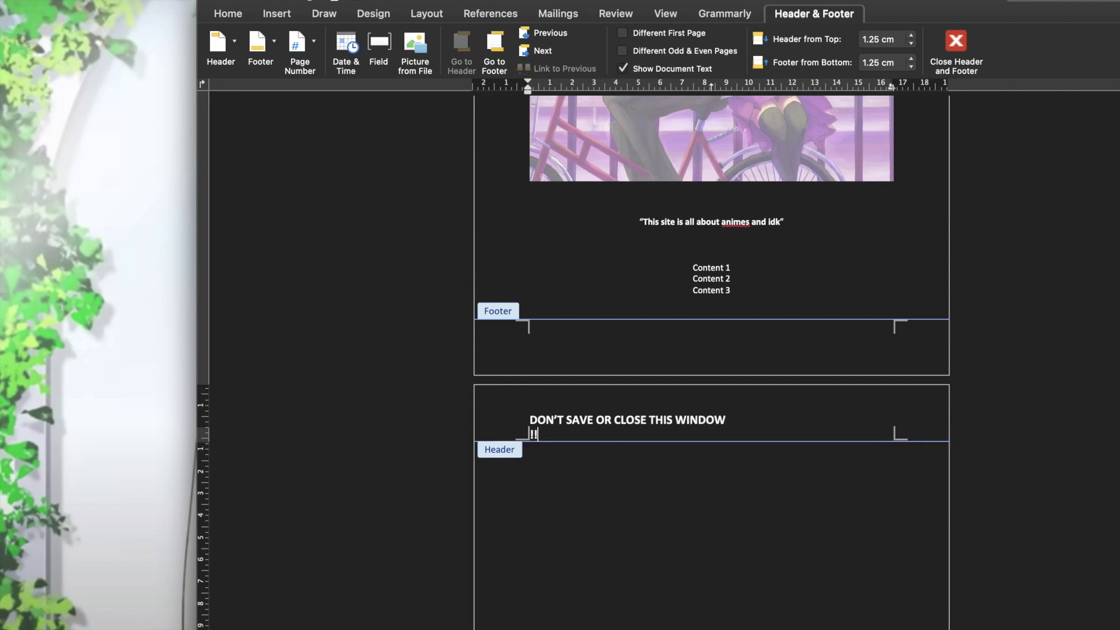
pyautogui.write('!!!!')
# Copy the warning message in the second page's header and delete it from there
pyautogui.moveTo(625, 437); pyautogui.dragTo(513, 408)
pyautogui.press('super+c')
pyautogui.press('BackSpace')
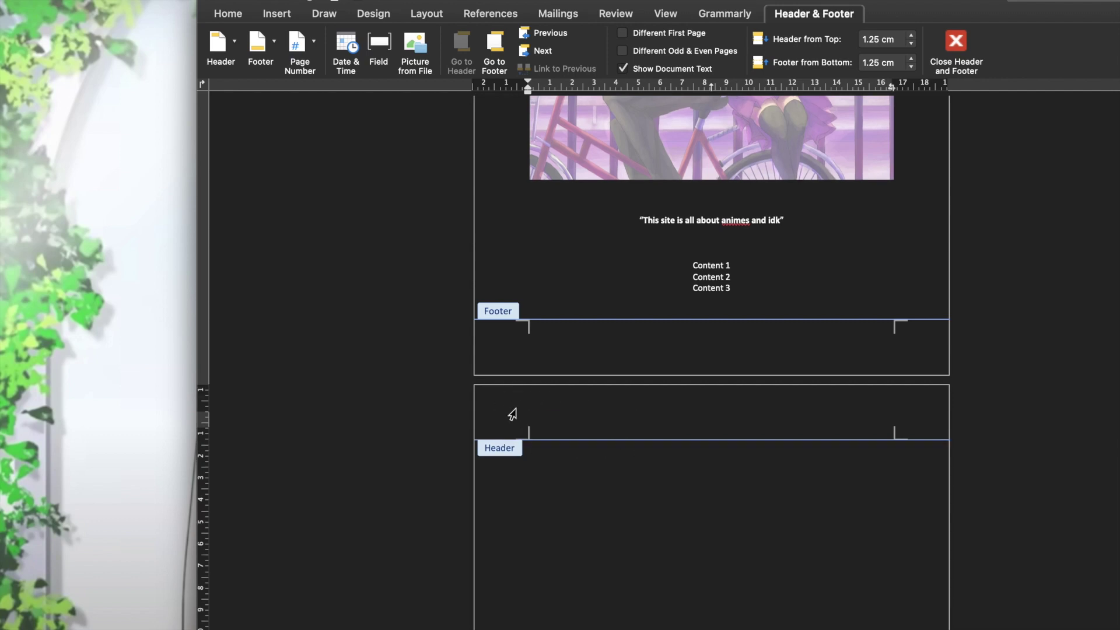
# Paste the warning into the first page's header, then restore the header title to "YOKOSO!!!"
pyautogui.scroll(10, 629, 305)
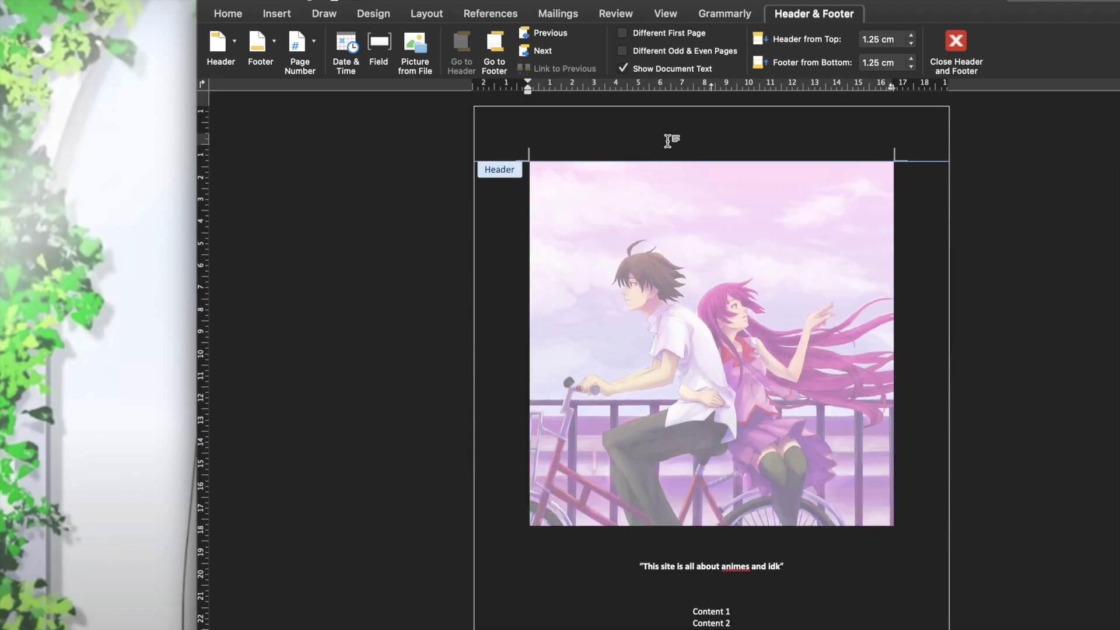
pyautogui.press('super+v')
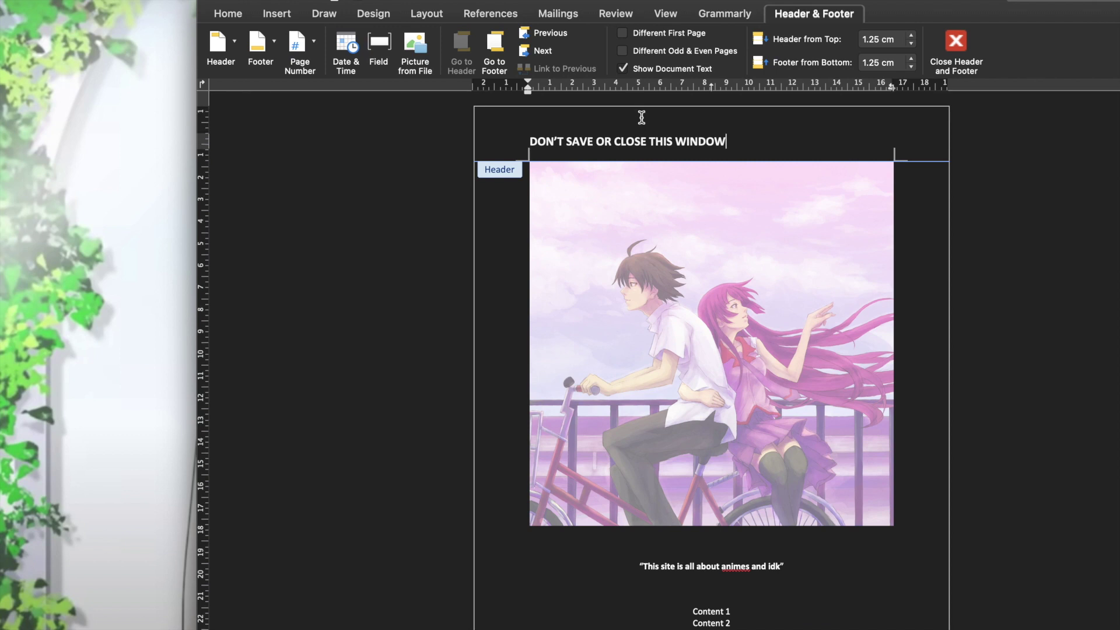
pyautogui.press('BackSpace')
pyautogui.write('YOKOSO!!!')
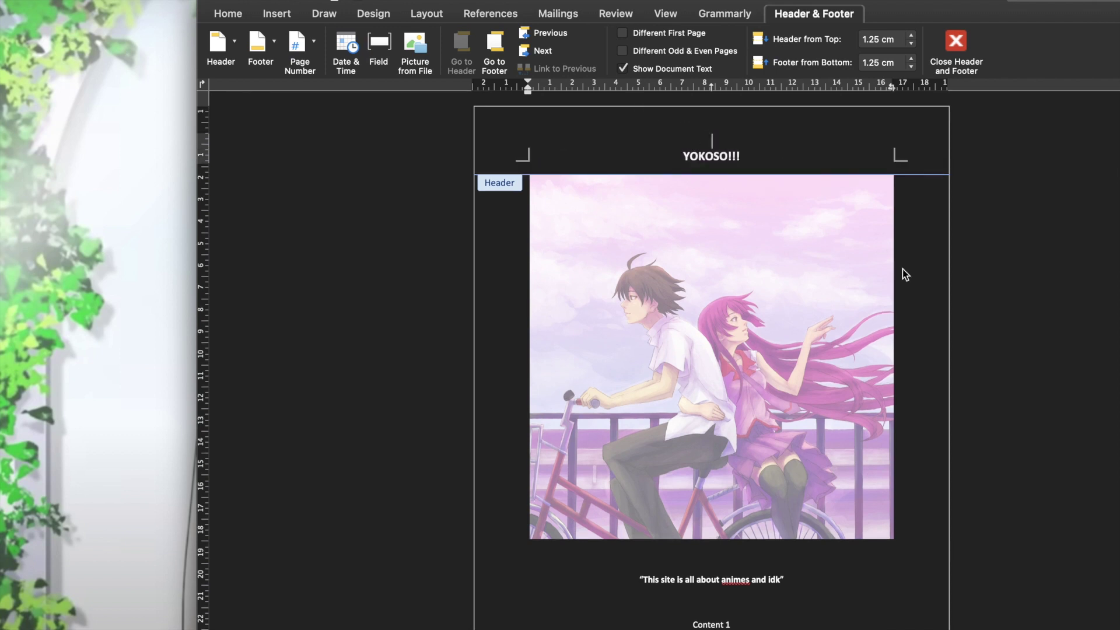
# Leave header editing and delete the blank lines at the start of the second page
pyautogui.scroll(-5, 911, 307)
pyautogui.doubleClick(825, 395)
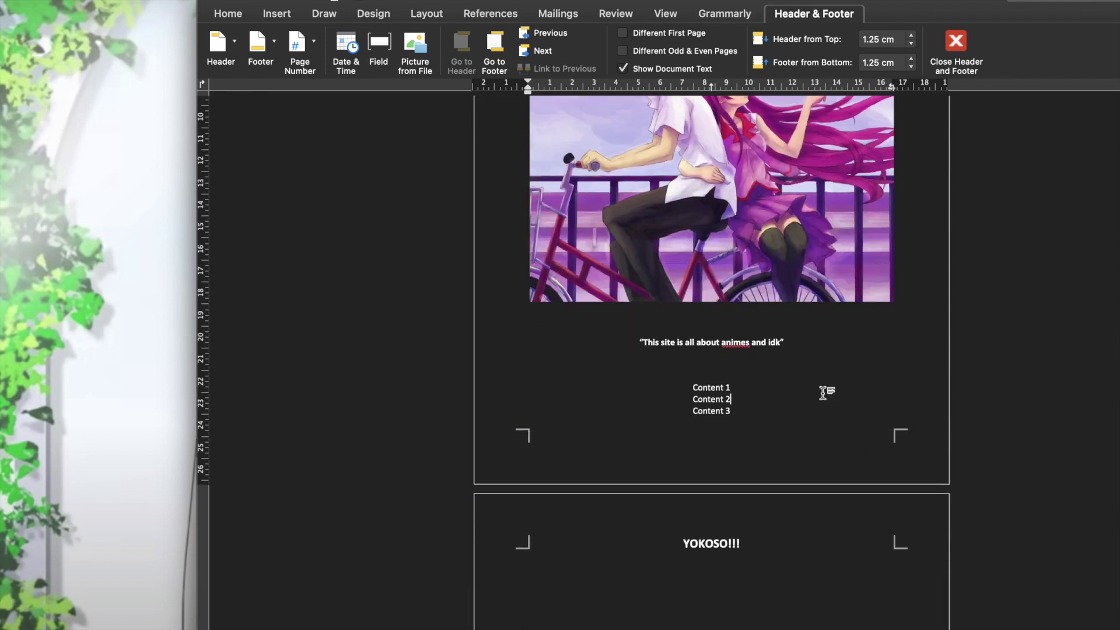
pyautogui.scroll(5, 820, 408)
pyautogui.scroll(-7, 825, 431)
pyautogui.click(768, 556)
pyautogui.press('BackSpace')
pyautogui.press('BackSpace')
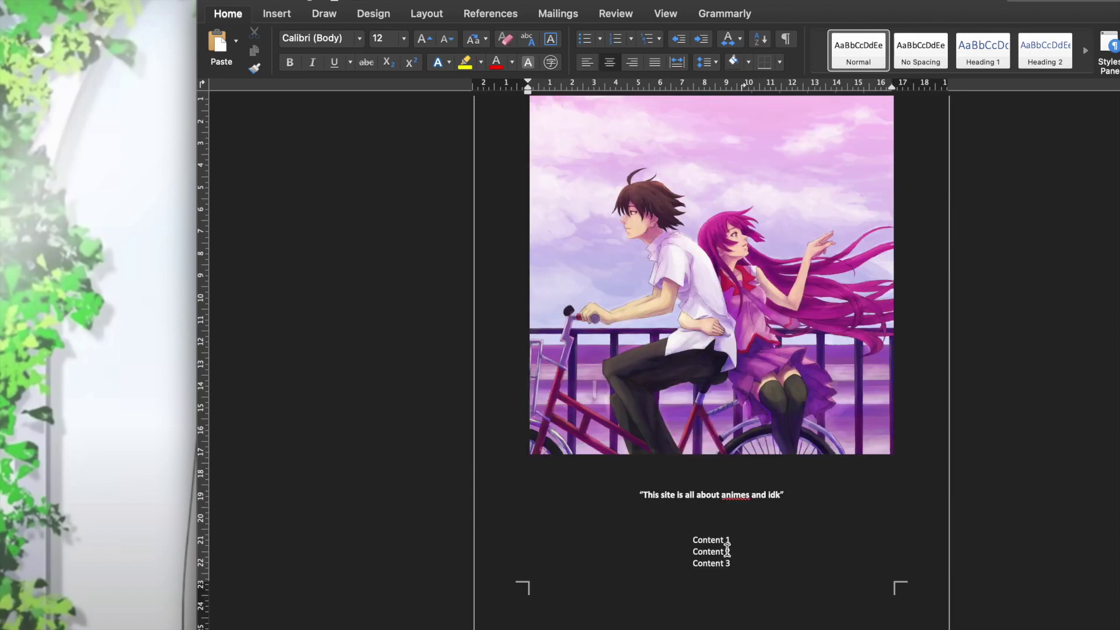
# Minimize the homepage document and bring up the minimized document titled CONTENT 1
pyautogui.click(231, 3)
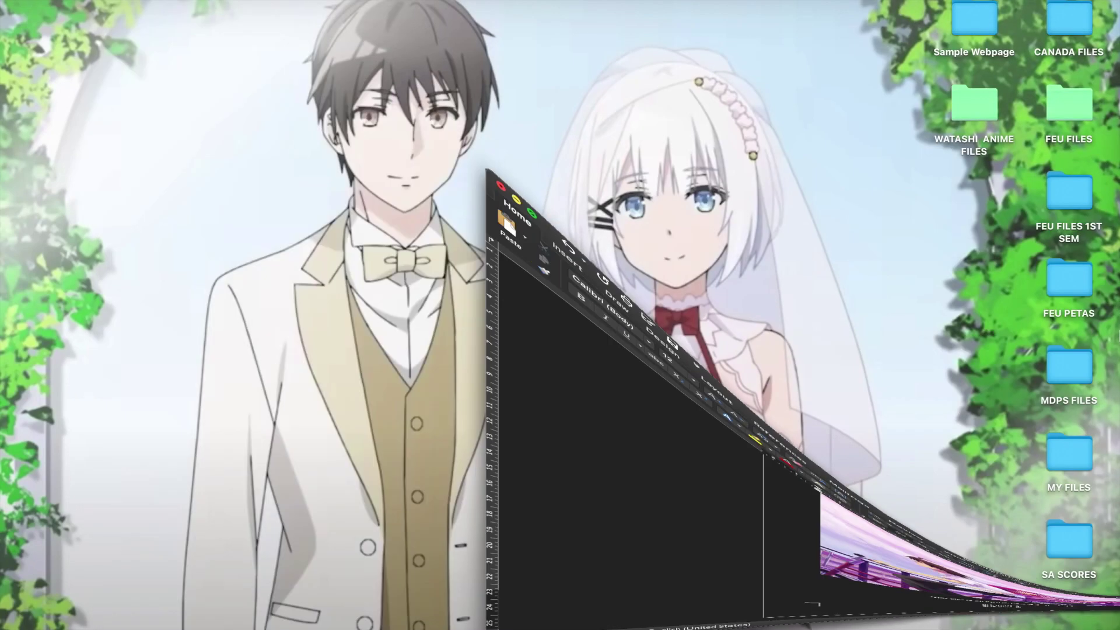
pyautogui.moveTo(1107, 496)
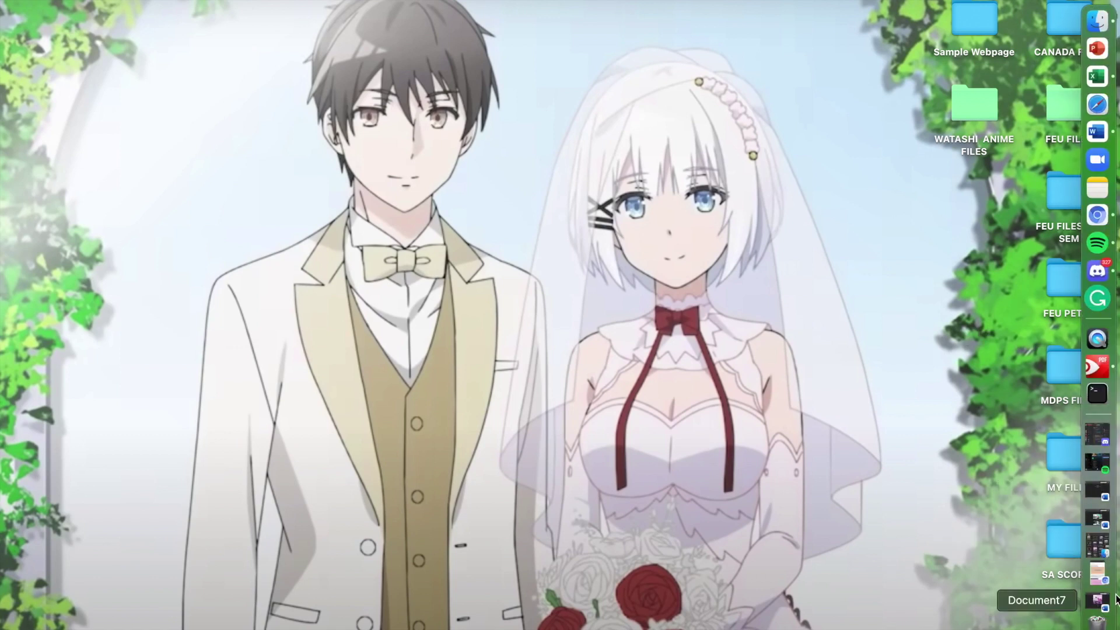
pyautogui.click(1106, 519)
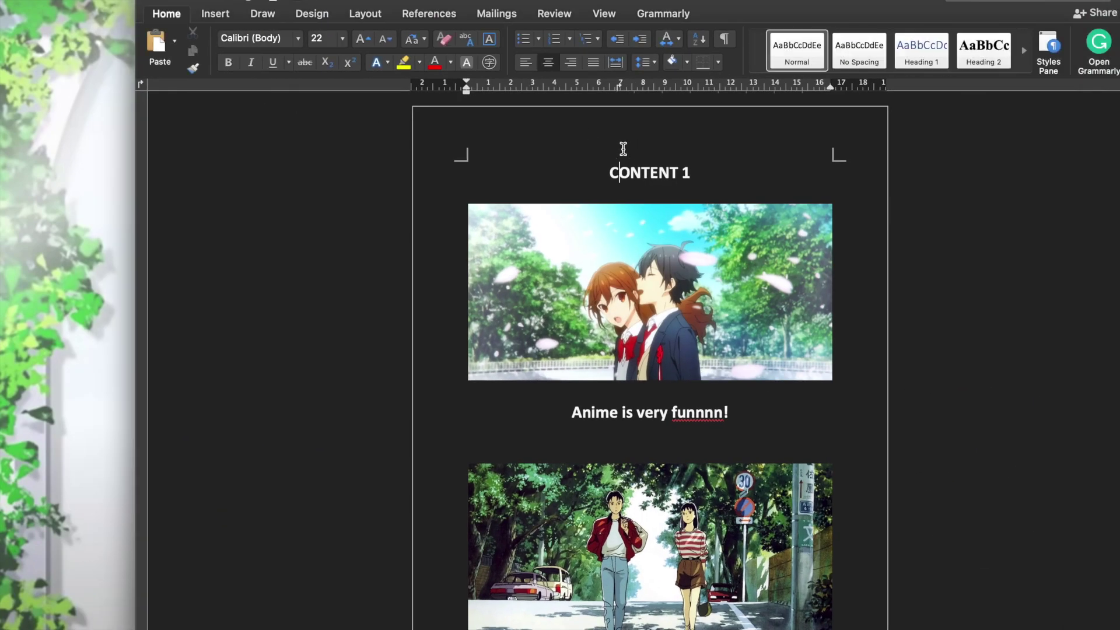
# Add the line "I created another file for the content 1!" under the CONTENT 1 title, then delete it
pyautogui.click(711, 172)
pyautogui.press('Return')
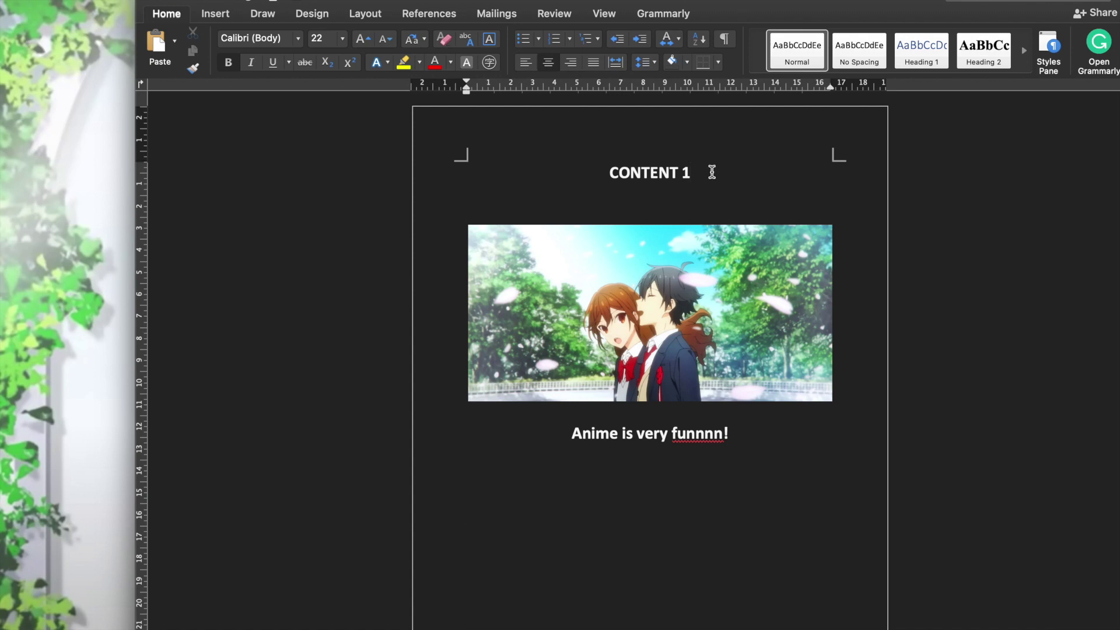
pyautogui.write('I created another file for th')
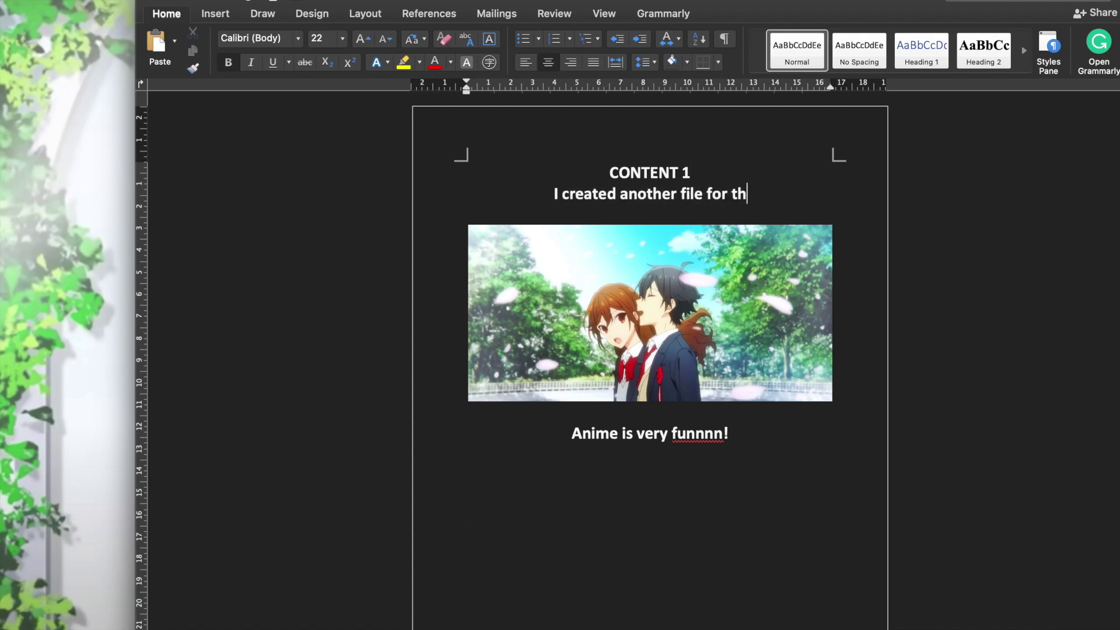
pyautogui.write('e content 1!')
pyautogui.moveTo(799, 193); pyautogui.dragTo(508, 197)
pyautogui.press('BackSpace')
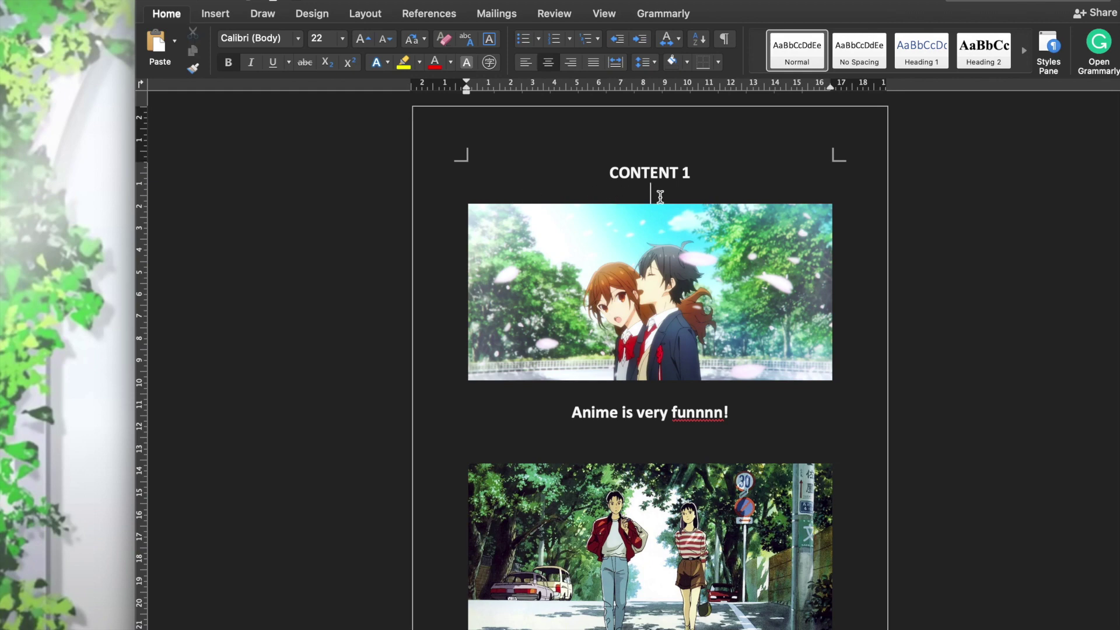
# Switch to the minimized HOMEPAGE document, add the line "Create another file and put this or idk just homepage!" below the link text, then delete it
pyautogui.click(165, 3)
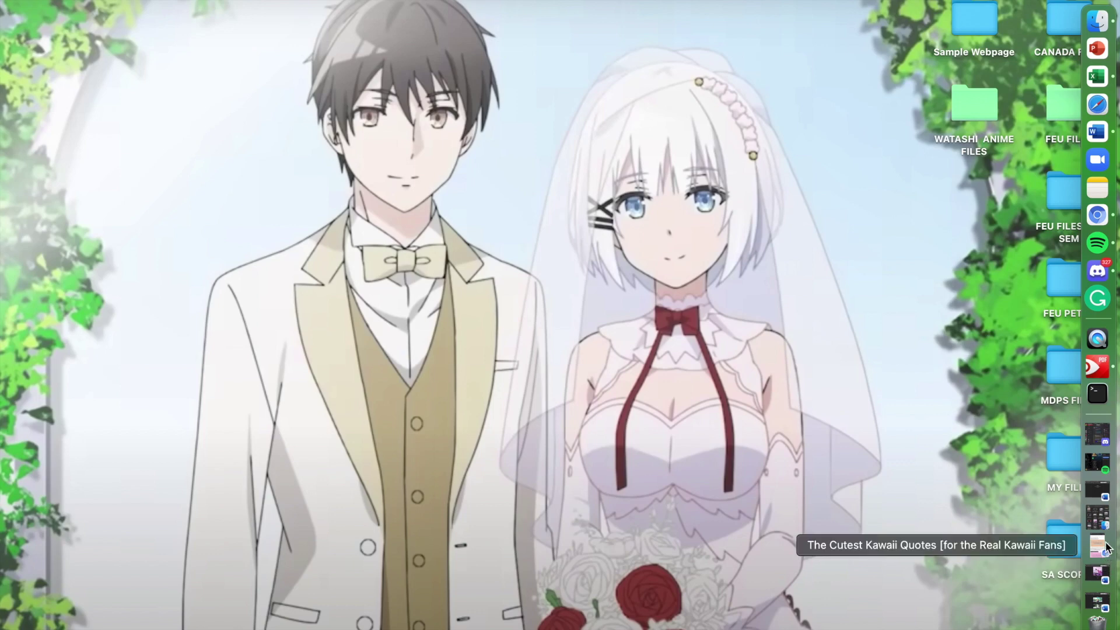
pyautogui.click(1107, 490)
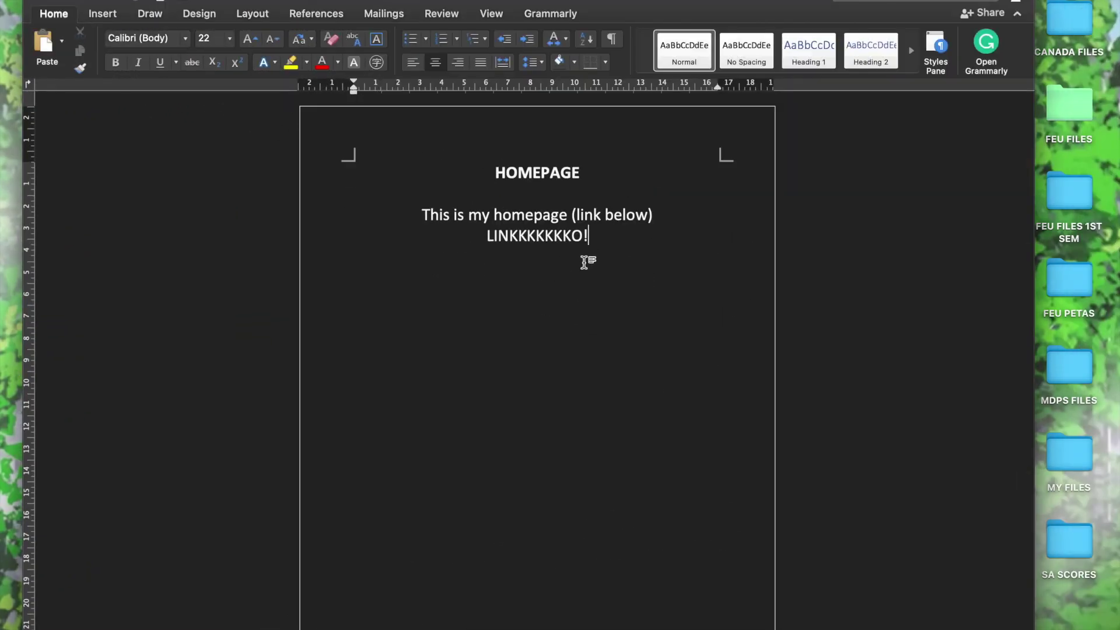
pyautogui.press('Return')
pyautogui.write('bu')
pyautogui.press('BackSpace')
pyautogui.press('BackSpace')
pyautogui.write('create another file')
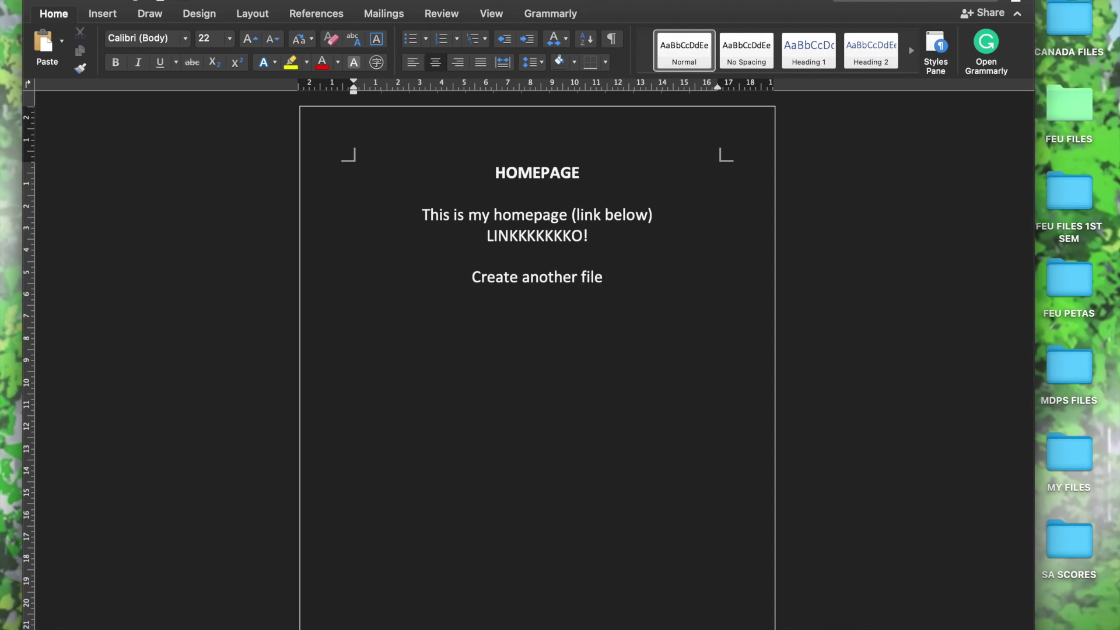
pyautogui.write(' and pu')
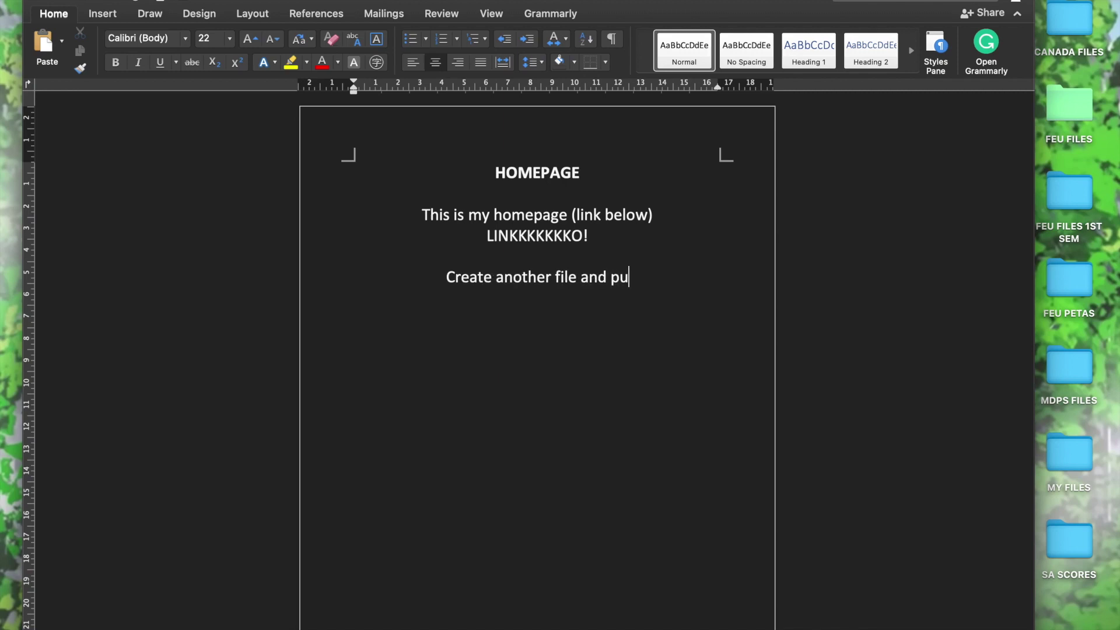
pyautogui.write('t this or idk just hoempage!')
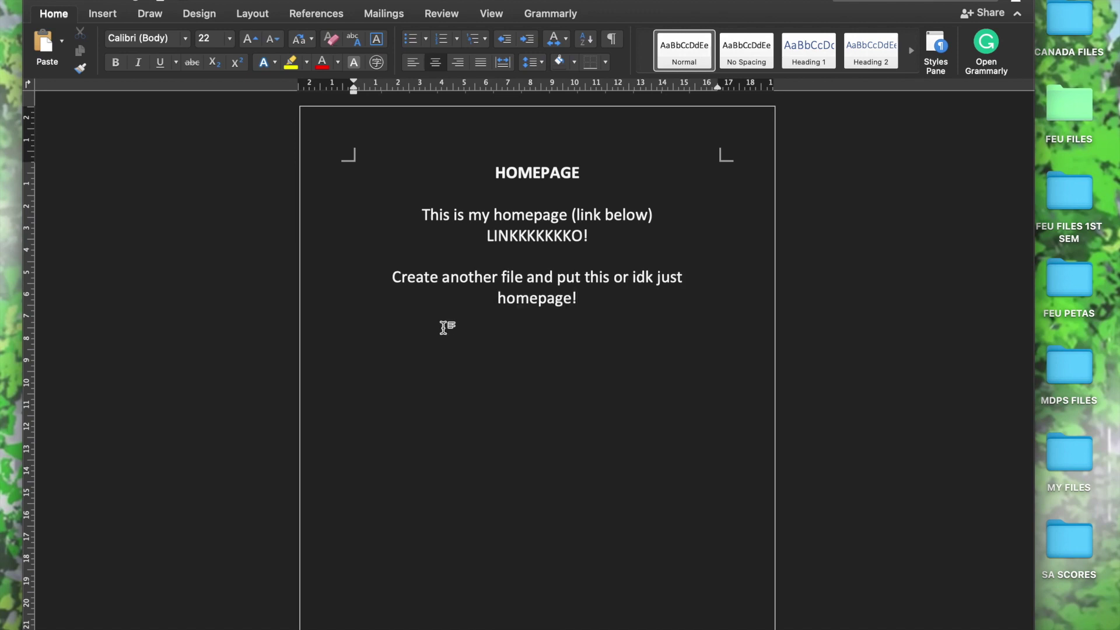
pyautogui.moveTo(589, 292); pyautogui.dragTo(373, 273)
pyautogui.press('BackSpace')
pyautogui.press('BackSpace')
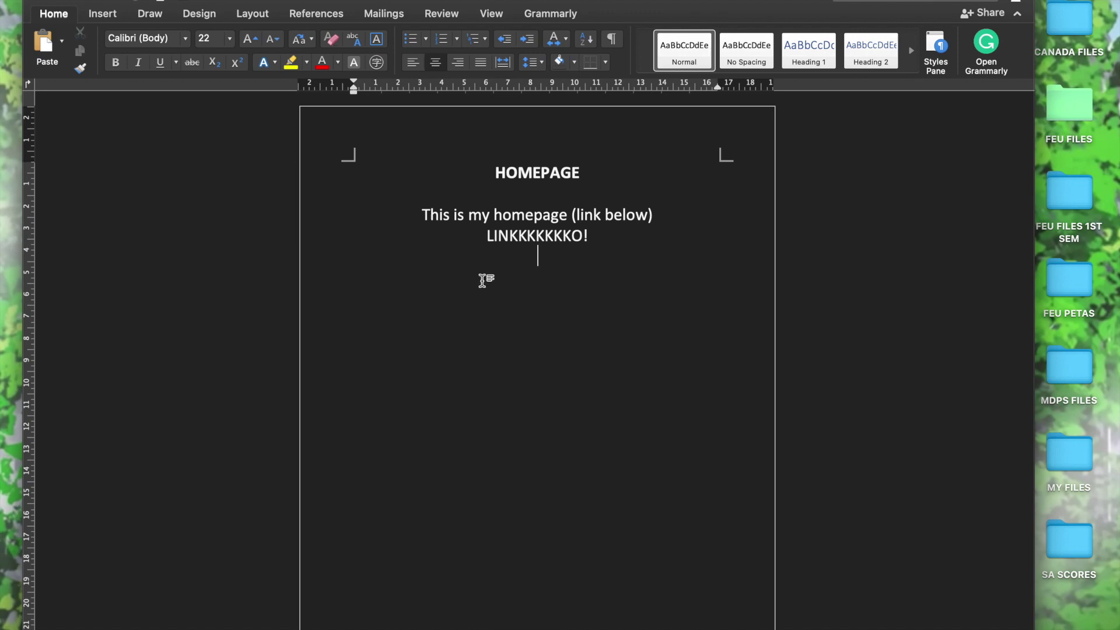
# Add the line "Don't close this window also just follow me" below the link text on the HOMEPAGE document, then delete it
pyautogui.write('dont close this window also')
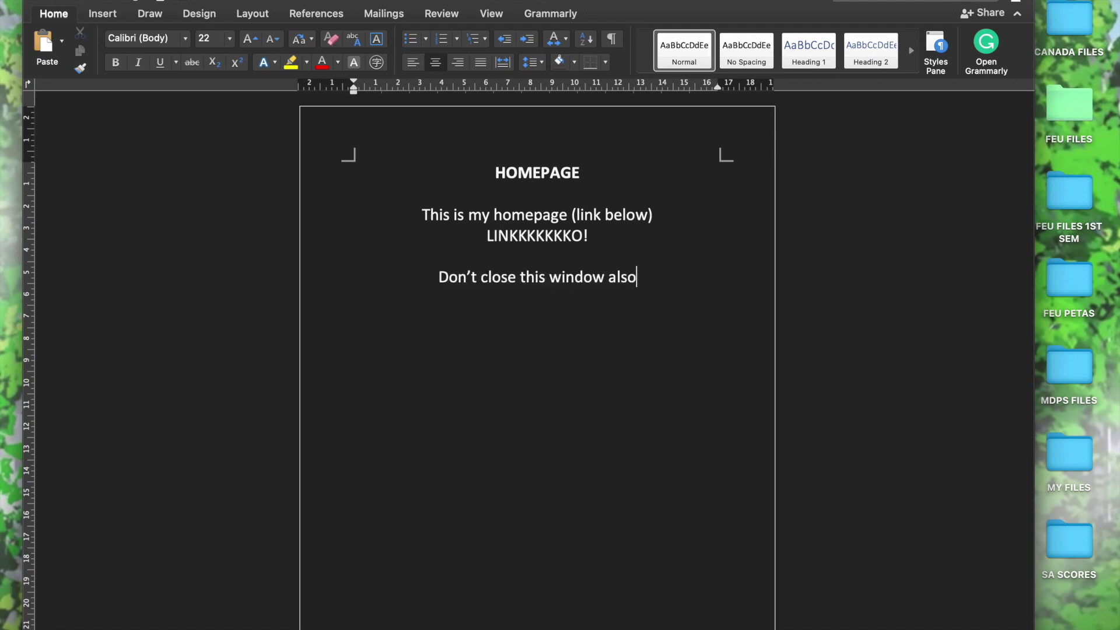
pyautogui.write(' just follow')
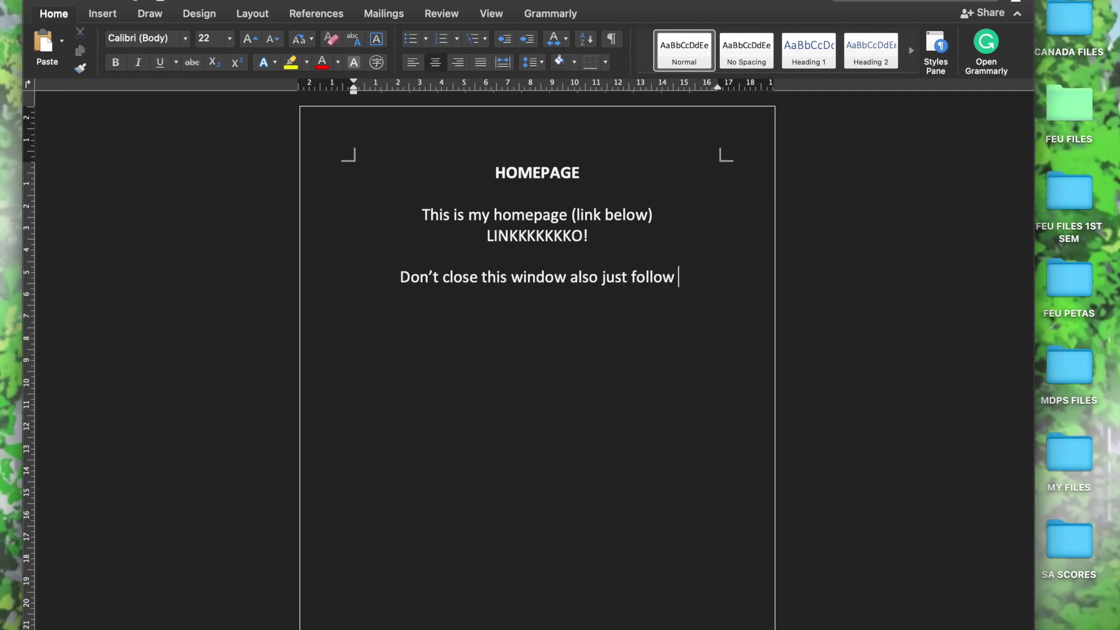
pyautogui.write(' me')
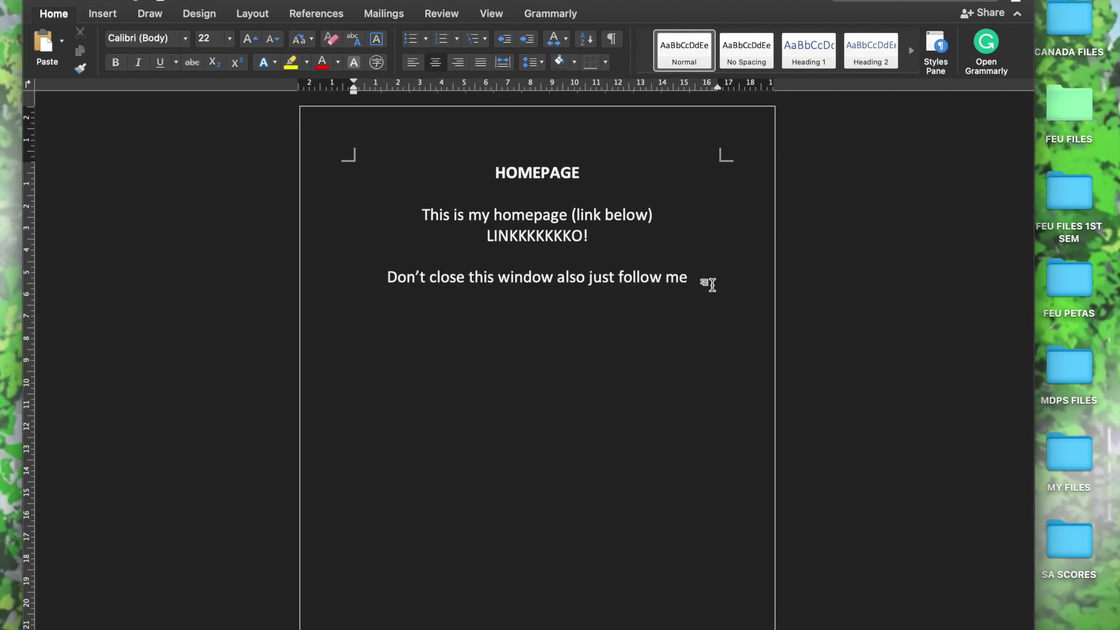
pyautogui.moveTo(703, 281); pyautogui.dragTo(381, 280)
pyautogui.press('BackSpace')
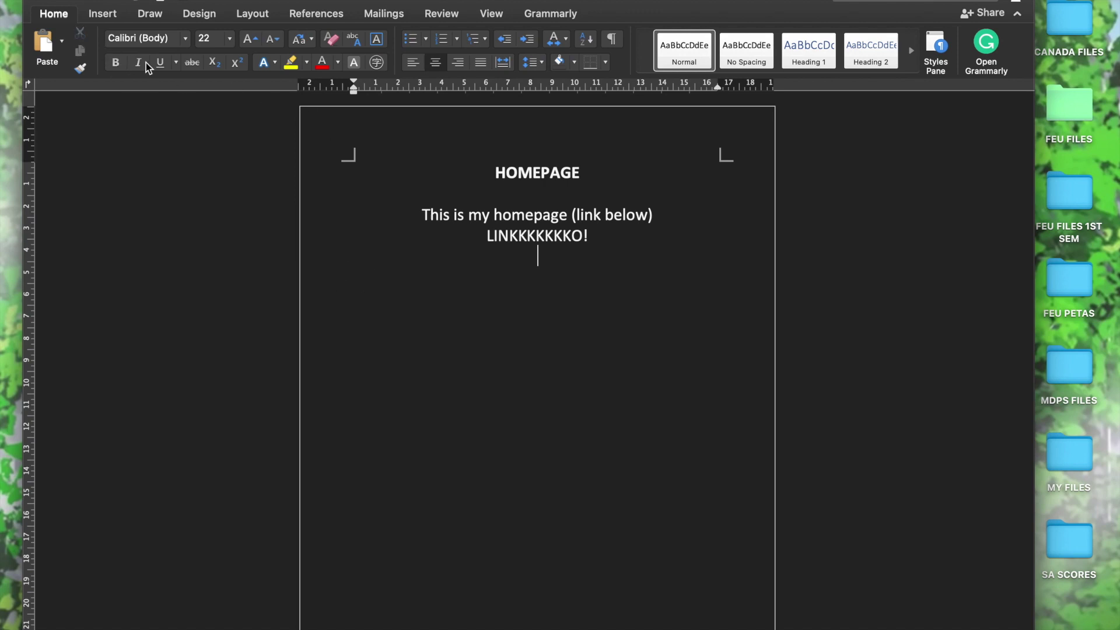
# Add the line "Do what I do" below the link text on the HOMEPAGE document, then delete it
pyautogui.write('Do what I do')
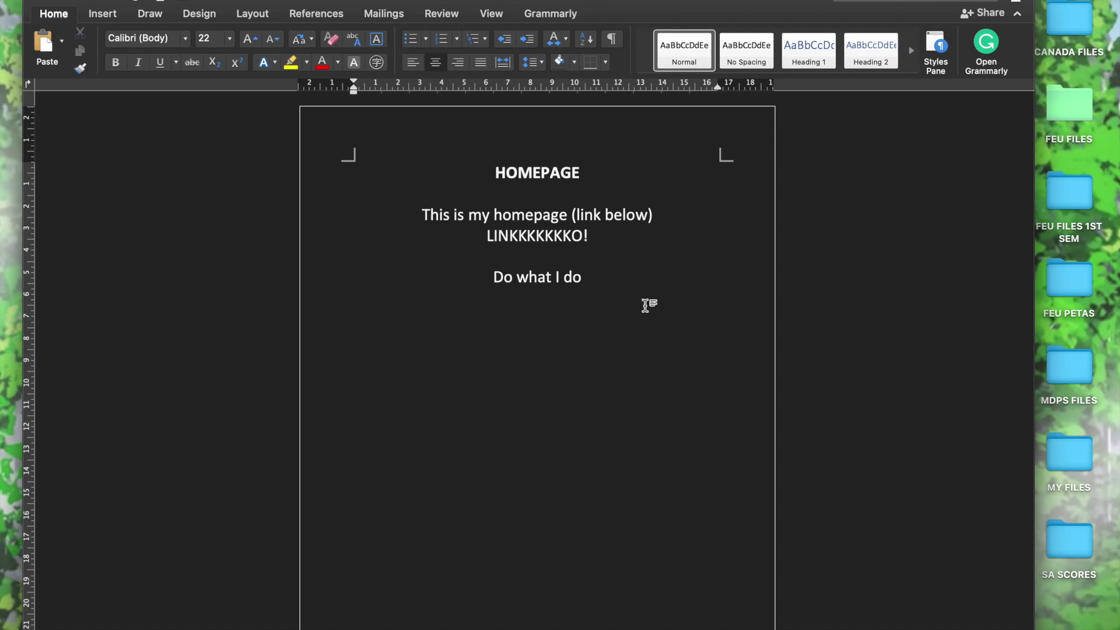
pyautogui.moveTo(556, 276); pyautogui.dragTo(488, 282)
pyautogui.press('BackSpace')
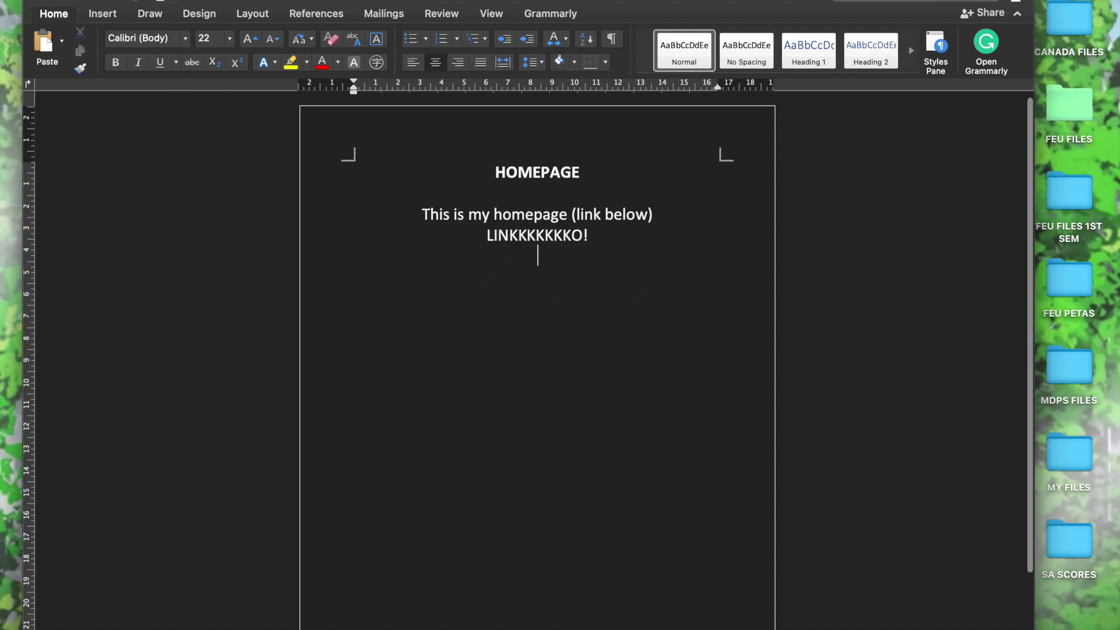
# Minimize the HOMEPAGE document and bring the minimized CONTENT 1 document back up
pyautogui.press('super+m')
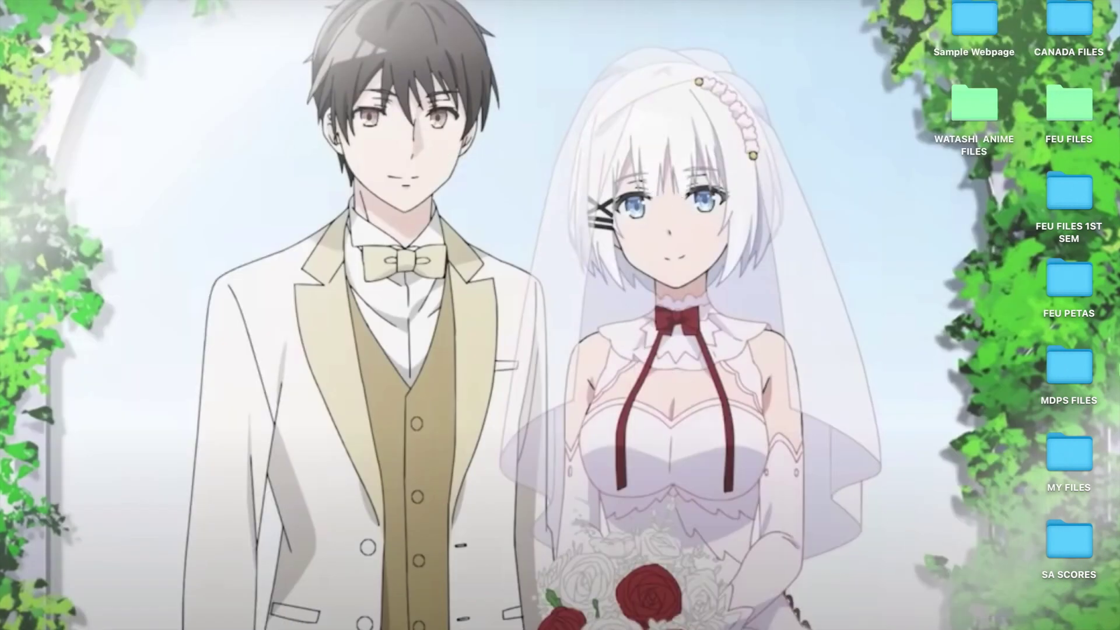
pyautogui.moveTo(1111, 519)
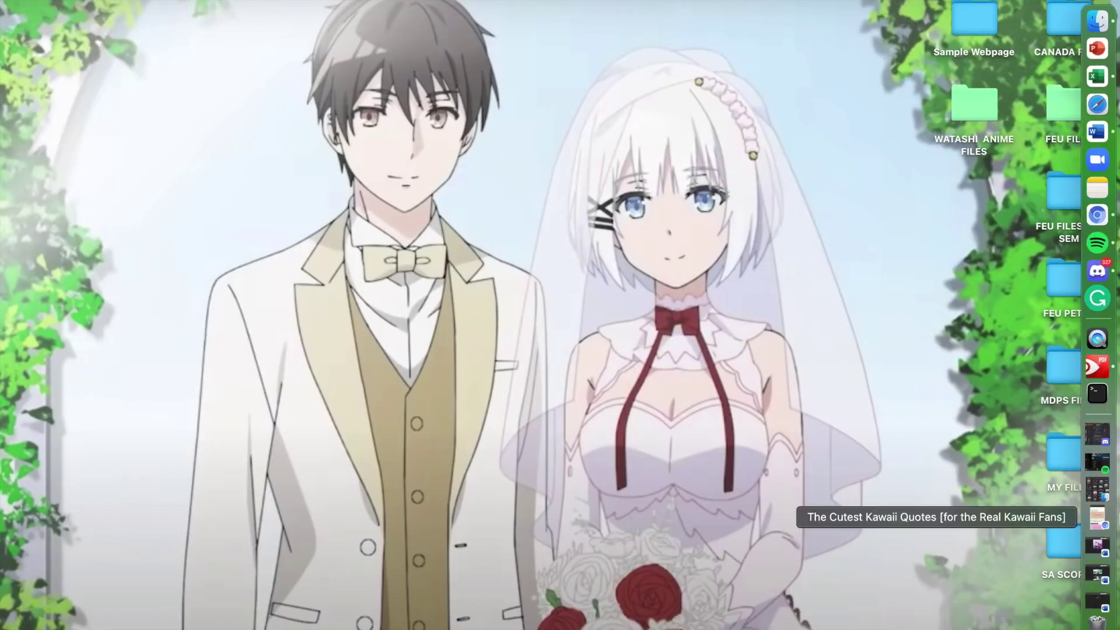
pyautogui.click(1108, 576)
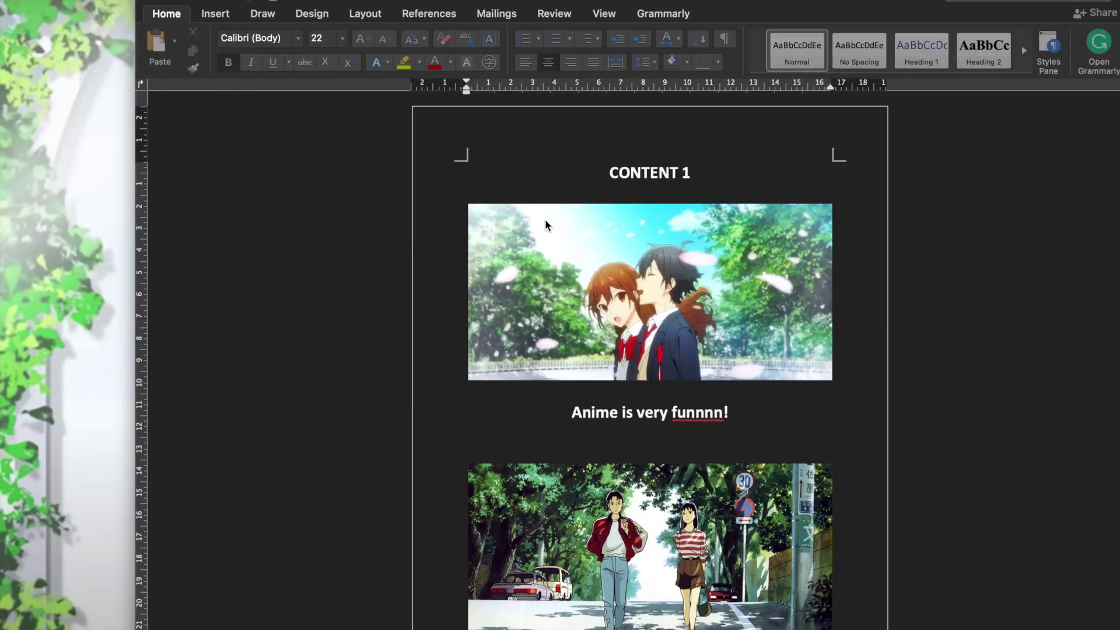
# Add the line "Now we can save this file" under the CONTENT 1 title, then delete it, keeping a blank line there
pyautogui.click(697, 186)
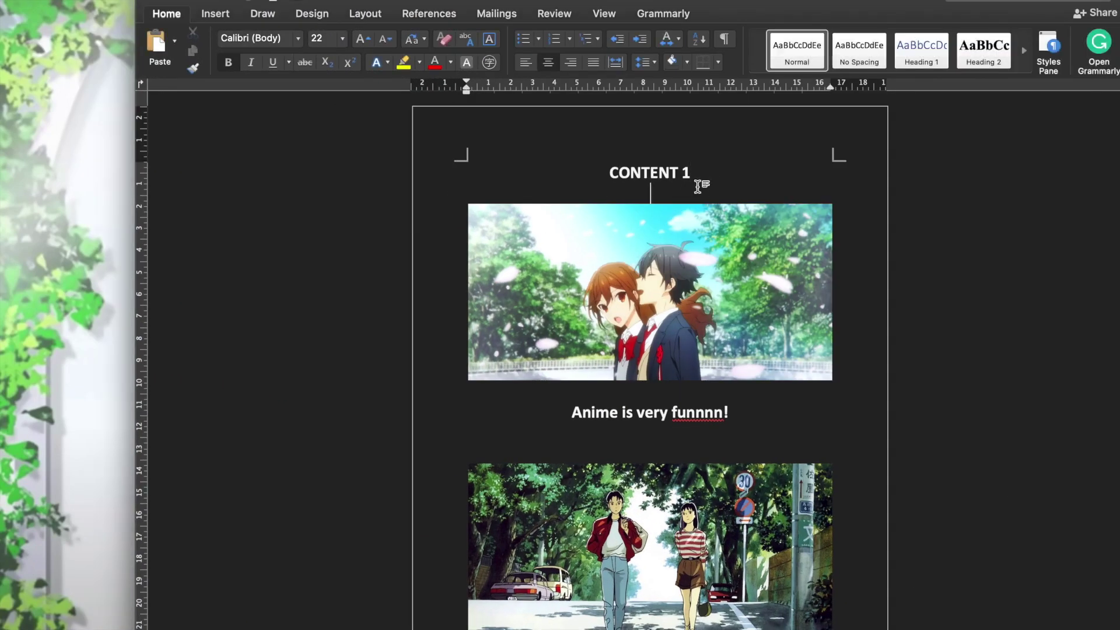
pyautogui.write('Now we can save th')
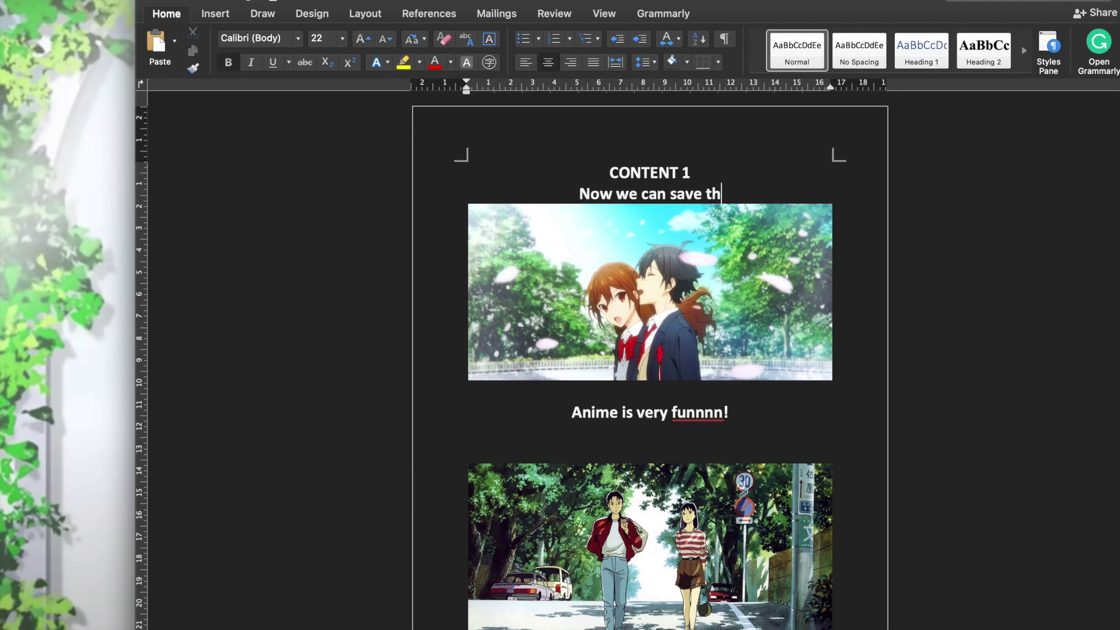
pyautogui.write('is file')
pyautogui.moveTo(742, 192); pyautogui.dragTo(562, 195)
pyautogui.press('BackSpace')
pyautogui.press('BackSpace')
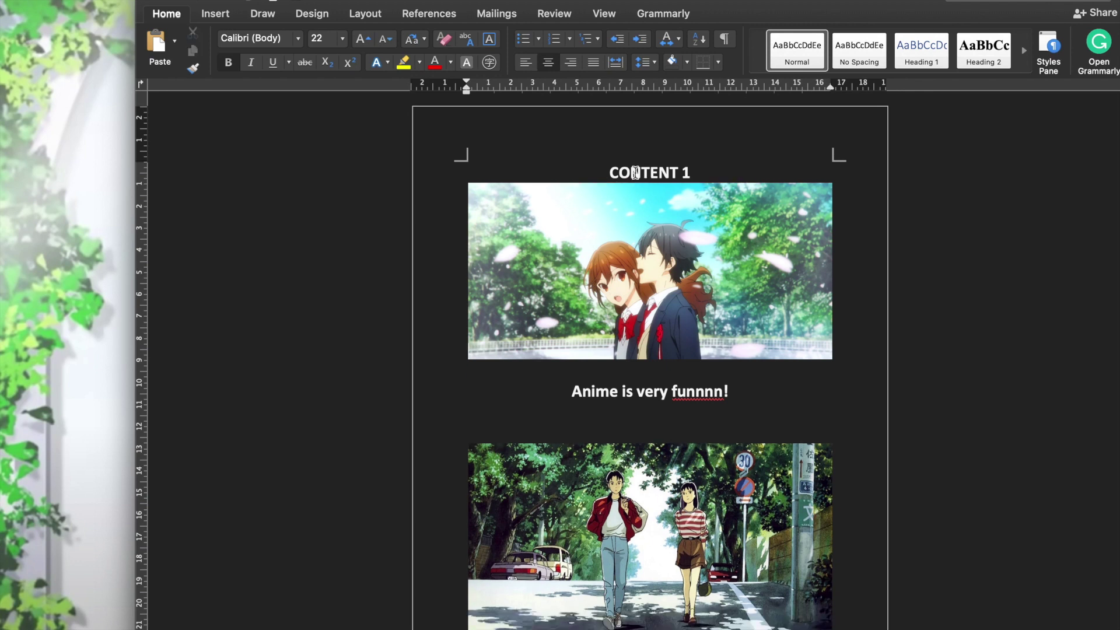
pyautogui.press('Return')
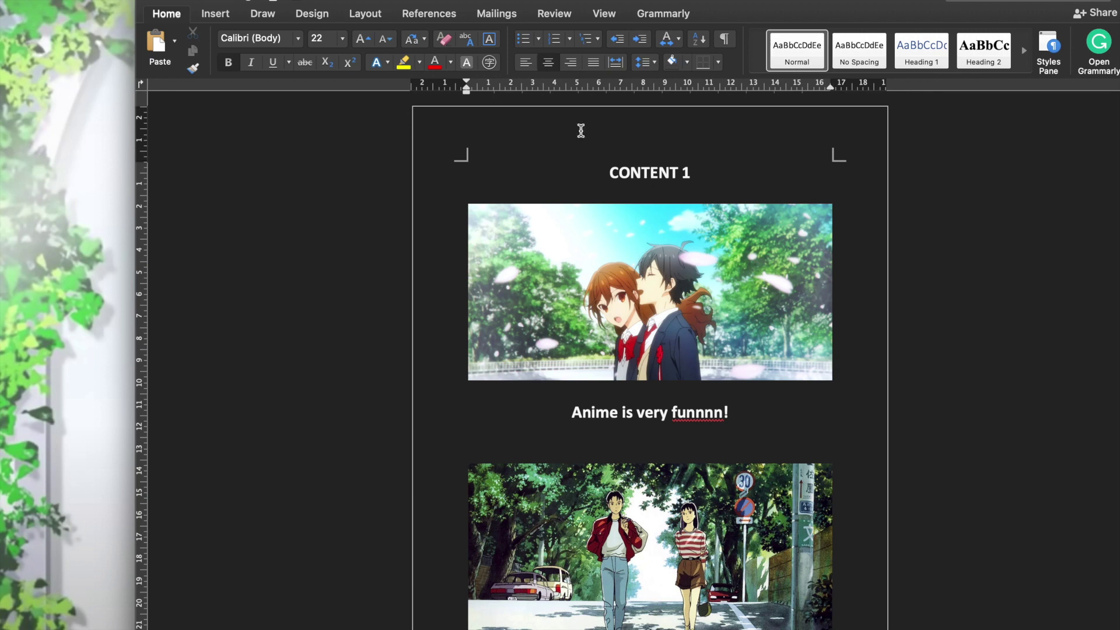
# Add the line "Put ur content anything will do" under the CONTENT 1 title, then delete it, keeping a blank line there
pyautogui.write('ur co')
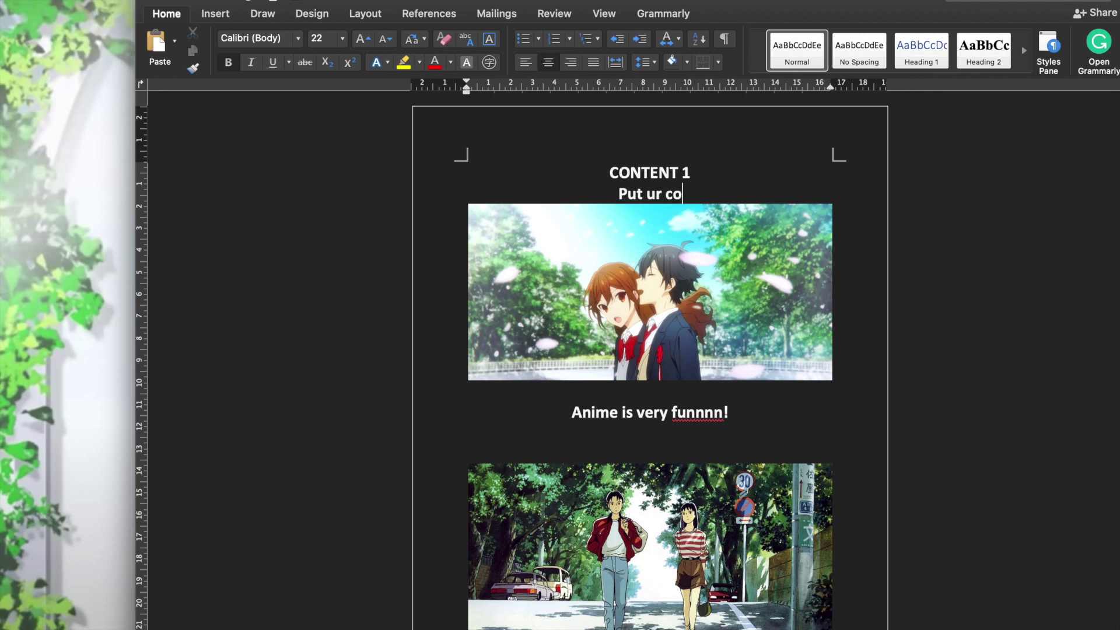
pyautogui.write('ntent anything will do')
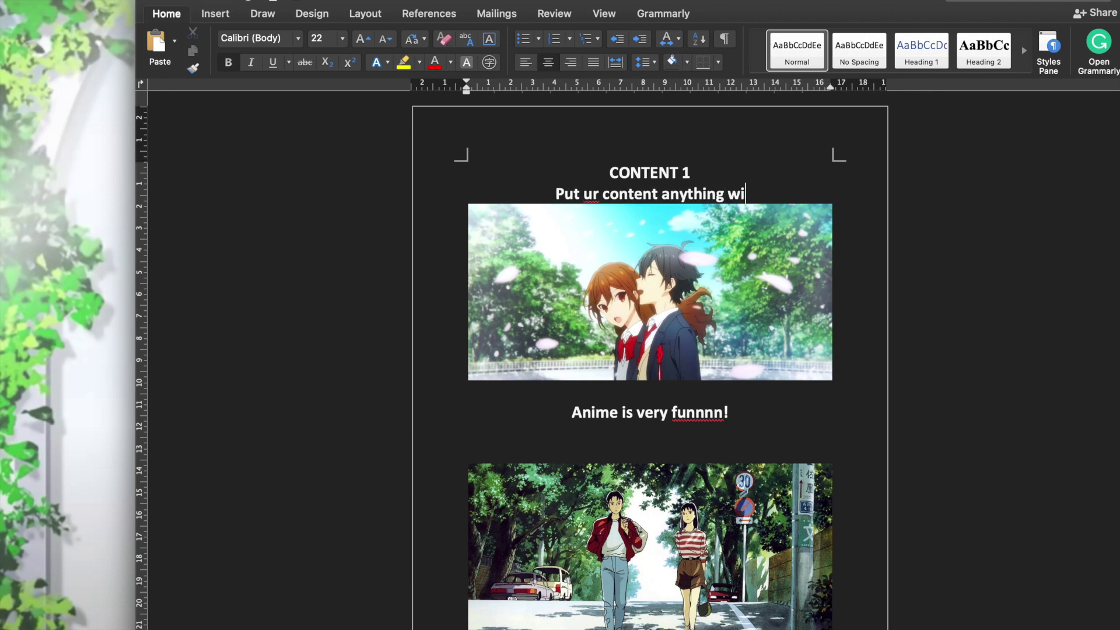
pyautogui.moveTo(774, 198); pyautogui.dragTo(537, 198)
pyautogui.press('BackSpace')
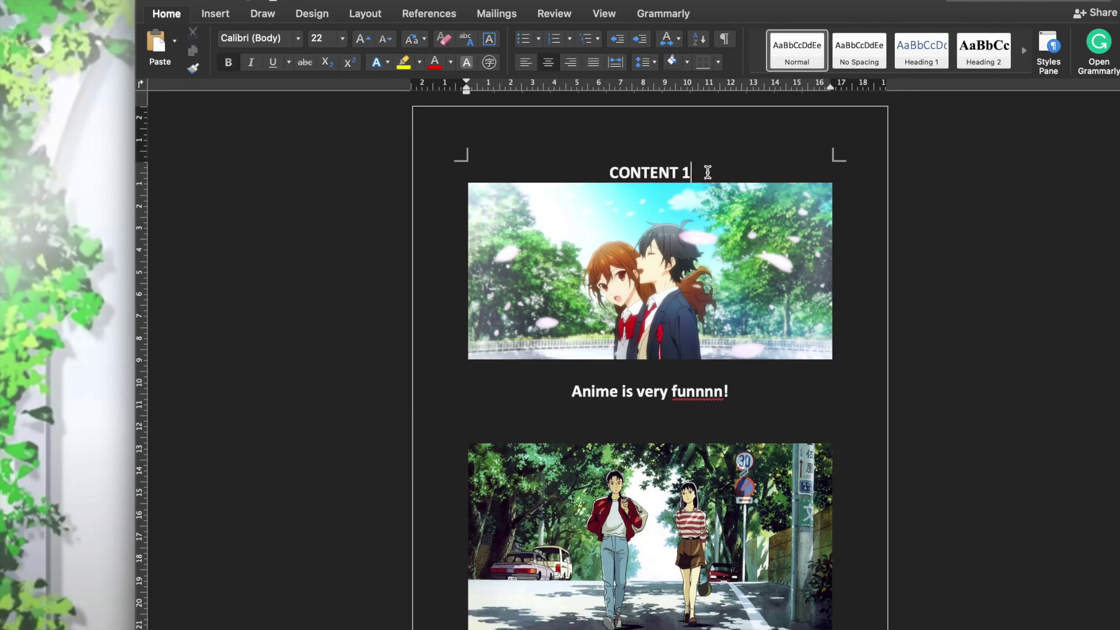
pyautogui.press('Return')
# Save the document as "CONTENT 1" in the Sample Webpage folder, using the Web Page (.htm) file format
pyautogui.scroll(-8, 741, 251)
pyautogui.scroll(-3, 733, 253)
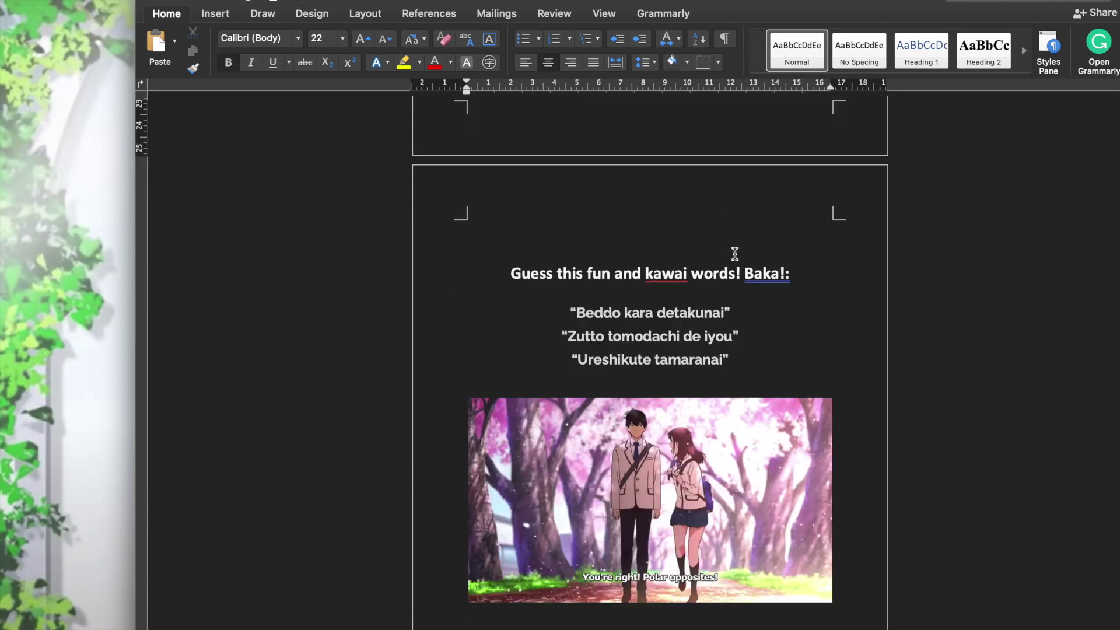
pyautogui.scroll(10, 733, 253)
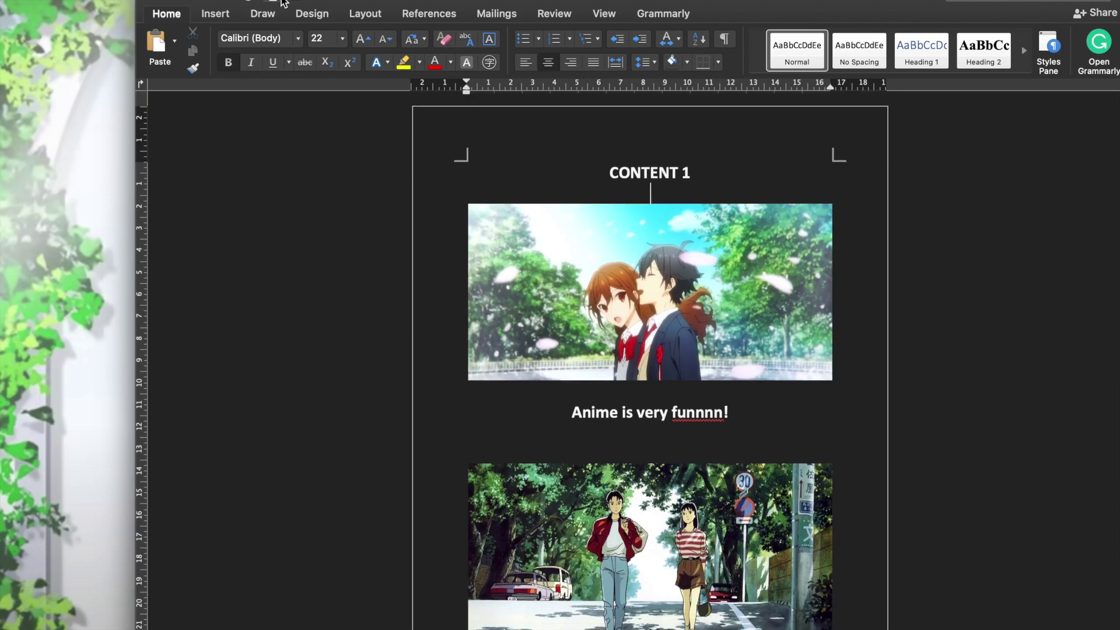
pyautogui.press('super+s')
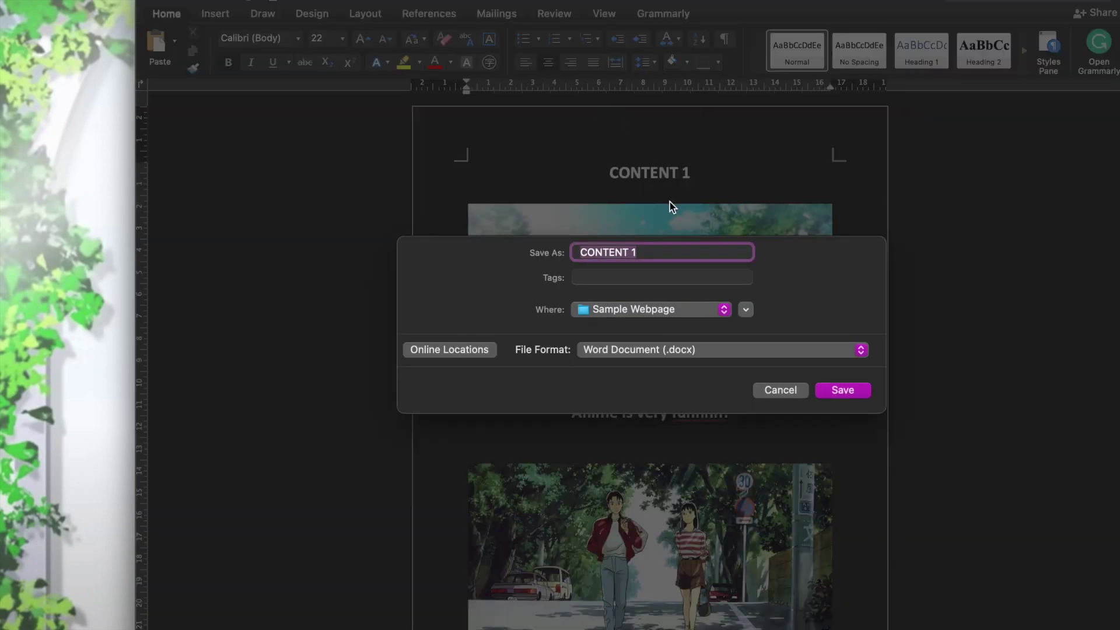
pyautogui.write('Con')
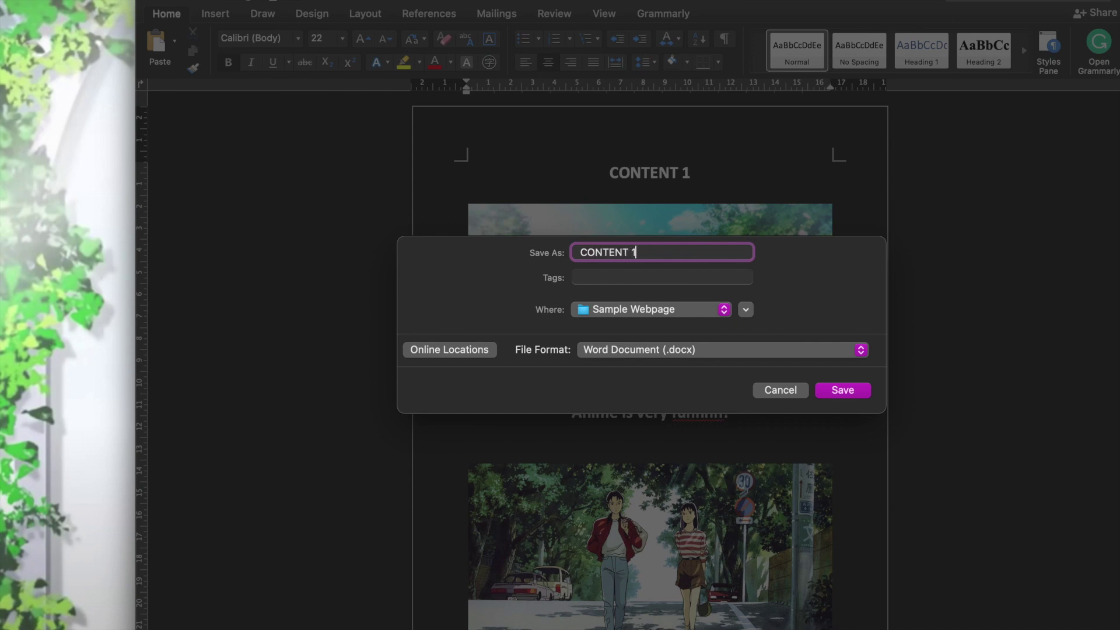
pyautogui.click(689, 351)
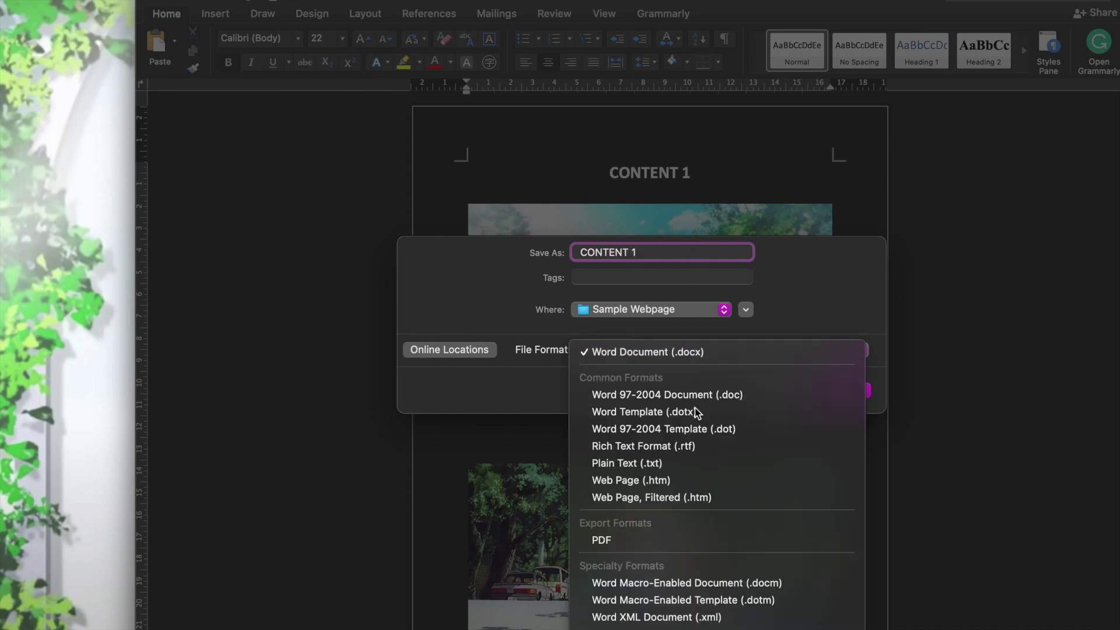
pyautogui.click(677, 481)
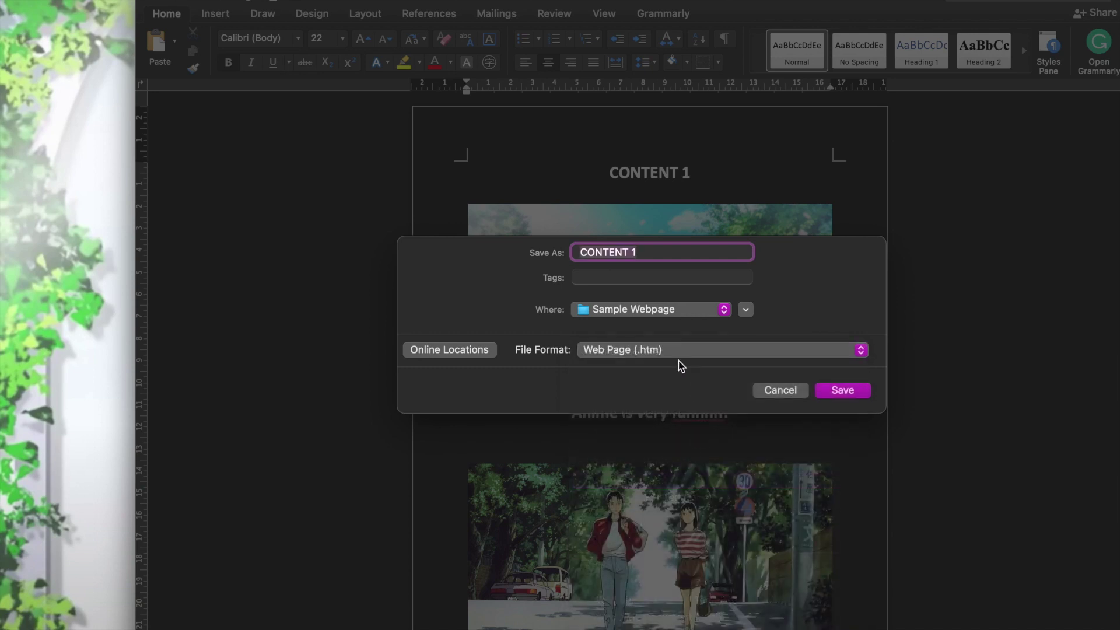
pyautogui.click(861, 391)
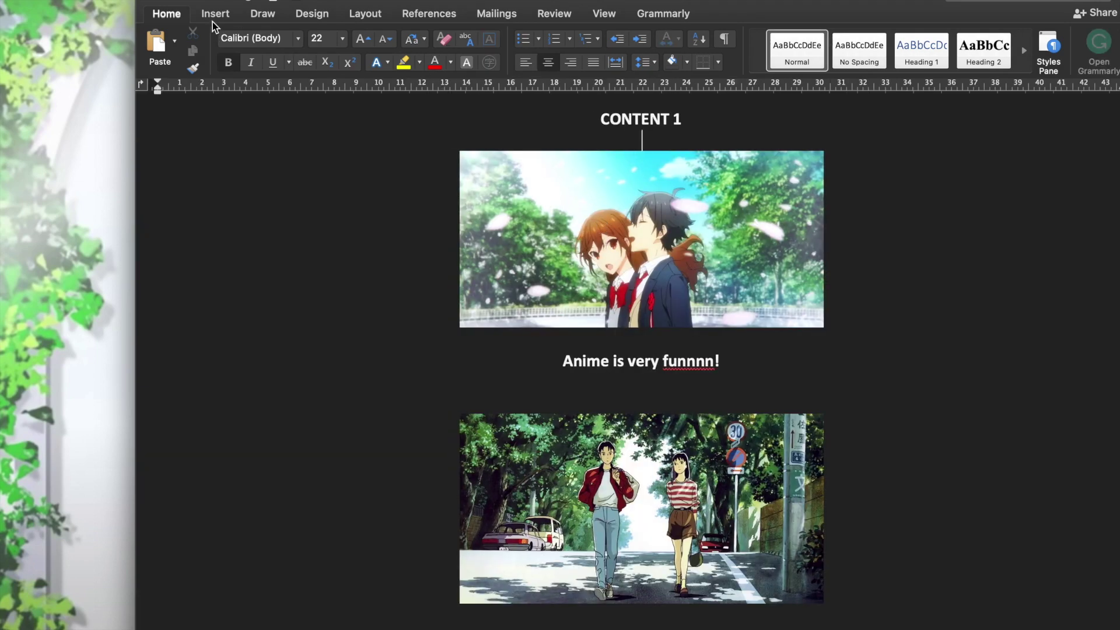
# Add the line "Its now saved!" under the CONTENT 1 title, then delete it, keeping a blank line there
pyautogui.scroll(-10, 570, 250)
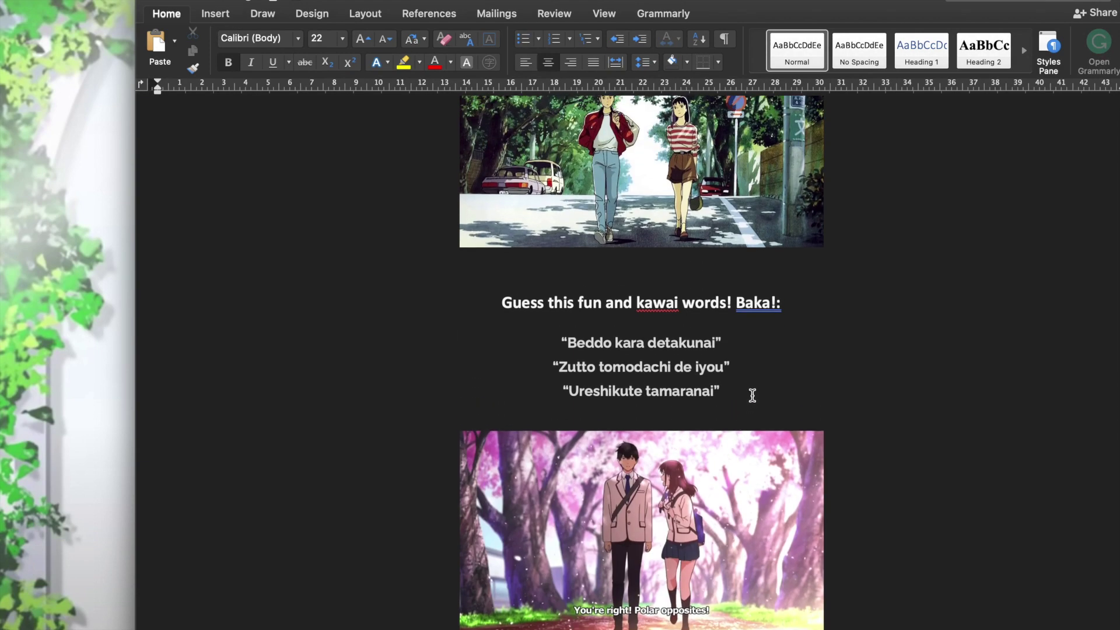
pyautogui.scroll(9, 752, 395)
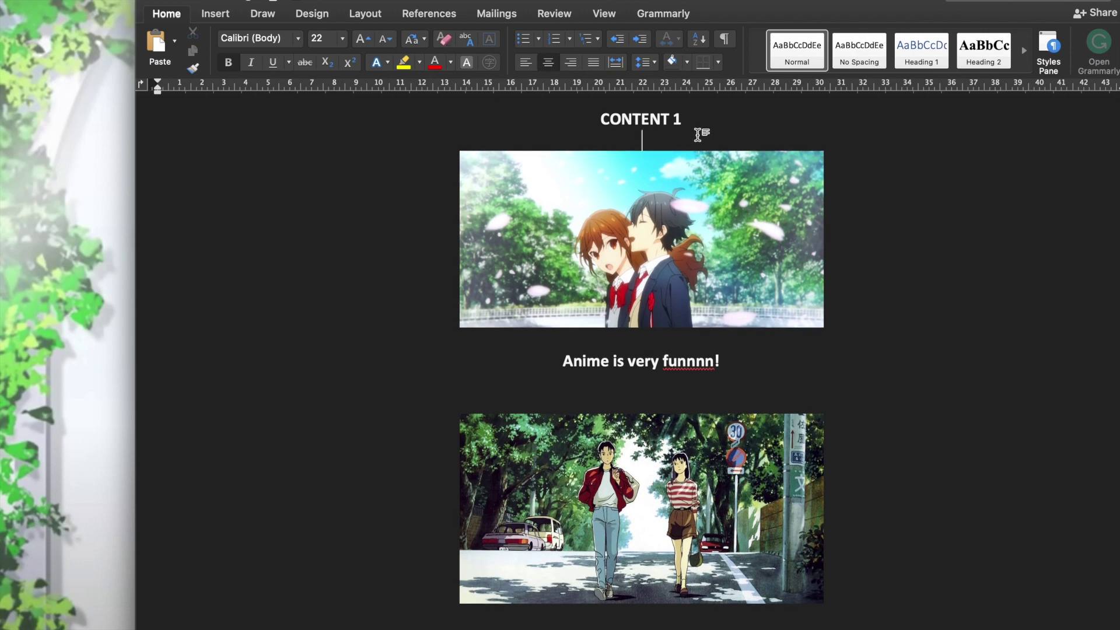
pyautogui.write('Its now saved')
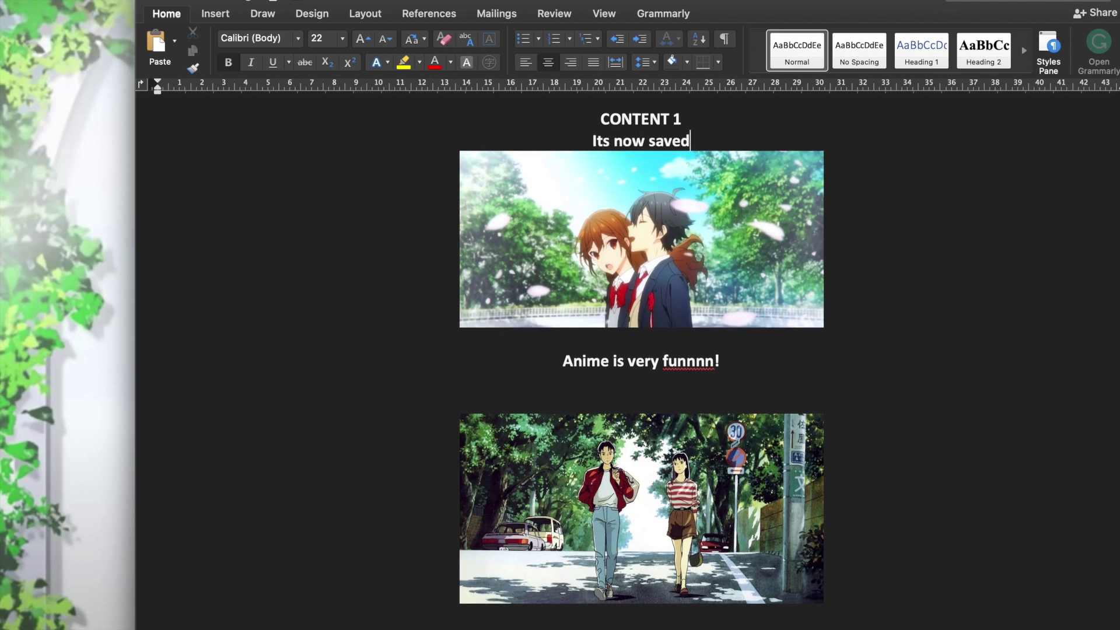
pyautogui.write('!')
pyautogui.moveTo(703, 134); pyautogui.dragTo(583, 140)
pyautogui.press('BackSpace')
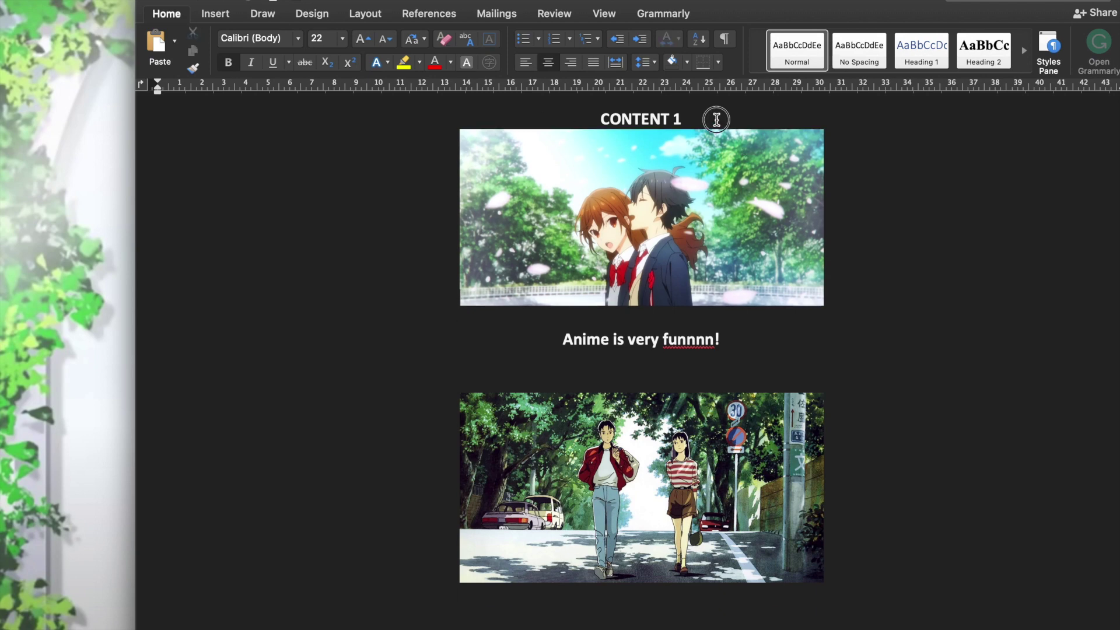
pyautogui.press('Return')
pyautogui.scroll(-5, 719, 123)
pyautogui.scroll(5, 718, 123)
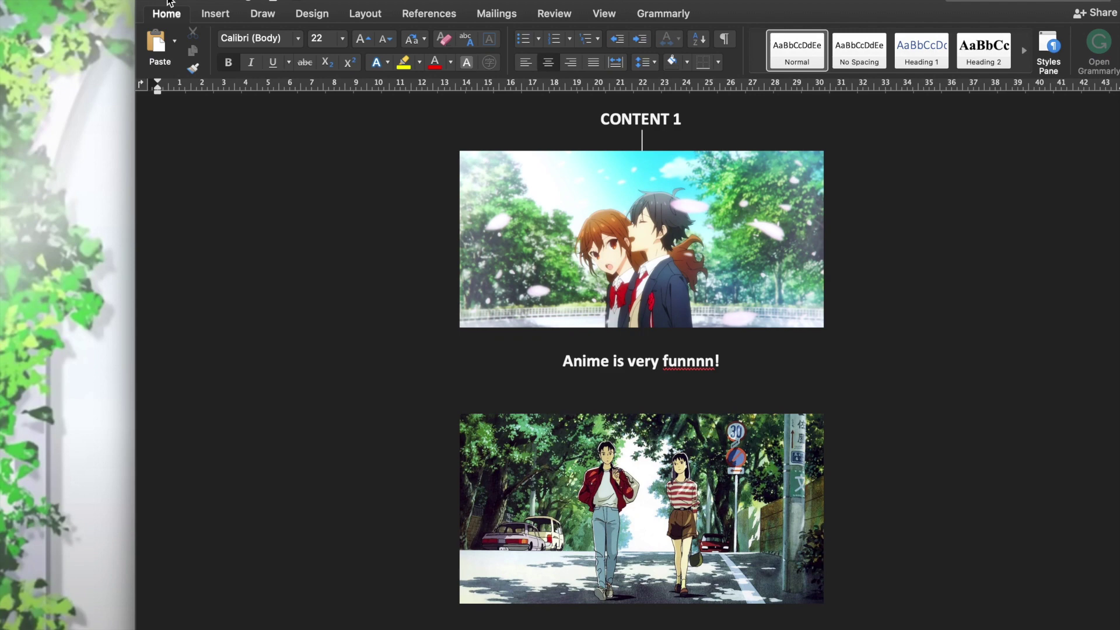
# Close the CONTENT 1 document and save its changes
pyautogui.click(152, 2)
pyautogui.click(629, 369)
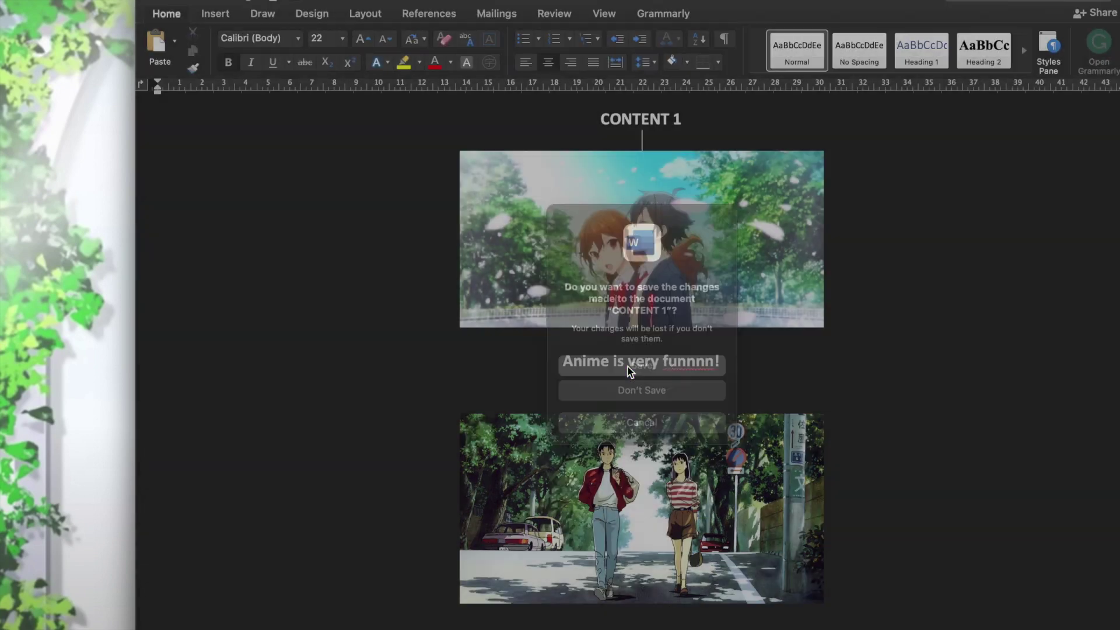
# In the homepage document, hyperlink the "Content 1" text to the CONTENT 1.html file in the Sample Webpage folder
pyautogui.moveTo(1108, 361)
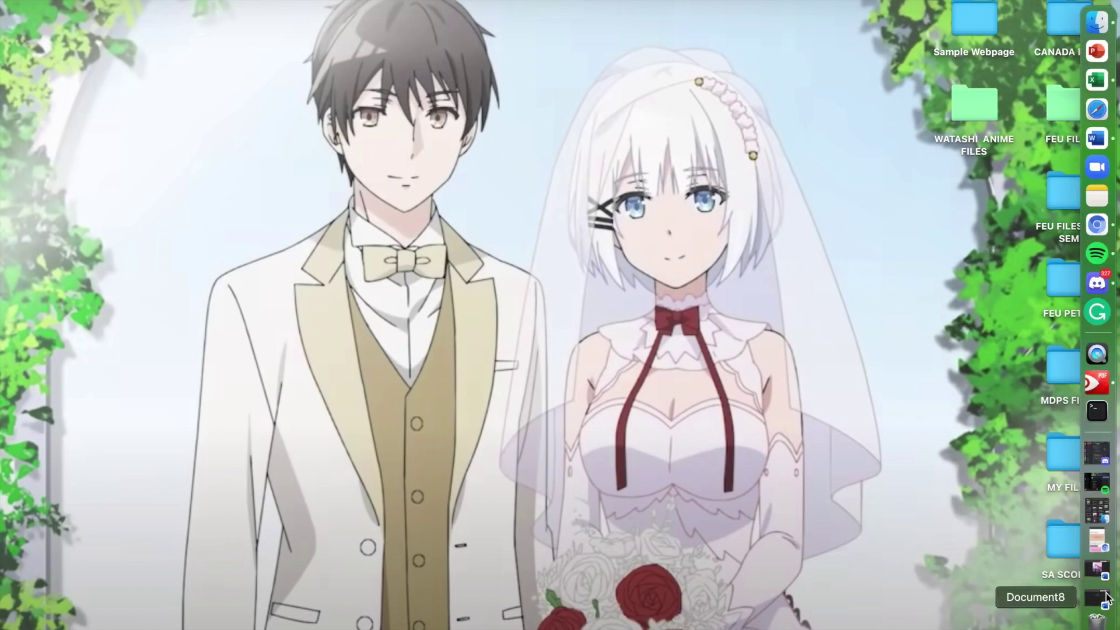
pyautogui.click(1104, 571)
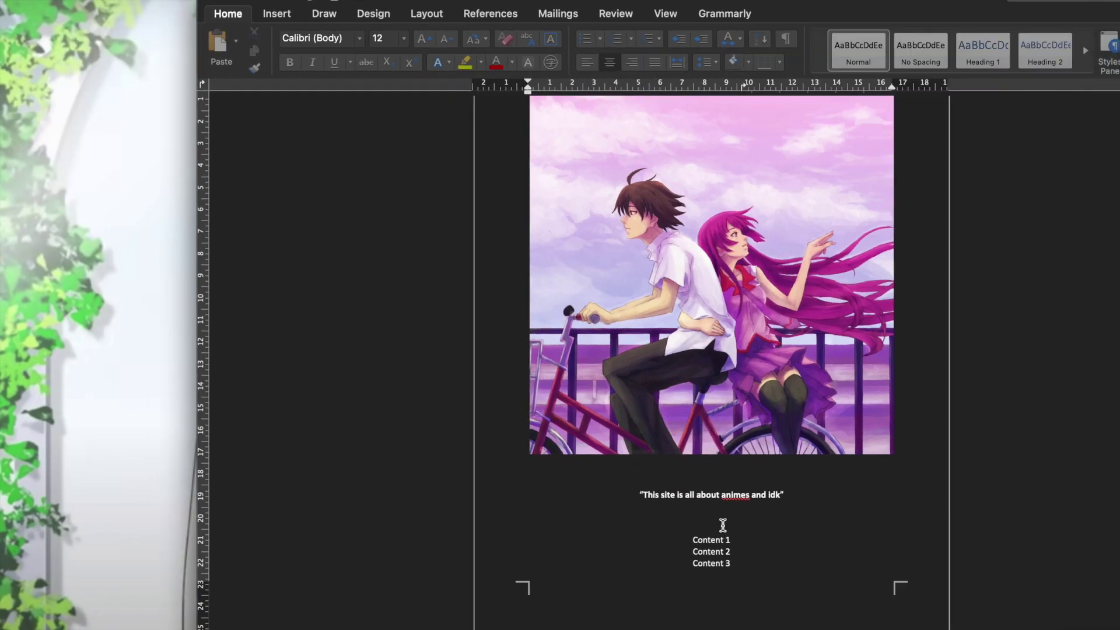
pyautogui.moveTo(737, 540); pyautogui.dragTo(694, 539)
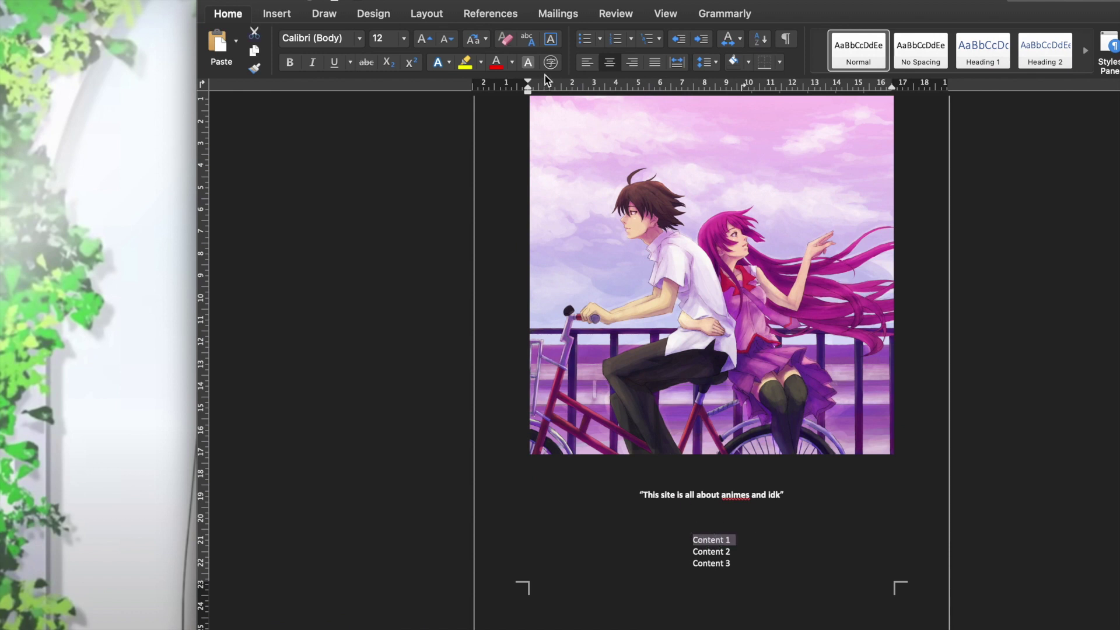
pyautogui.click(291, 15)
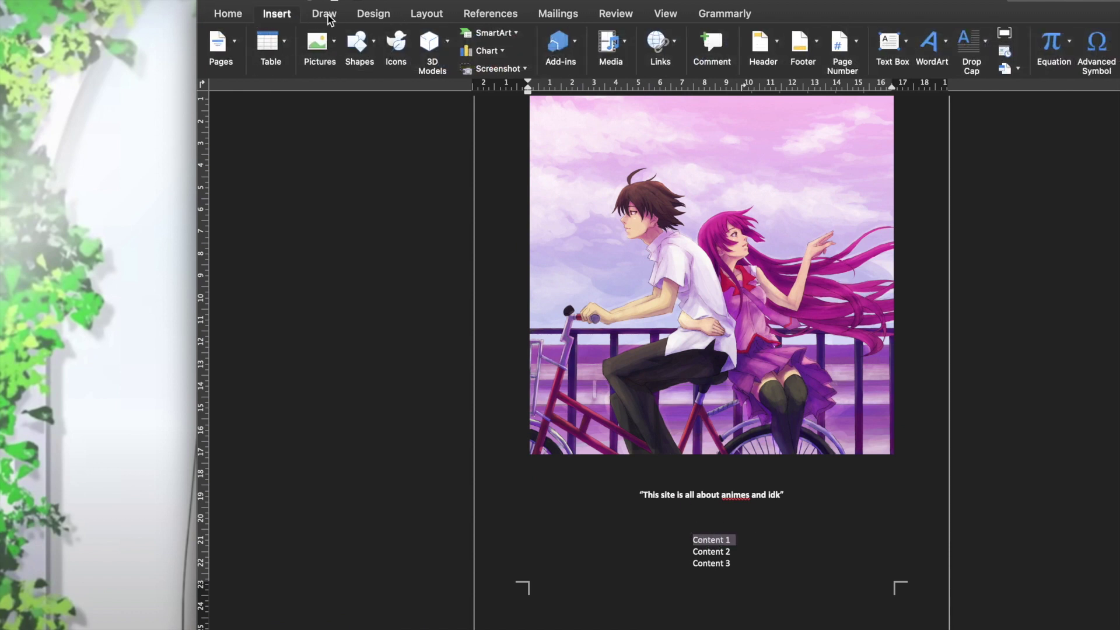
pyautogui.click(655, 49)
pyautogui.click(604, 100)
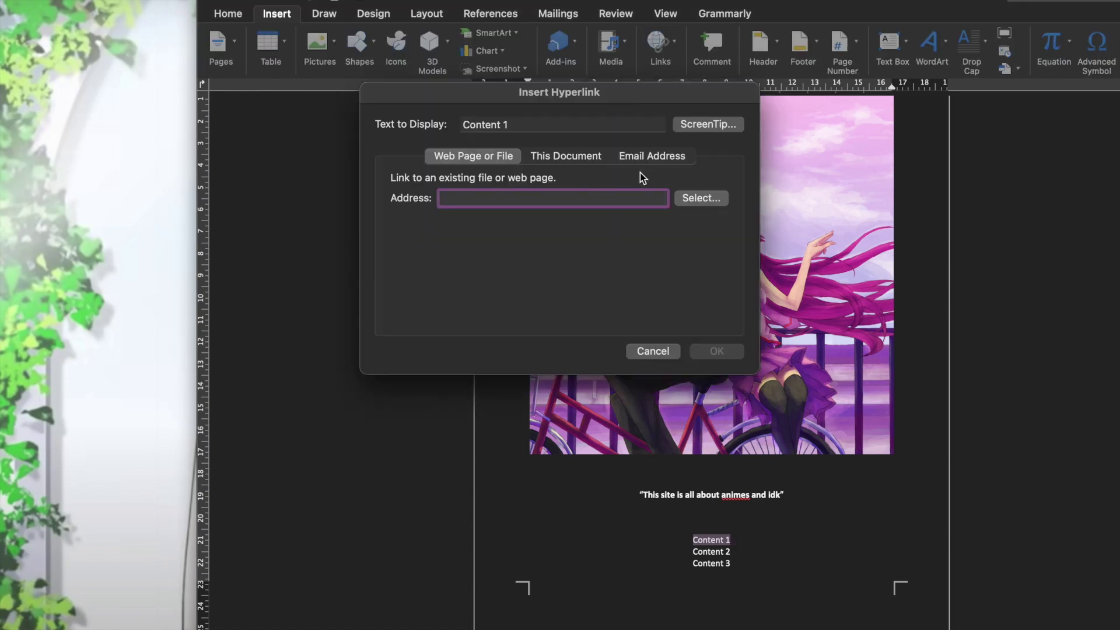
pyautogui.click(712, 203)
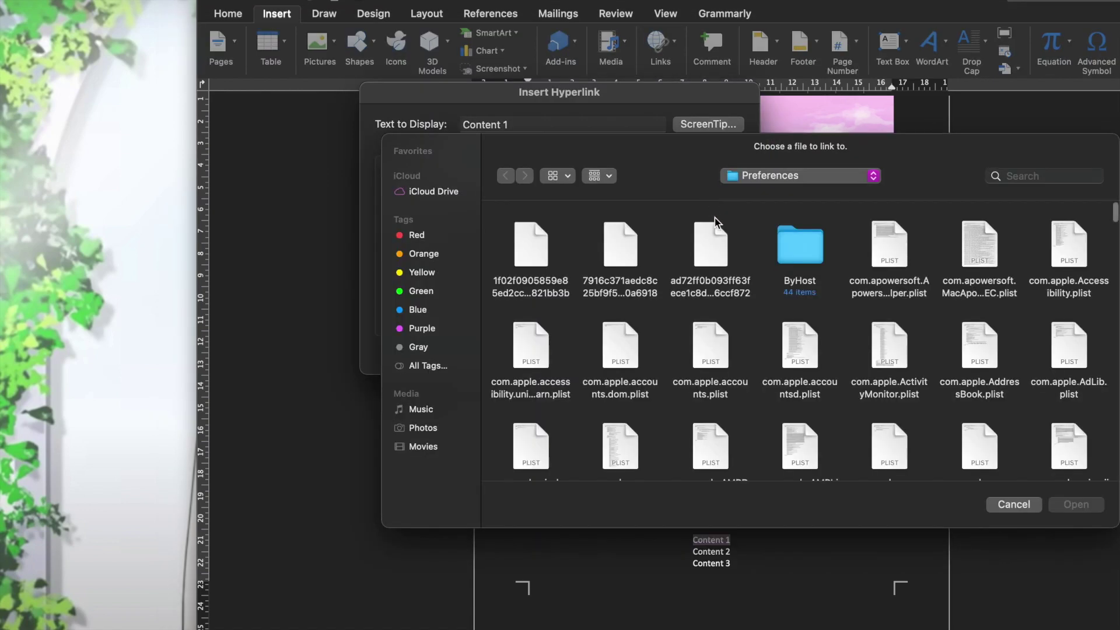
pyautogui.click(755, 182)
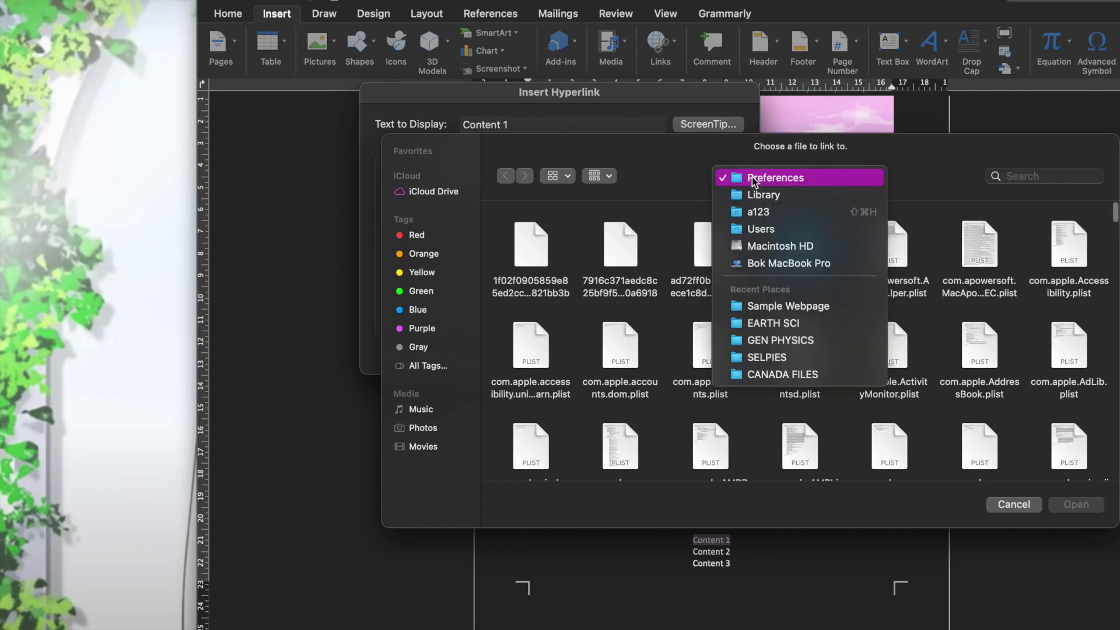
pyautogui.click(771, 306)
pyautogui.click(623, 252)
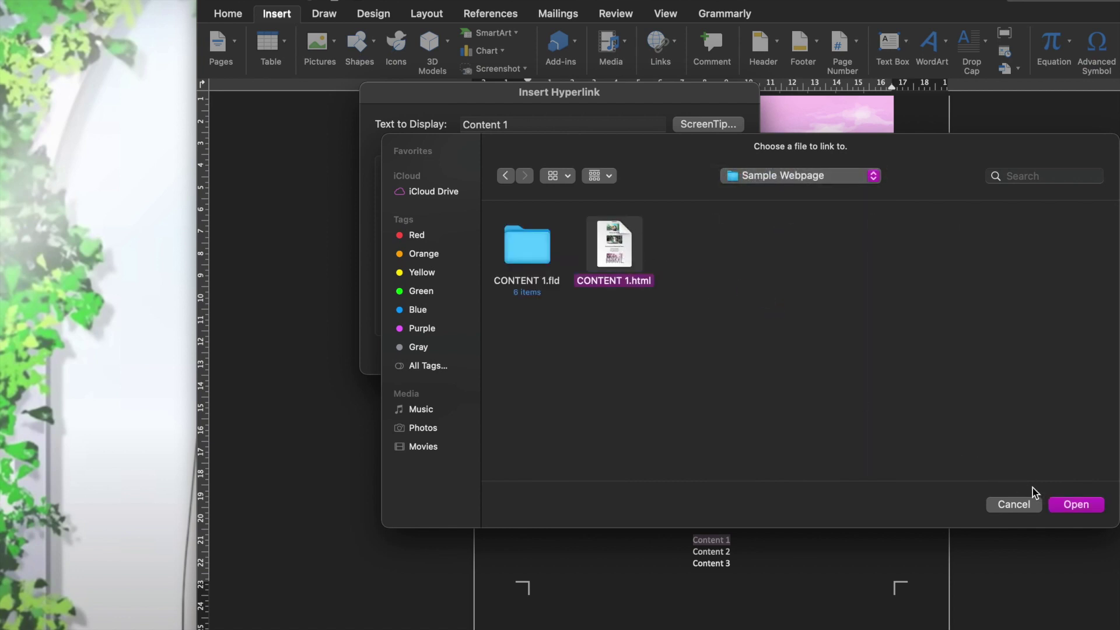
pyautogui.click(1075, 504)
pyautogui.click(716, 351)
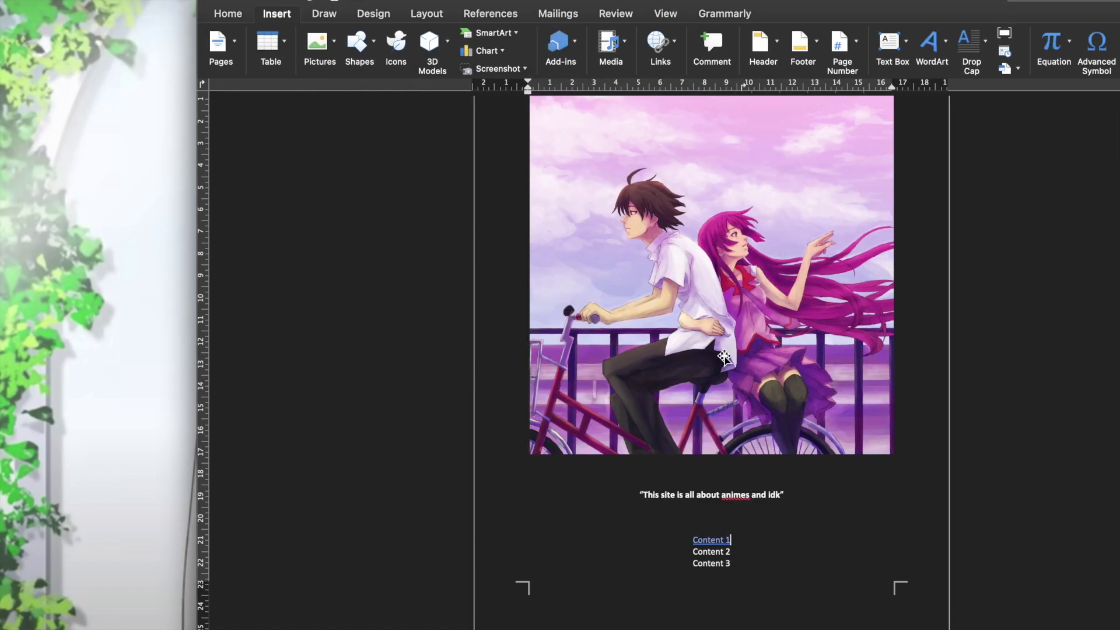
# Follow the Content 1 link, look through the page in the browser, and minimize the browser window
pyautogui.click(720, 542)
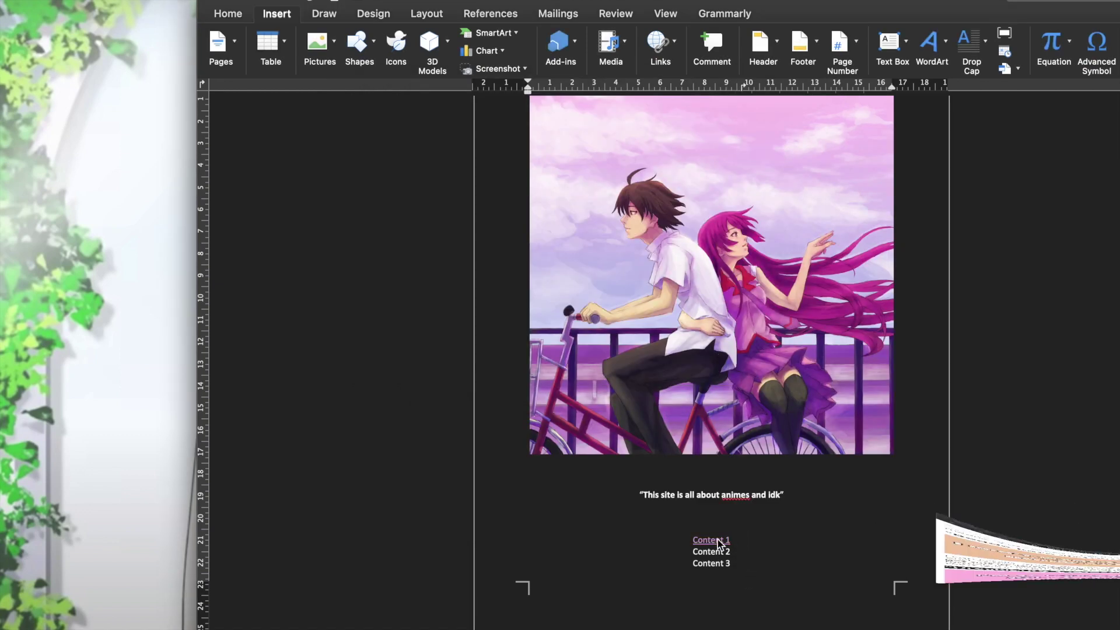
pyautogui.scroll(-10, 207, 158)
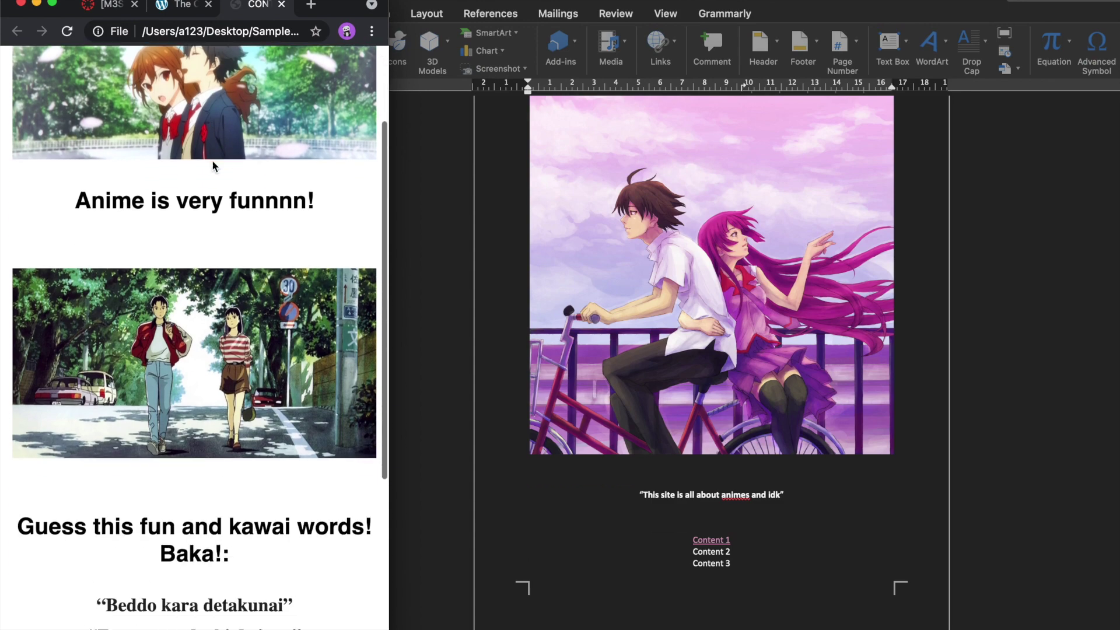
pyautogui.scroll(10, 214, 159)
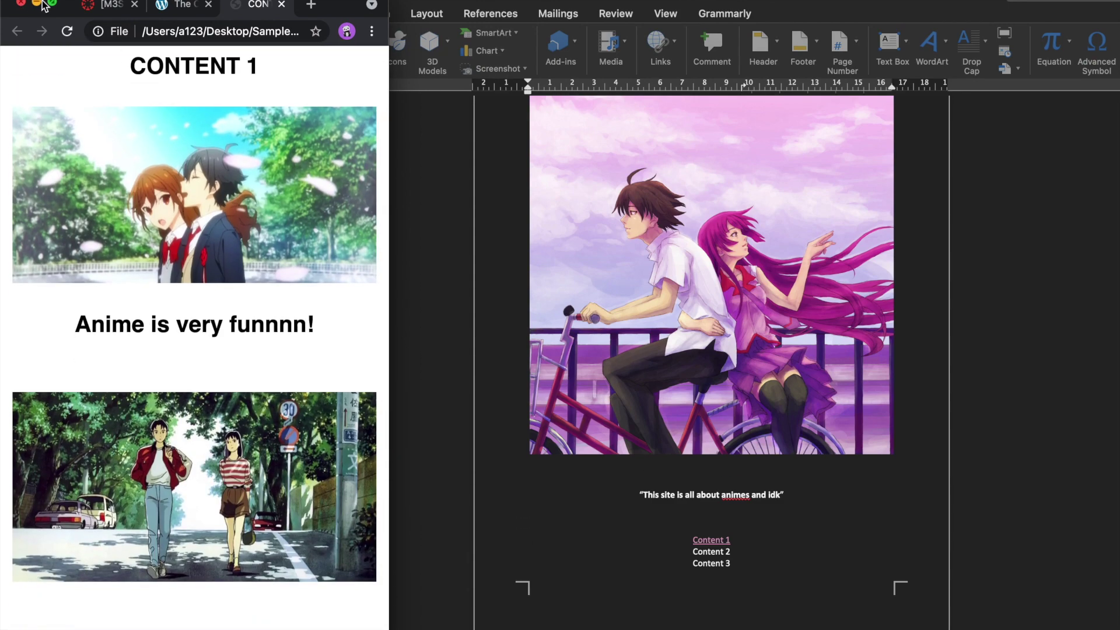
pyautogui.click(38, 5)
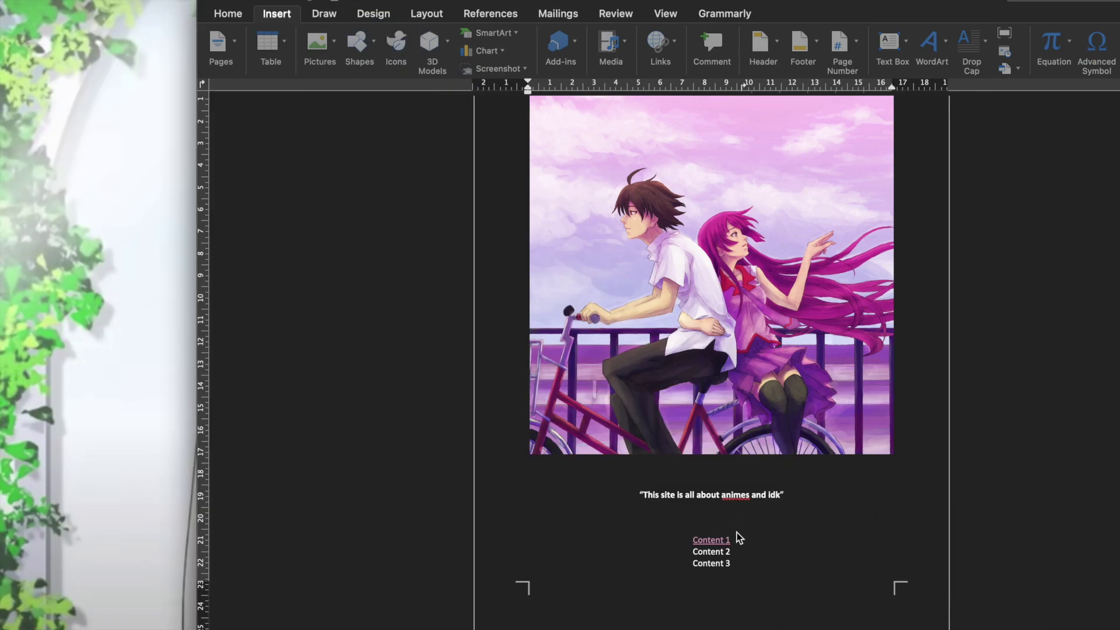
# Add the line "Lets head for the other contents" below Content 3, then delete that line
pyautogui.click(733, 579)
pyautogui.press('Return')
pyautogui.write('lets head for the other cont')
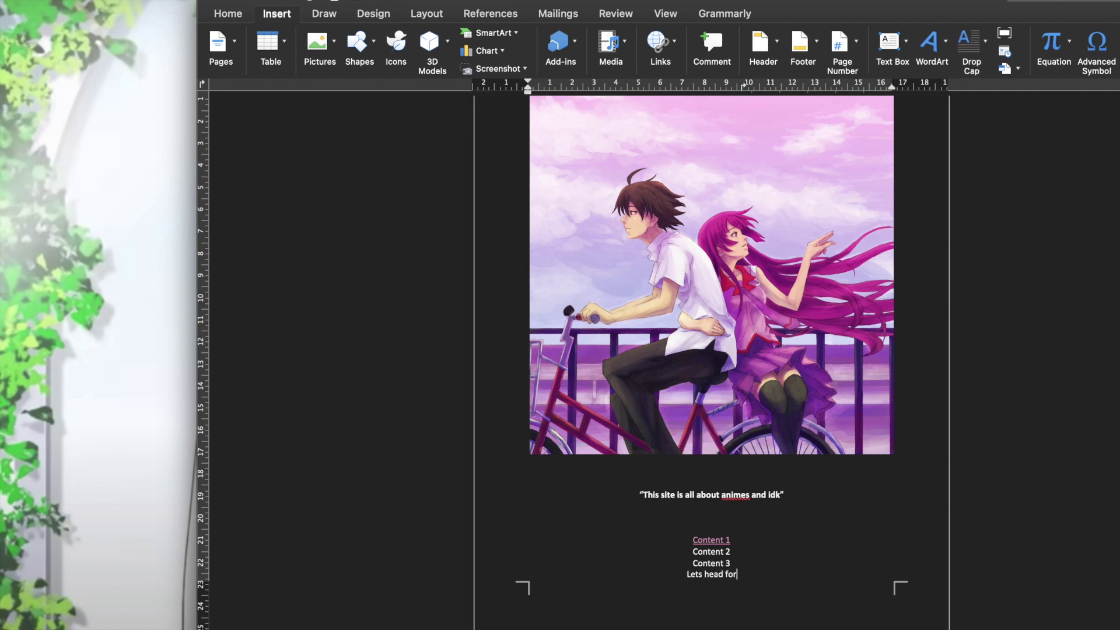
pyautogui.write('ents!')
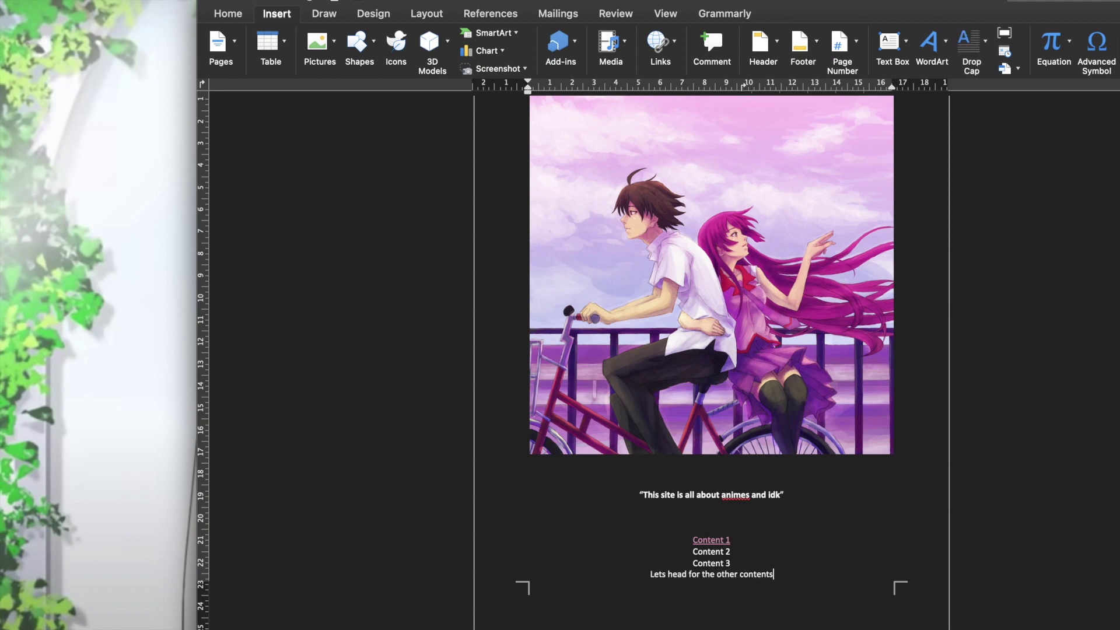
pyautogui.moveTo(828, 577); pyautogui.dragTo(640, 576)
pyautogui.press('BackSpace')
pyautogui.press('BackSpace')
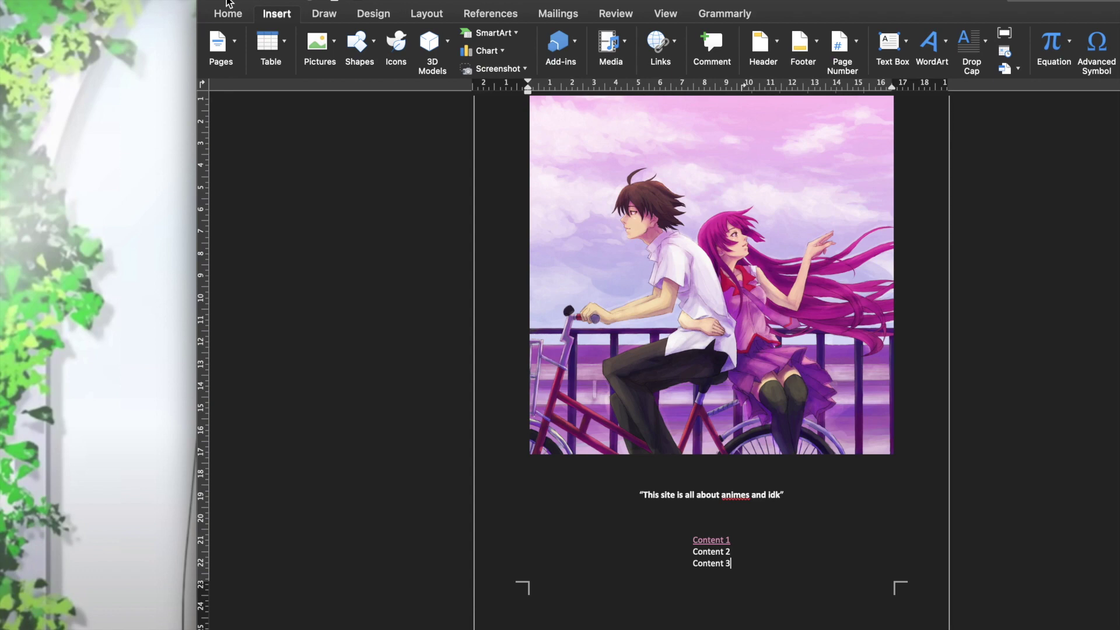
# Minimize the homepage document and create a new blank Word document
pyautogui.click(226, 4)
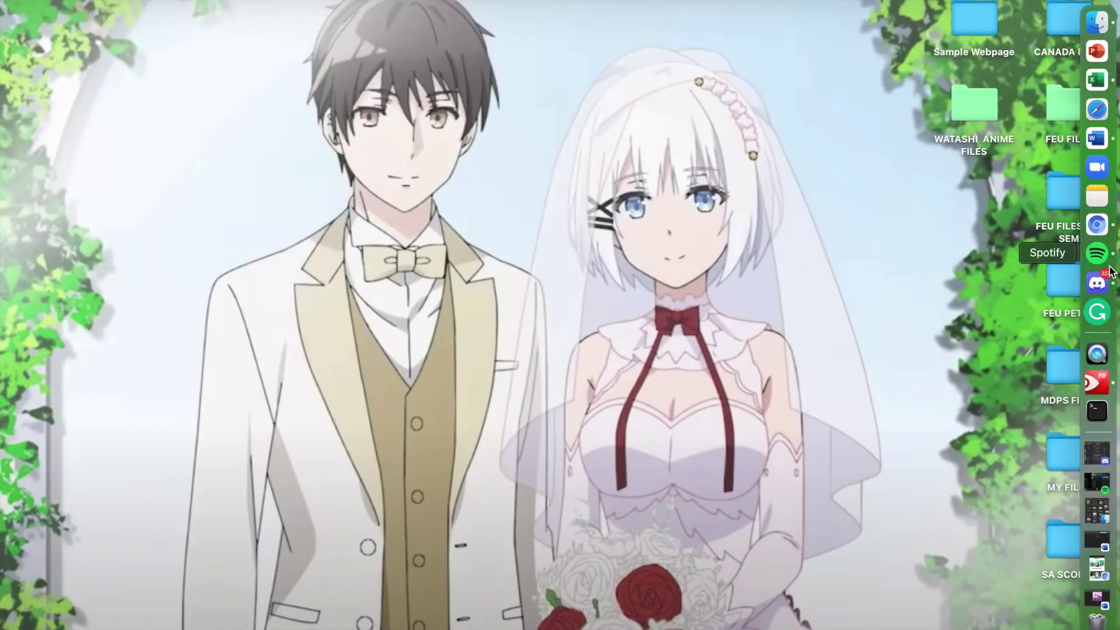
pyautogui.rightClick(1096, 138)
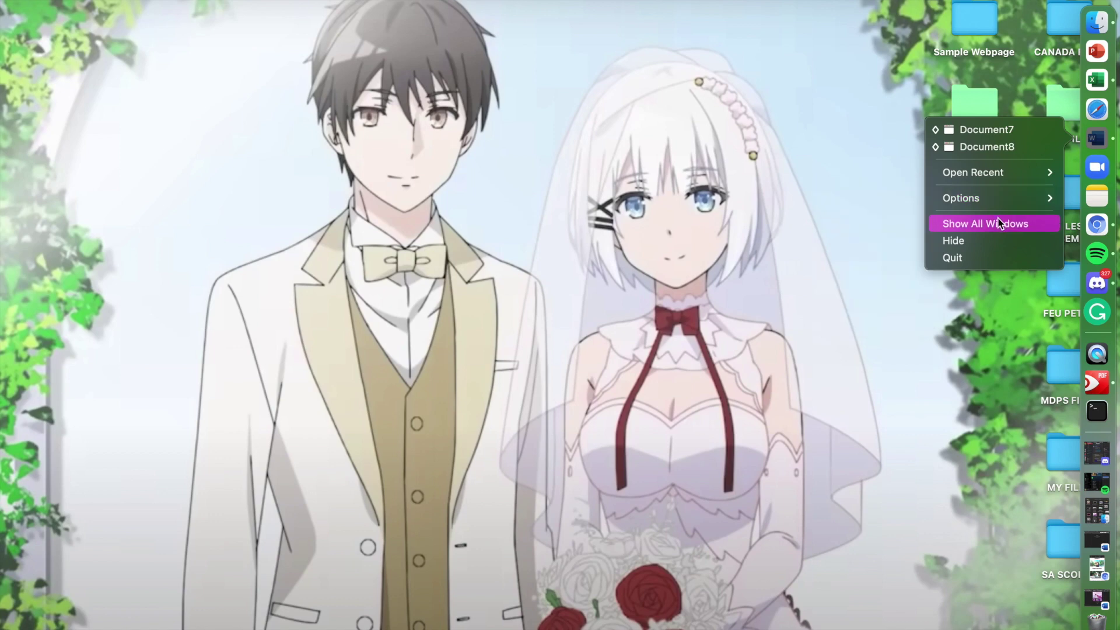
pyautogui.moveTo(996, 177)
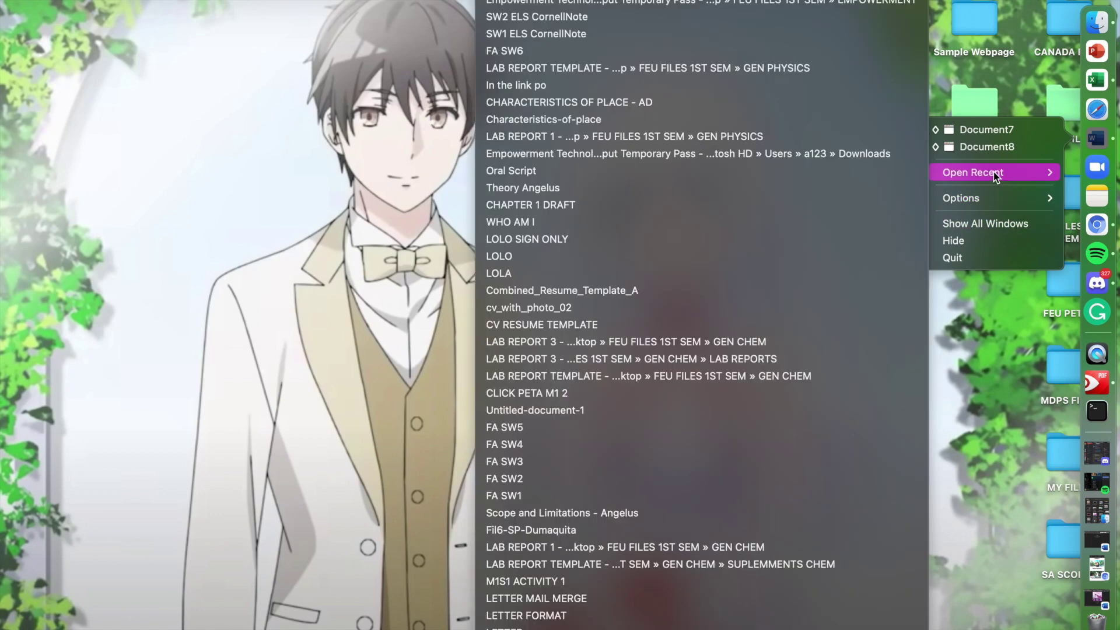
pyautogui.click(525, 618)
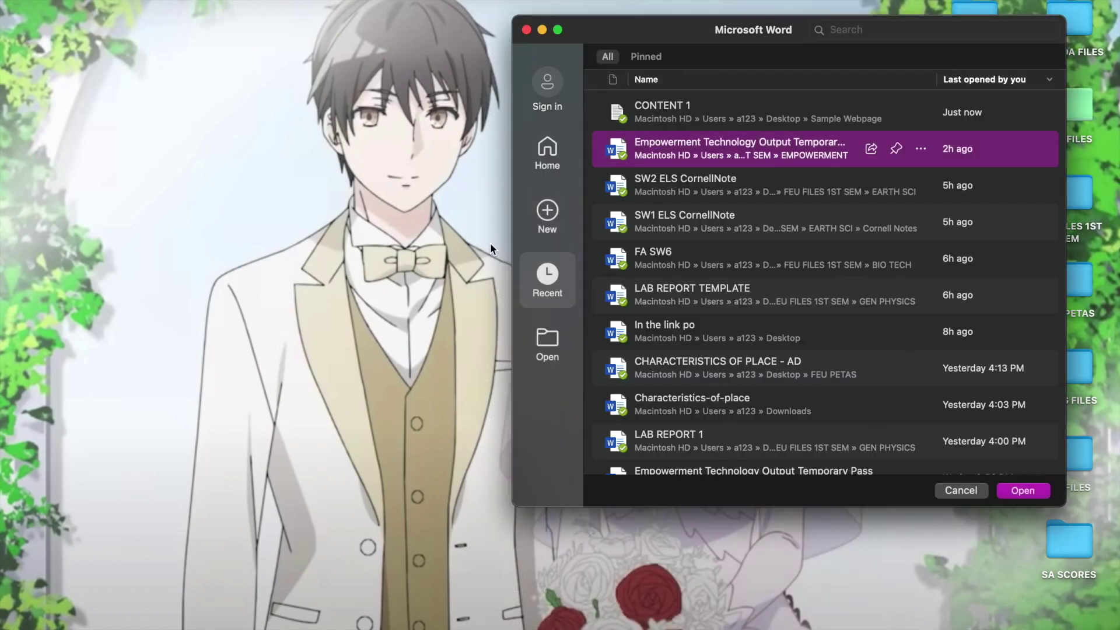
pyautogui.click(544, 222)
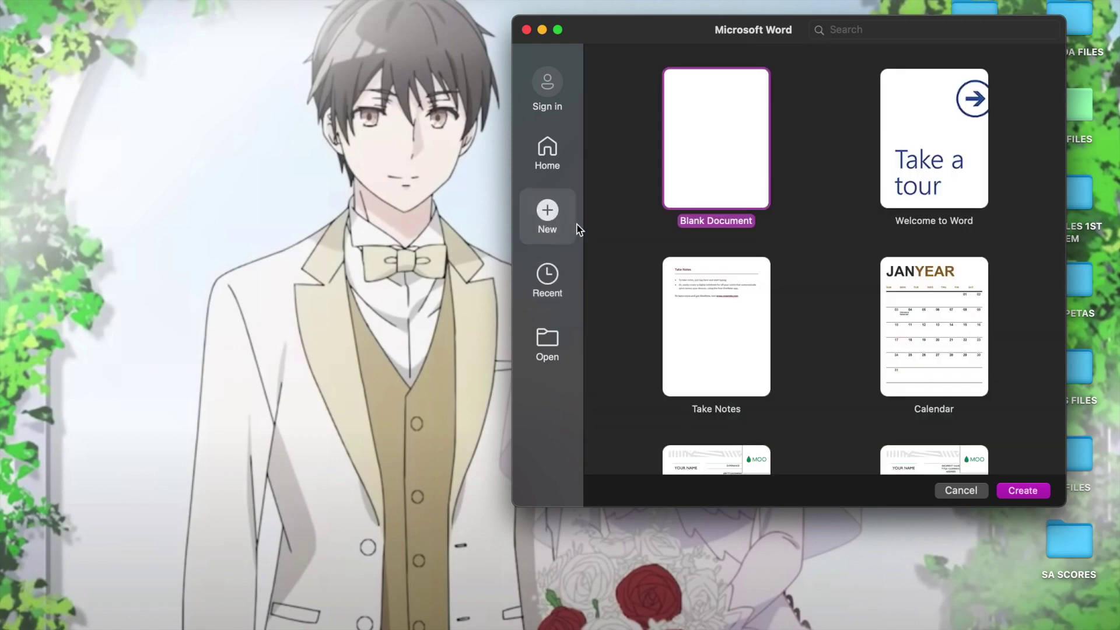
pyautogui.click(1020, 491)
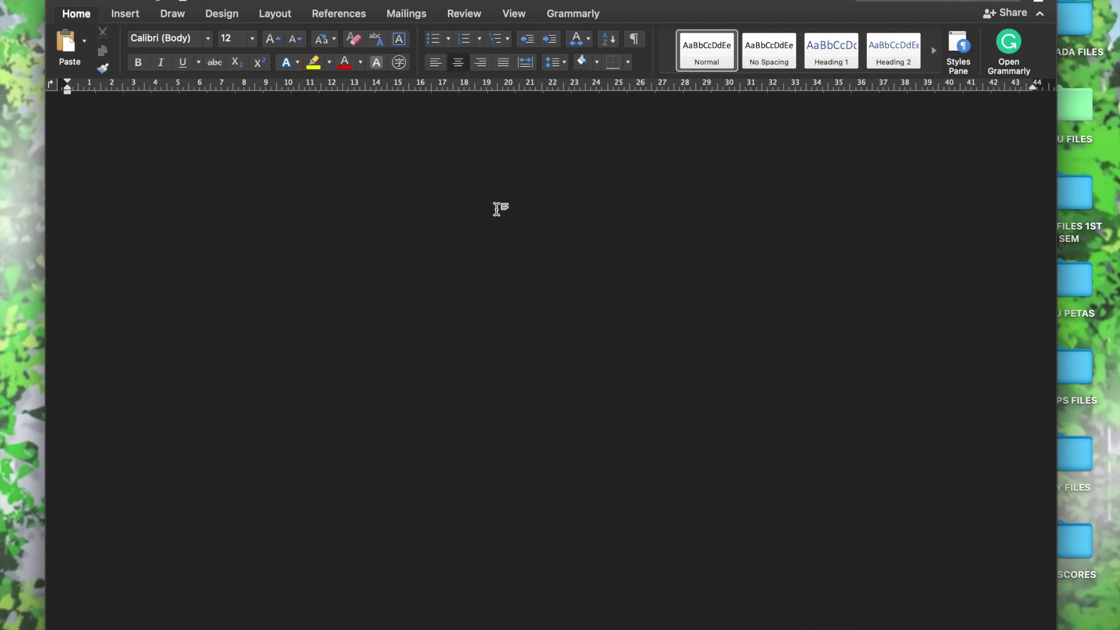
# Add the bold title "CONTENT 2" at font size 22, leaving a blank line below it
pyautogui.press('super+b')
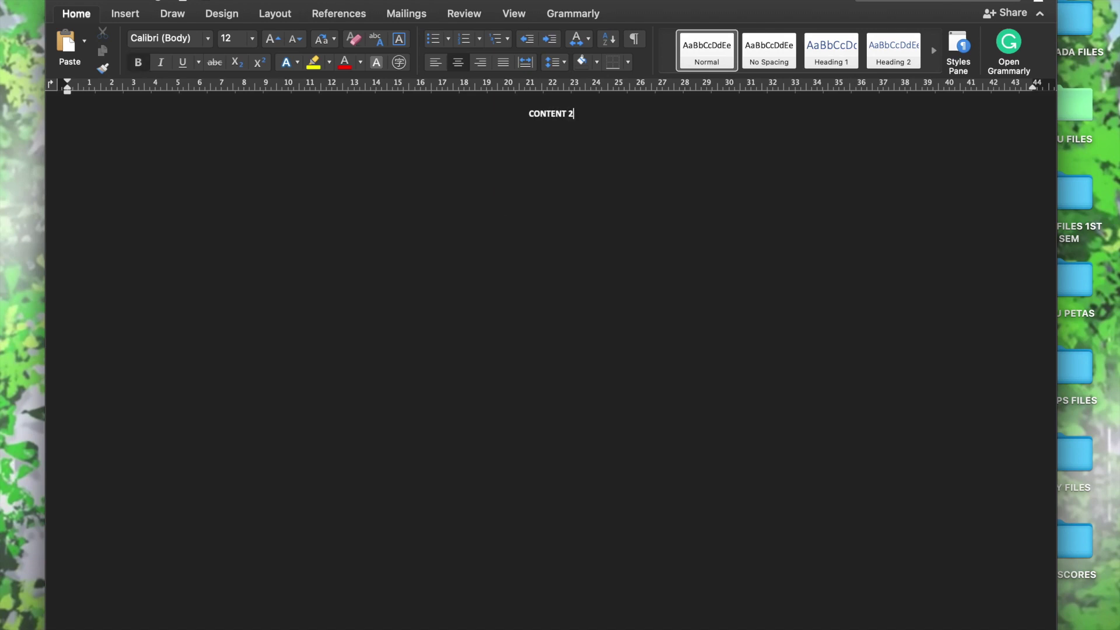
pyautogui.moveTo(605, 111); pyautogui.dragTo(483, 110)
pyautogui.click(273, 39)
pyautogui.click(610, 135)
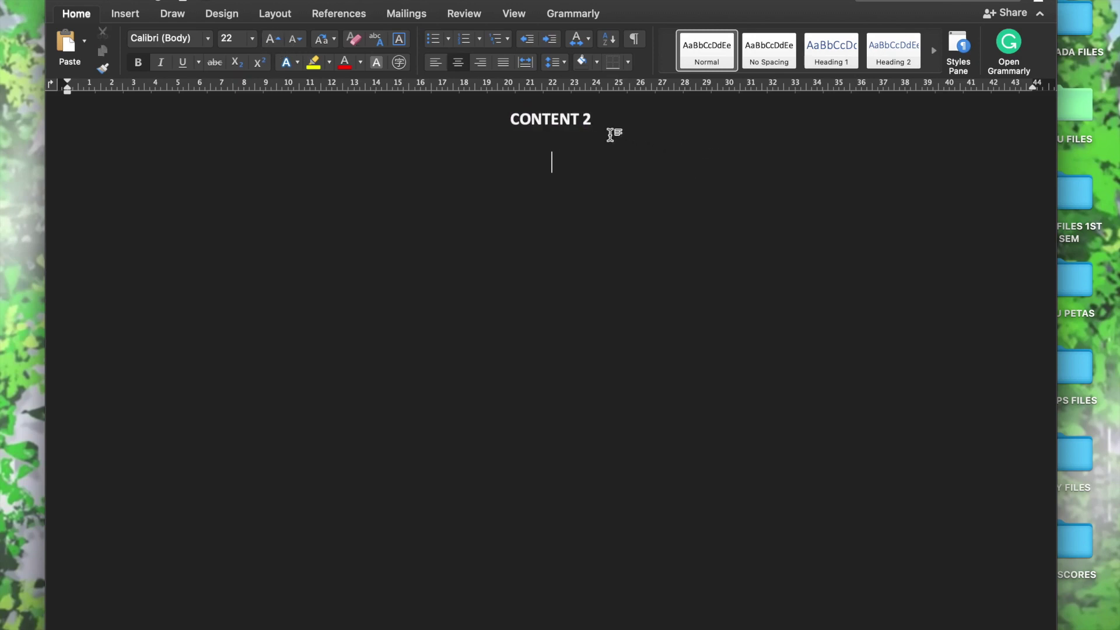
# Add the line "This is automatic so just put ur contents here anything" under the CONTENT 2 title, then delete it, keeping the blank line
pyautogui.write('this is auto')
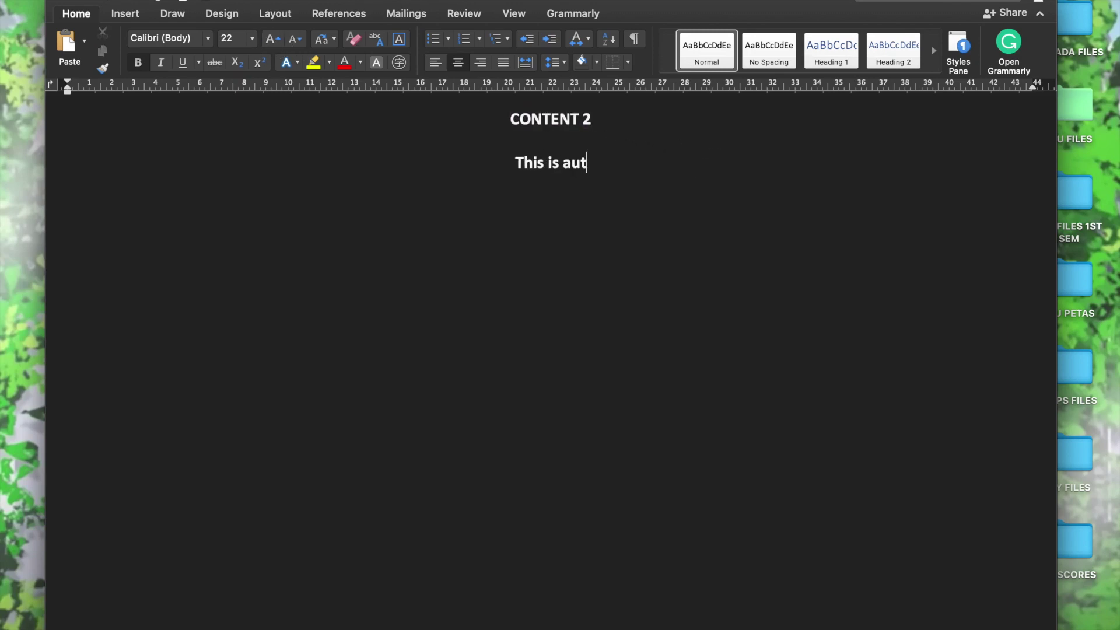
pyautogui.write('matic so jus')
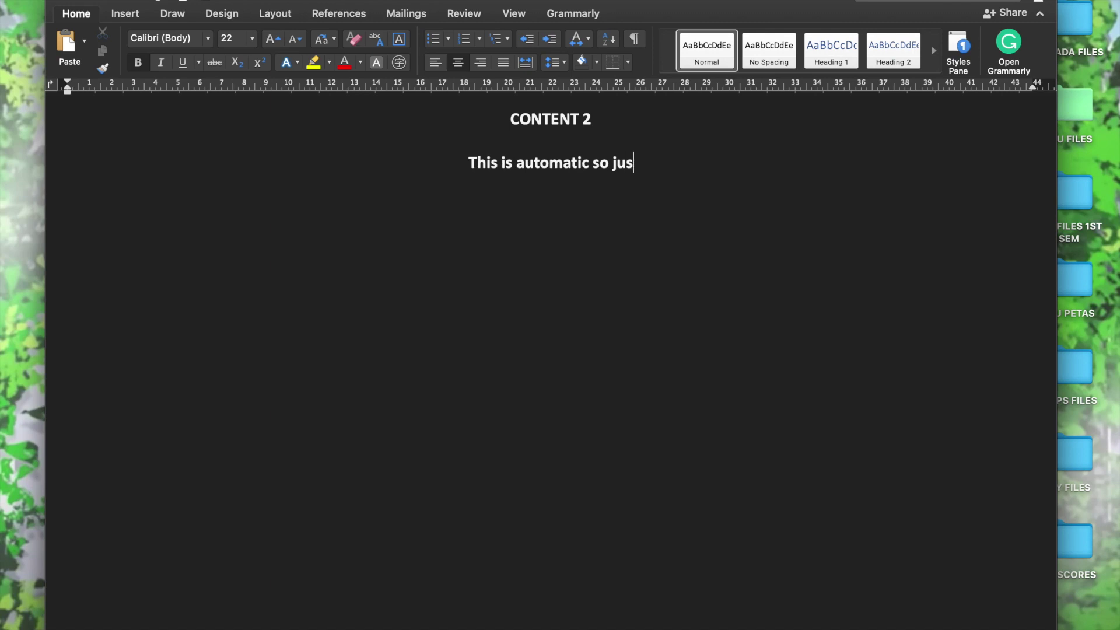
pyautogui.write('t put ur conten')
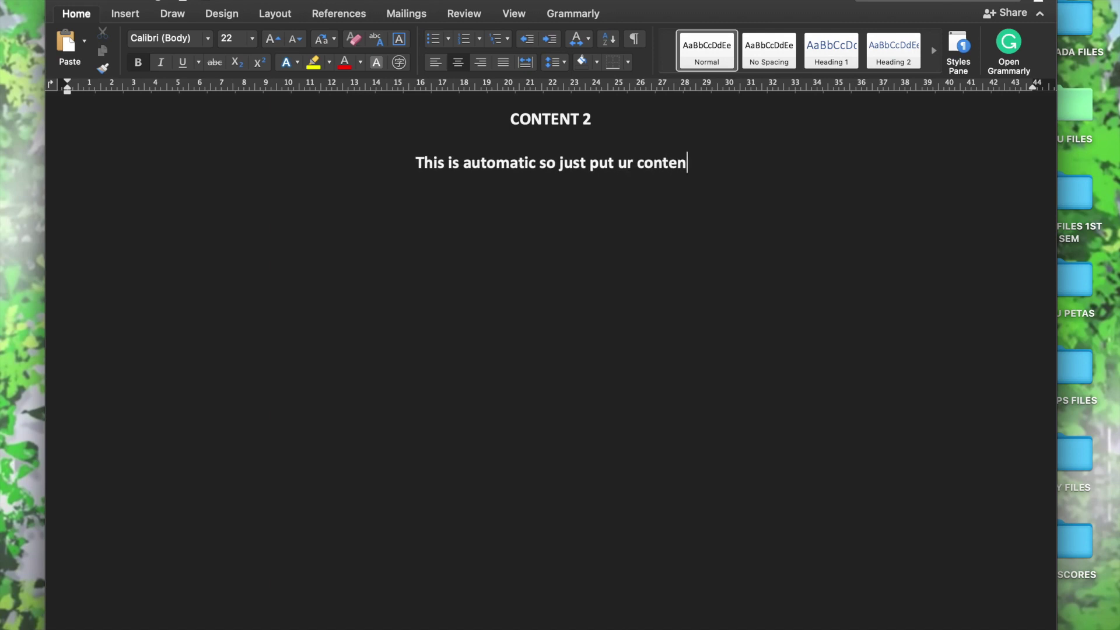
pyautogui.write('ts here anything ')
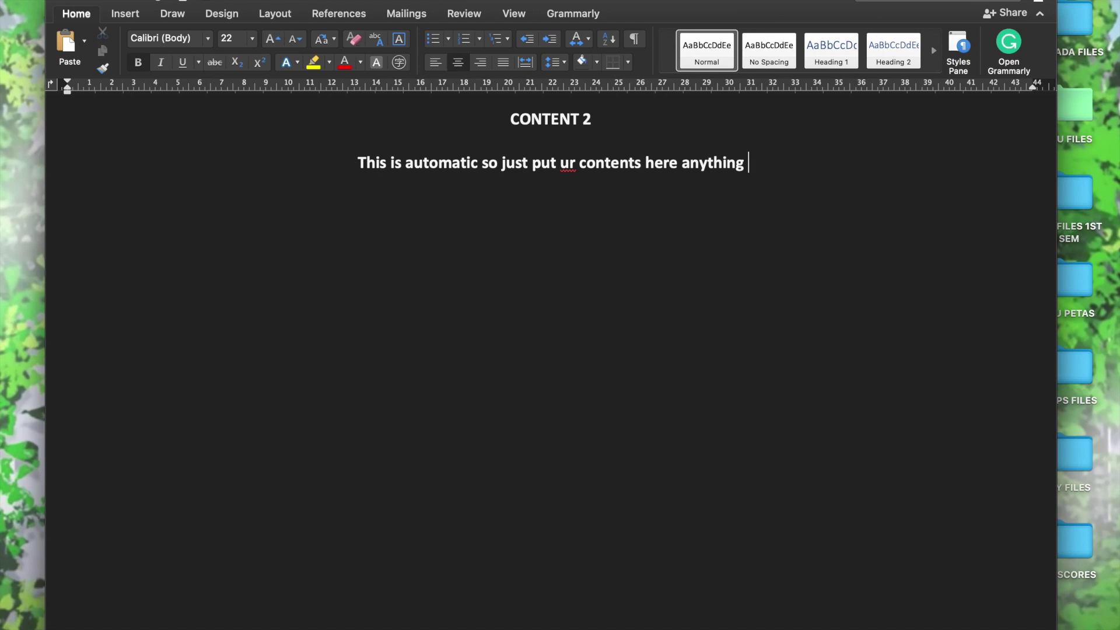
pyautogui.write('just anhthing')
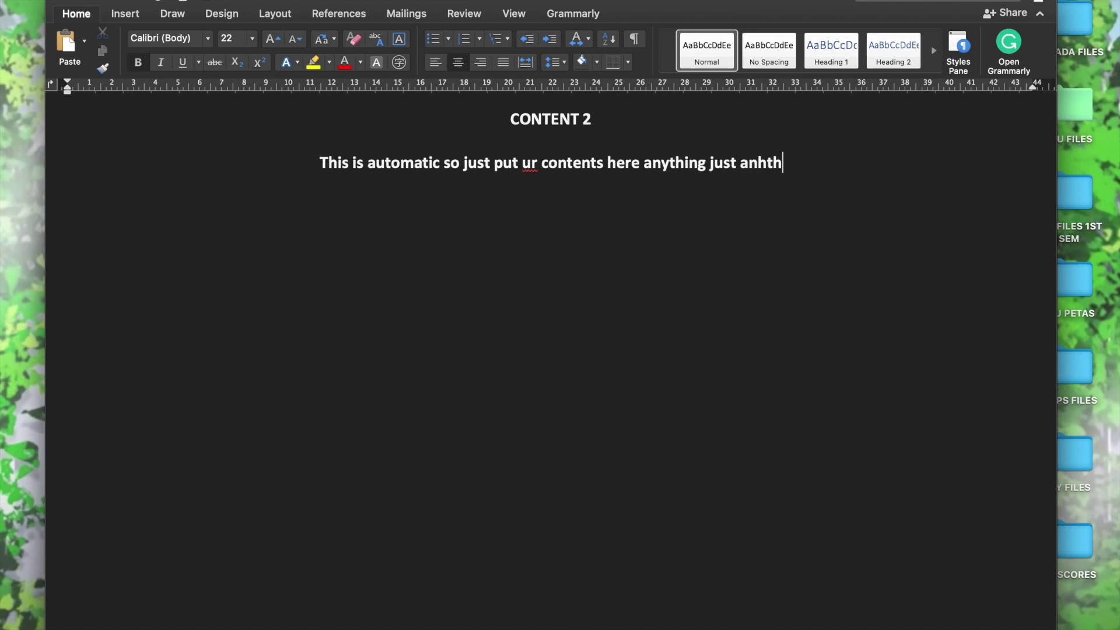
pyautogui.press('BackSpace')
pyautogui.moveTo(826, 150); pyautogui.dragTo(307, 170)
pyautogui.press('BackSpace')
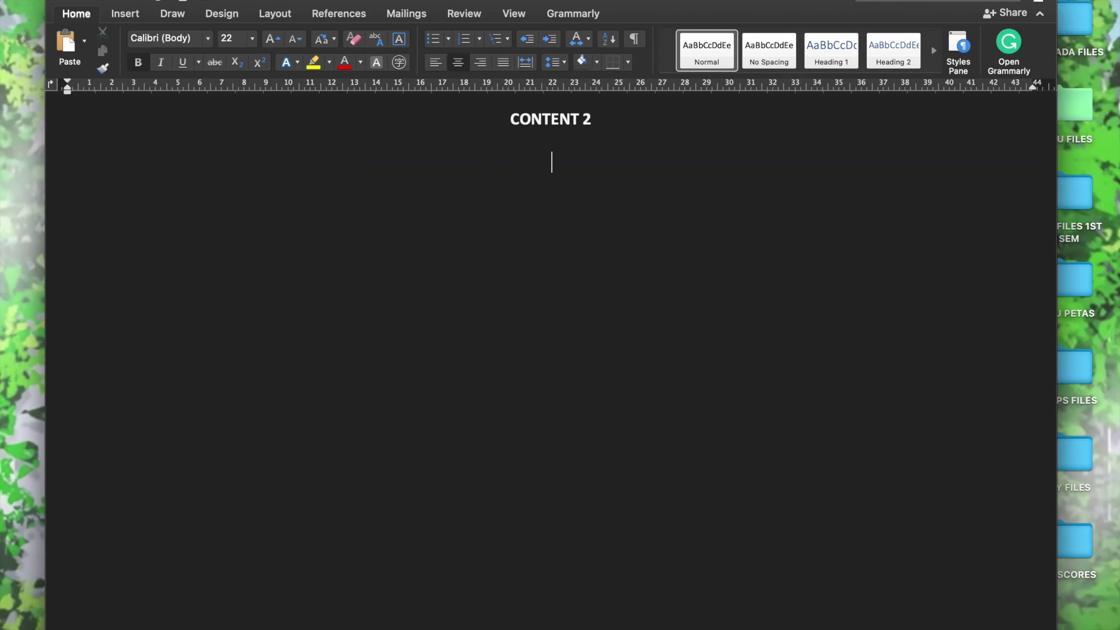
# Shift the document aside and open the WATASHI ANIME FILES folder, placing its window next to the page
pyautogui.moveTo(777, 1); pyautogui.dragTo(592, 2)
pyautogui.doubleClick(965, 99)
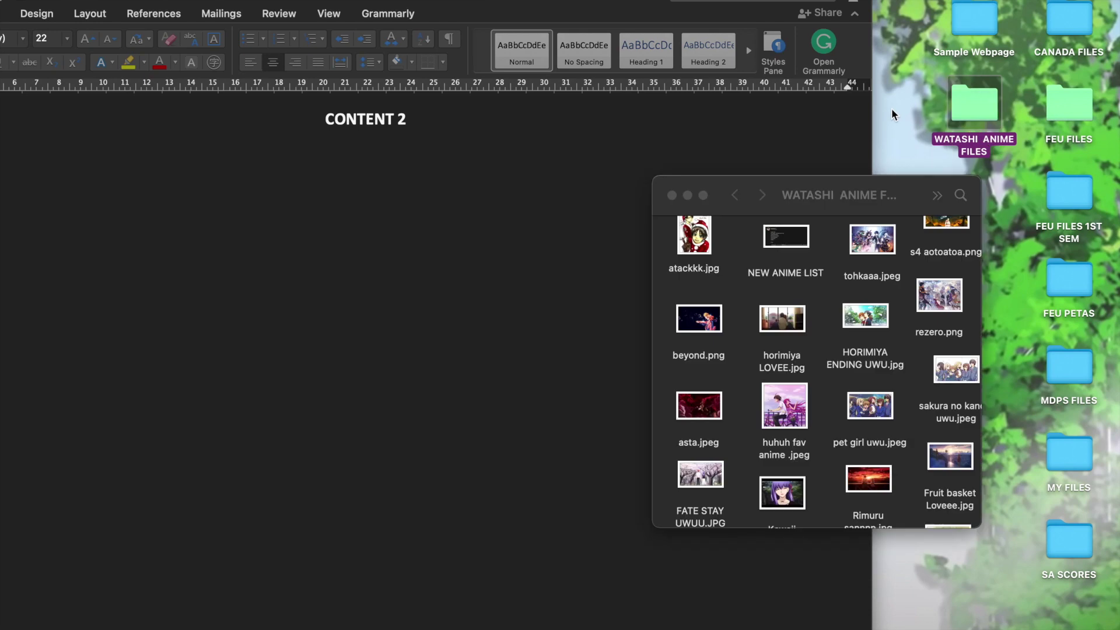
pyautogui.moveTo(840, 202); pyautogui.dragTo(921, 176)
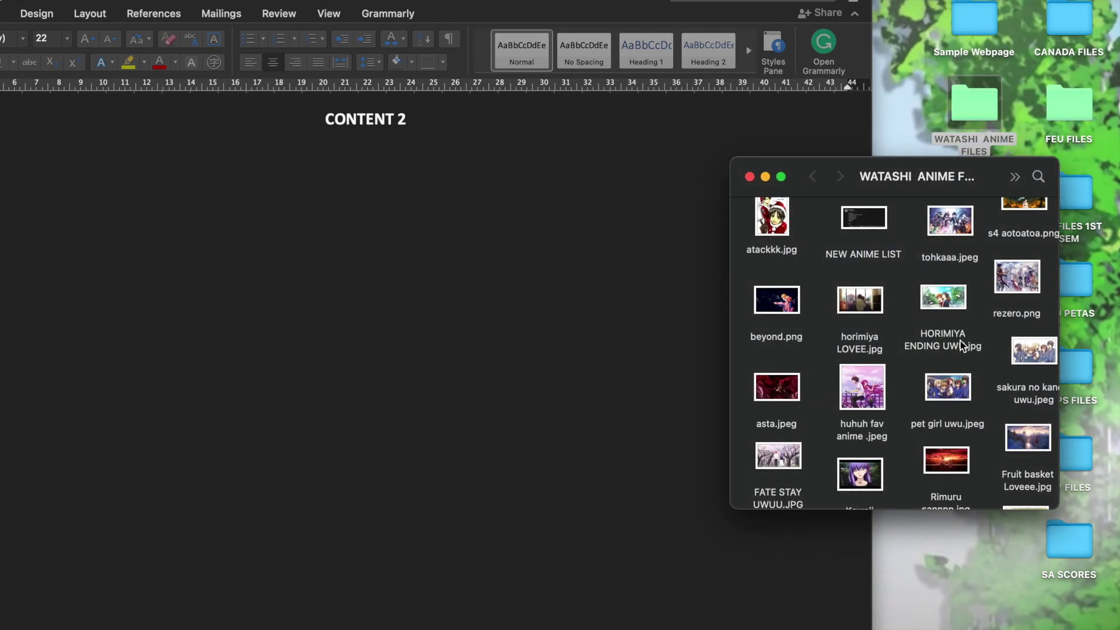
# Find chees boruto.jpg in the anime folder and insert it below the CONTENT 2 title
pyautogui.scroll(-5, 933, 338)
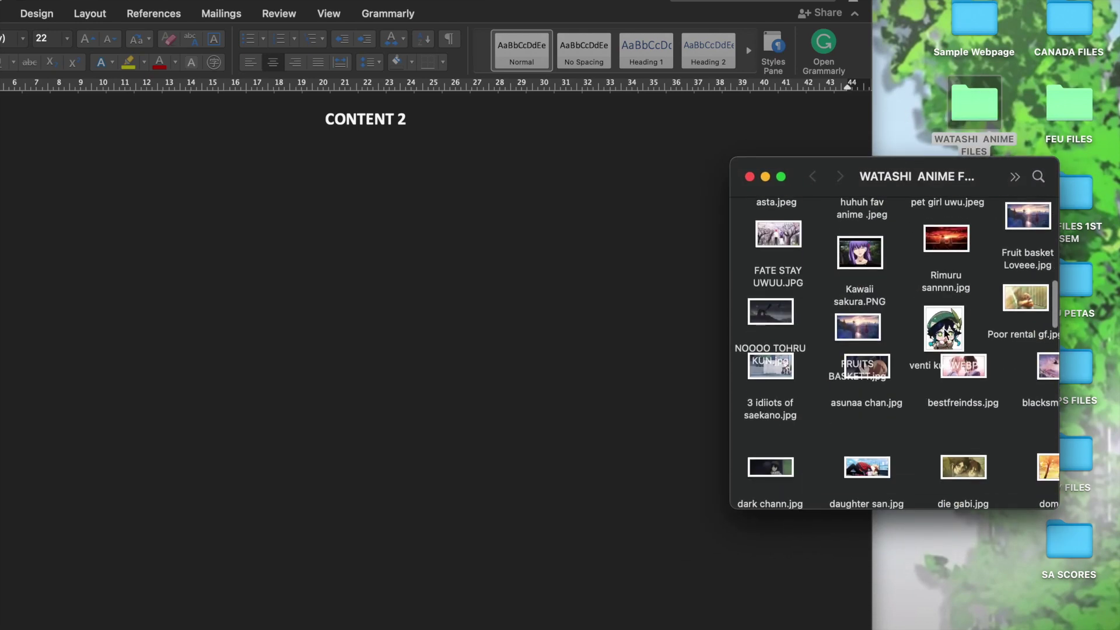
pyautogui.scroll(-5, 991, 321)
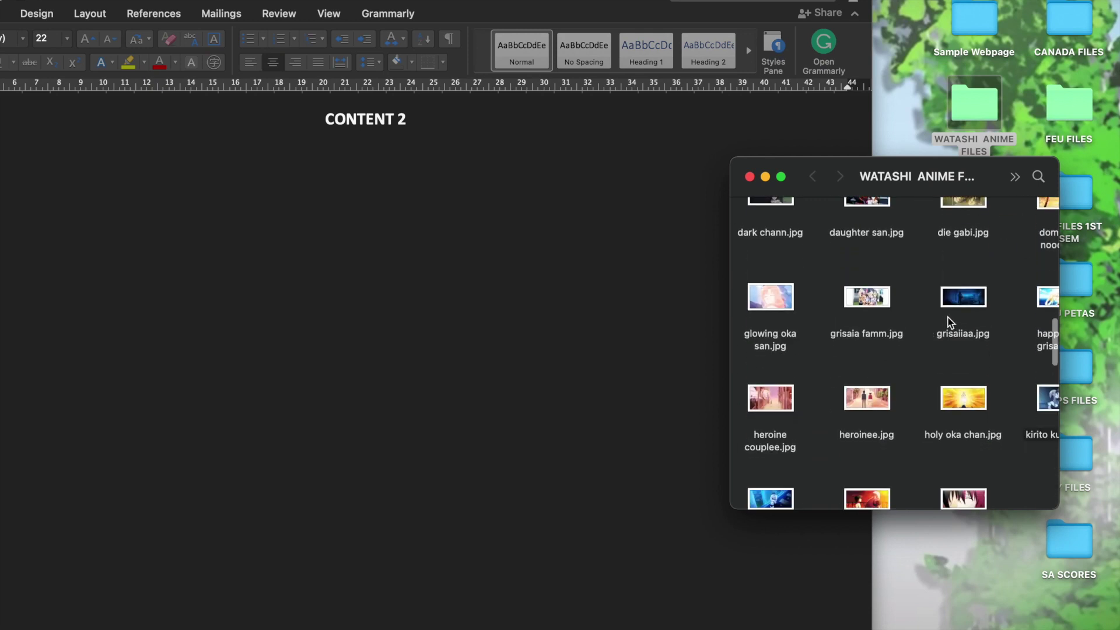
pyautogui.scroll(3, 954, 325)
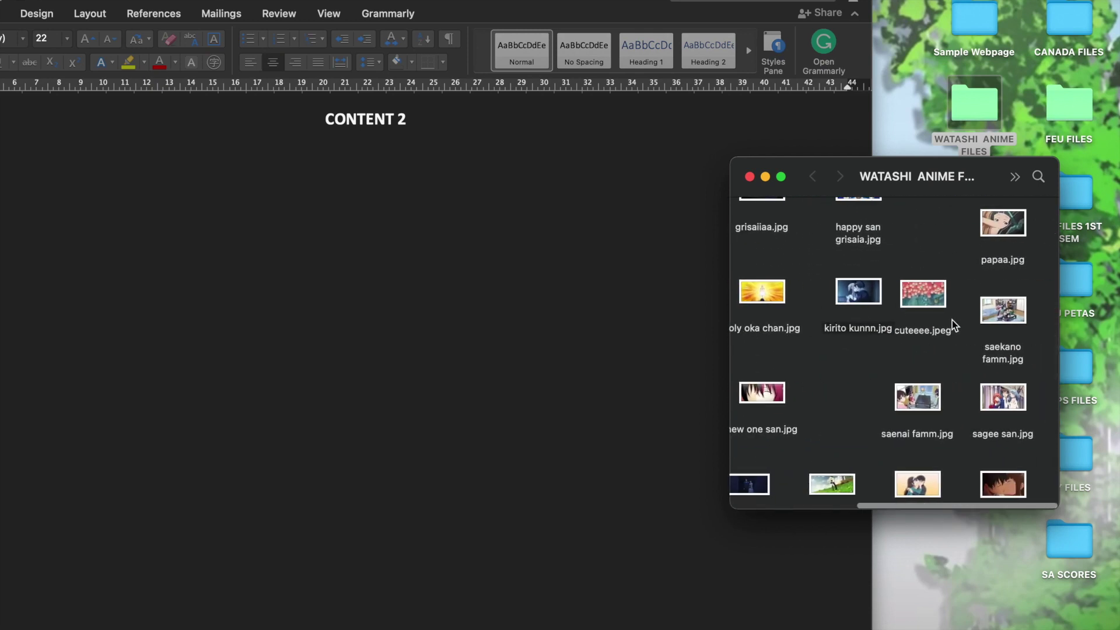
pyautogui.scroll(-5, 954, 325)
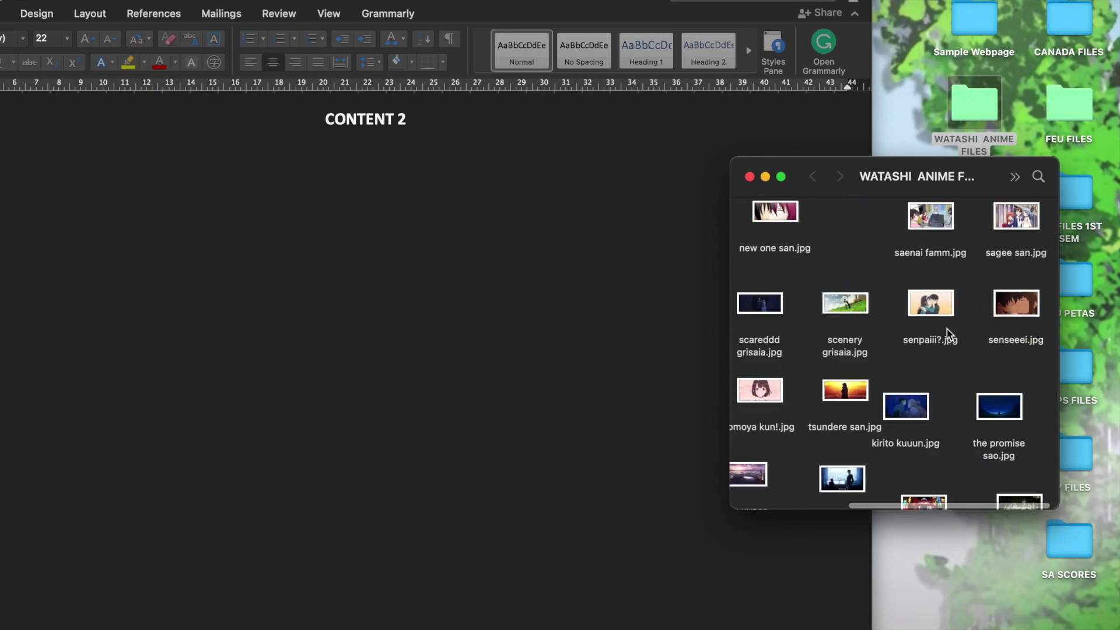
pyautogui.scroll(-5, 949, 333)
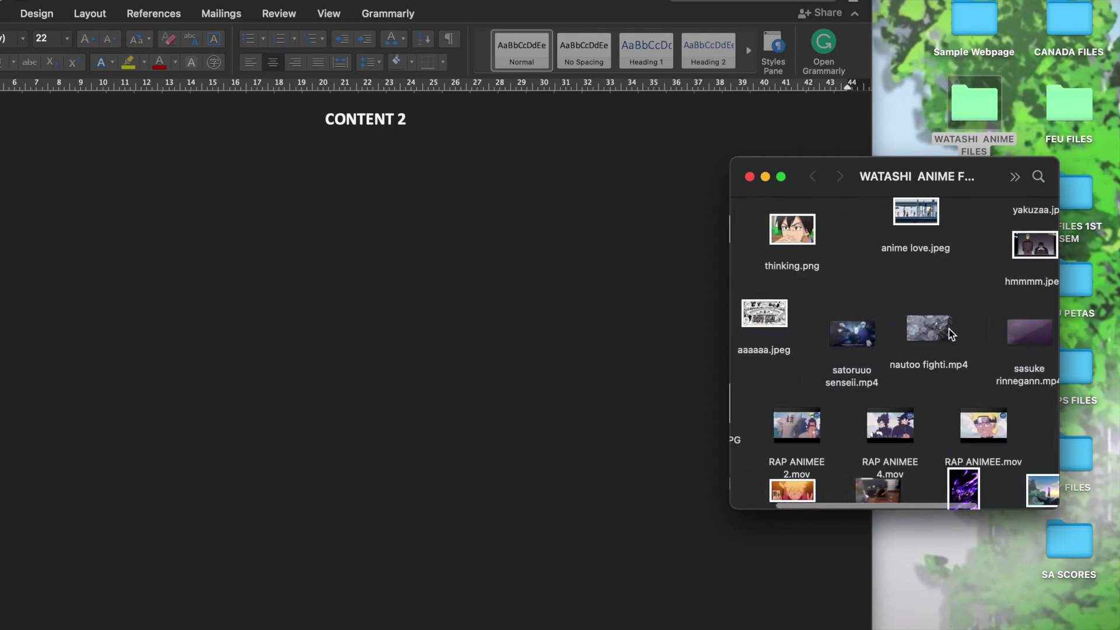
pyautogui.hscroll(-2, 950, 354)
pyautogui.moveTo(841, 443); pyautogui.dragTo(402, 277)
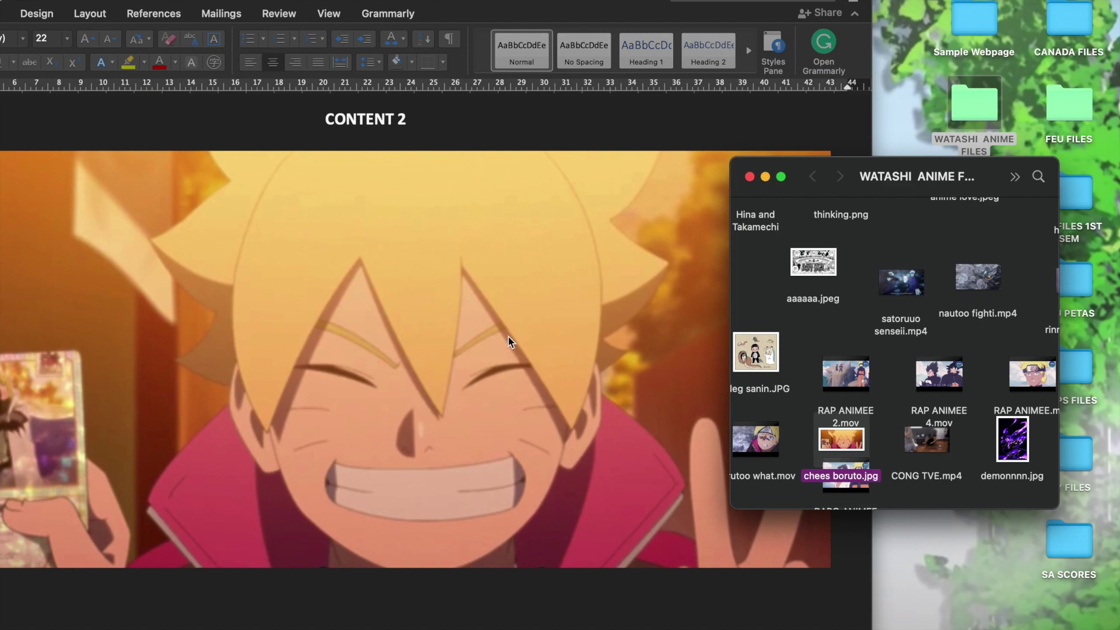
# Add the caption "BORUTOOO CHEESEEE BURGERR HEAD!" below the Boruto image
pyautogui.click(422, 582)
pyautogui.scroll(-1, 467, 581)
pyautogui.click(443, 600)
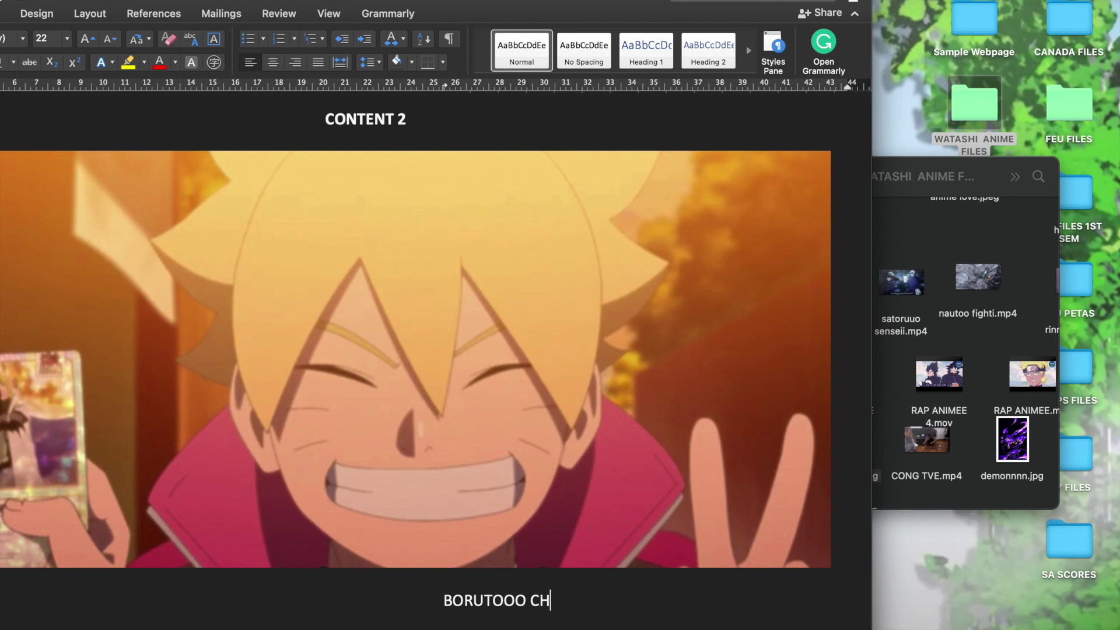
pyautogui.write('BORUTOOO CHEESEEE BUER')
pyautogui.press('BackSpace')
pyautogui.press('BackSpace')
pyautogui.write('RGERR HEAD')
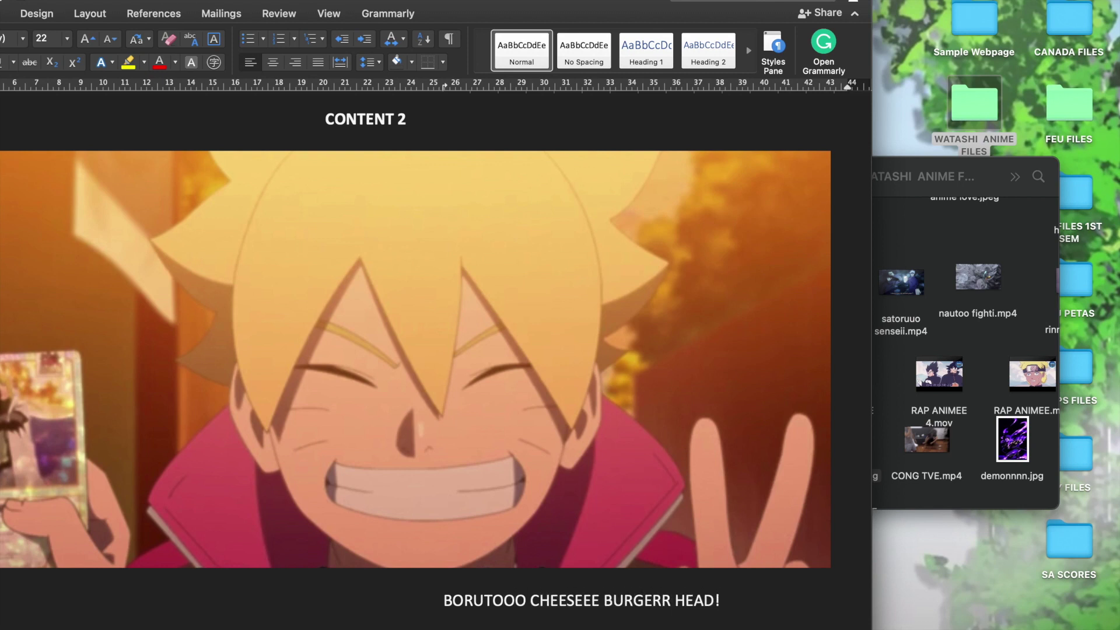
pyautogui.write('!')
# Insert the gooddd.JPG from the anime folder below the Boruto caption, and minimize the folder window
pyautogui.scroll(-3, 449, 604)
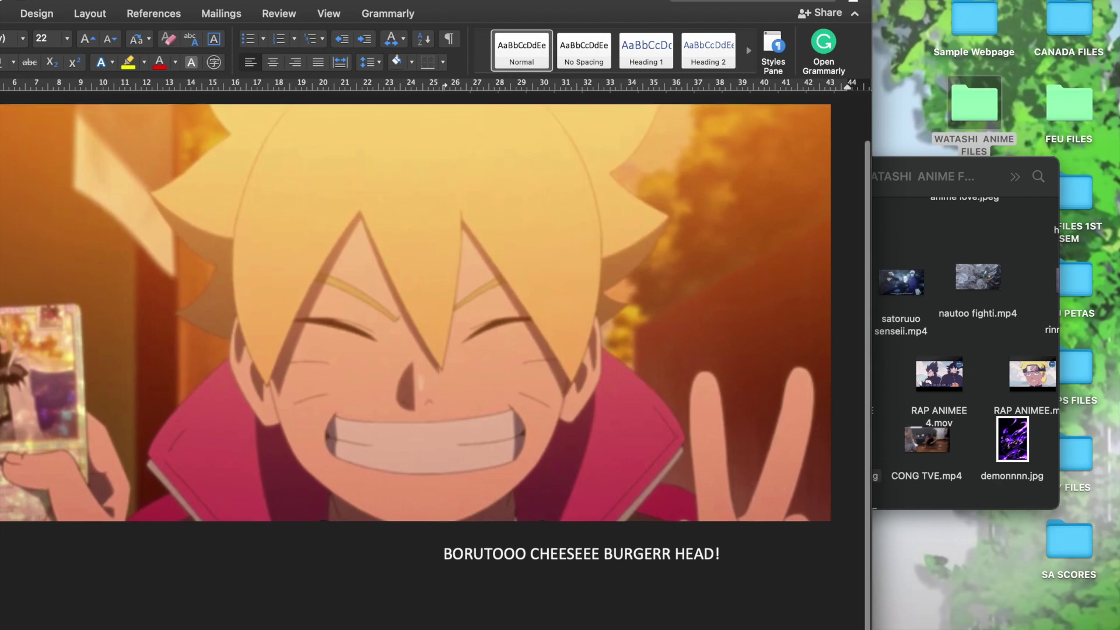
pyautogui.click(961, 355)
pyautogui.scroll(-5, 961, 355)
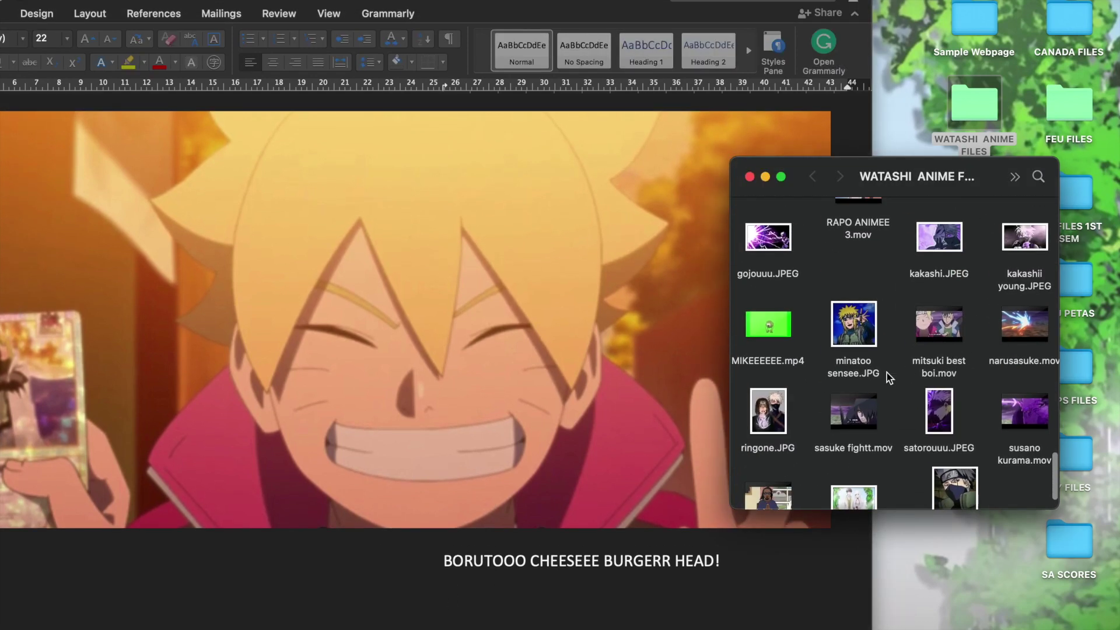
pyautogui.scroll(-3, 891, 374)
pyautogui.scroll(4, 945, 408)
pyautogui.hscroll(1, 994, 446)
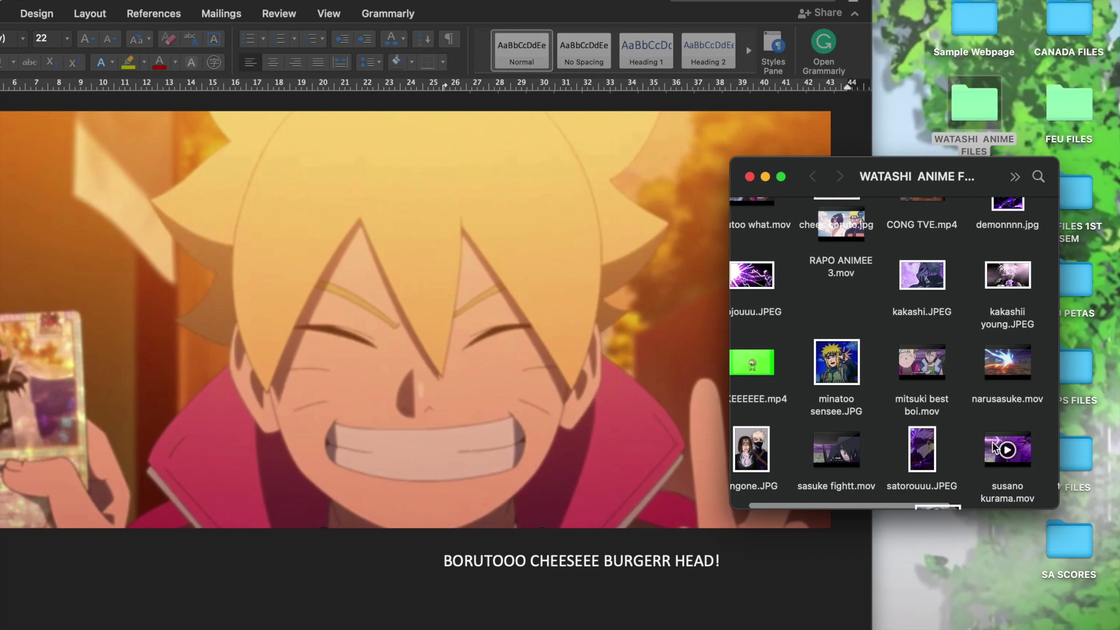
pyautogui.hscroll(5, 993, 448)
pyautogui.click(926, 442)
pyautogui.moveTo(927, 442); pyautogui.dragTo(537, 580)
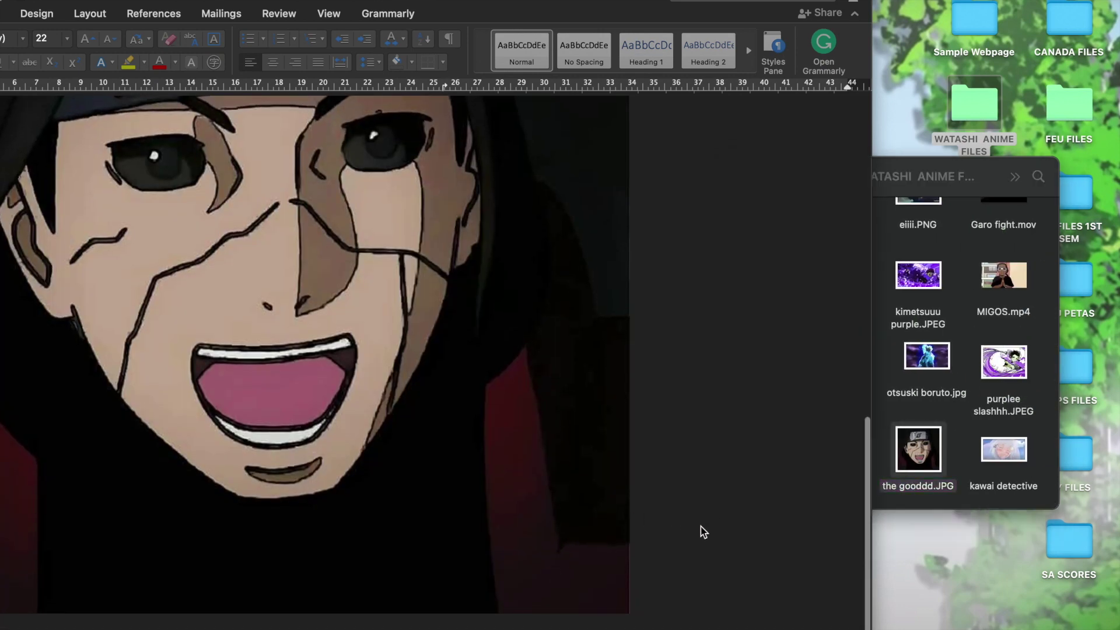
pyautogui.scroll(-2, 315, 350)
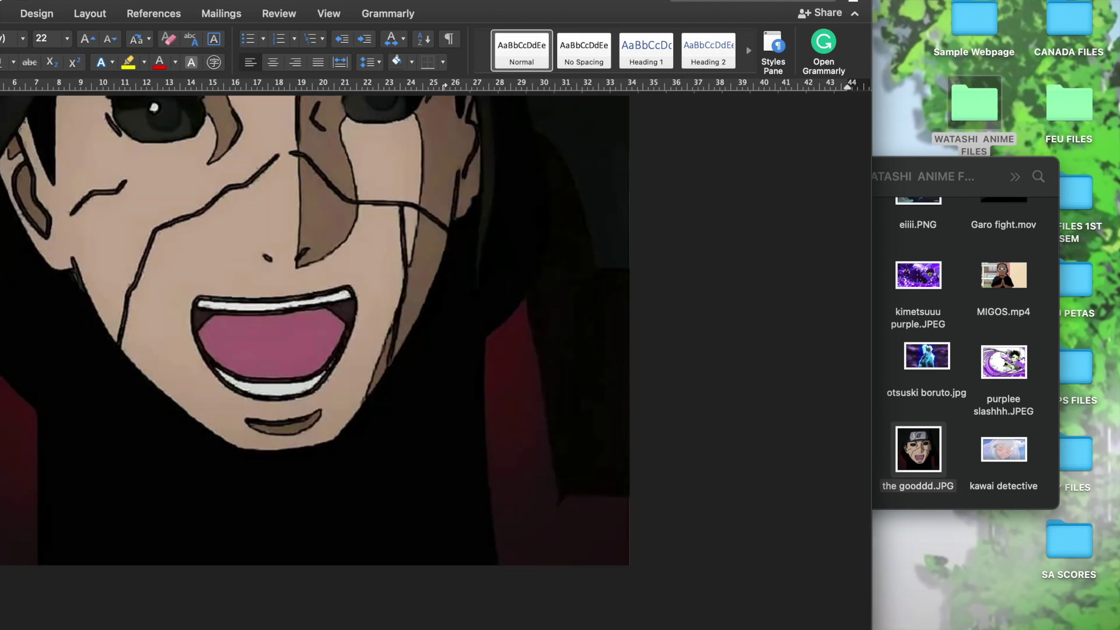
pyautogui.scroll(-1, 466, 595)
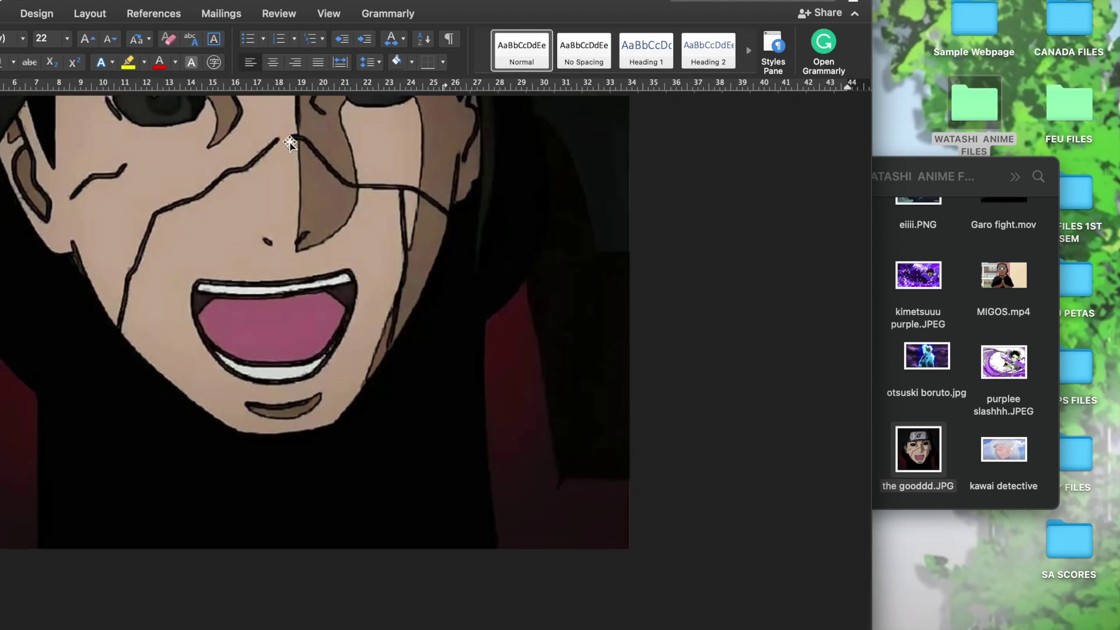
pyautogui.click(902, 247)
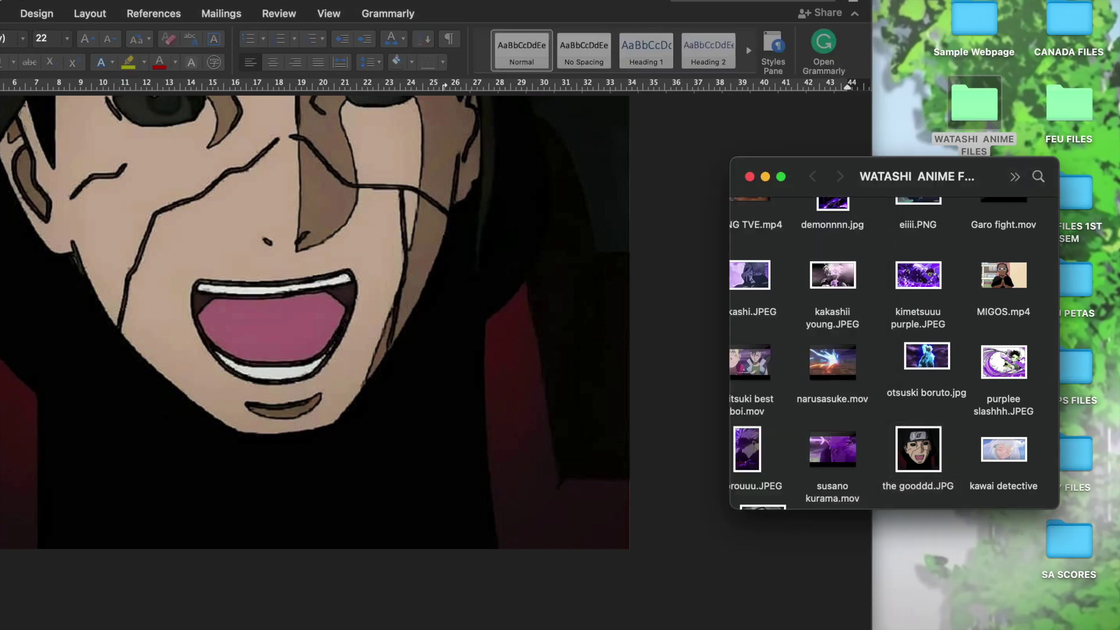
pyautogui.click(765, 177)
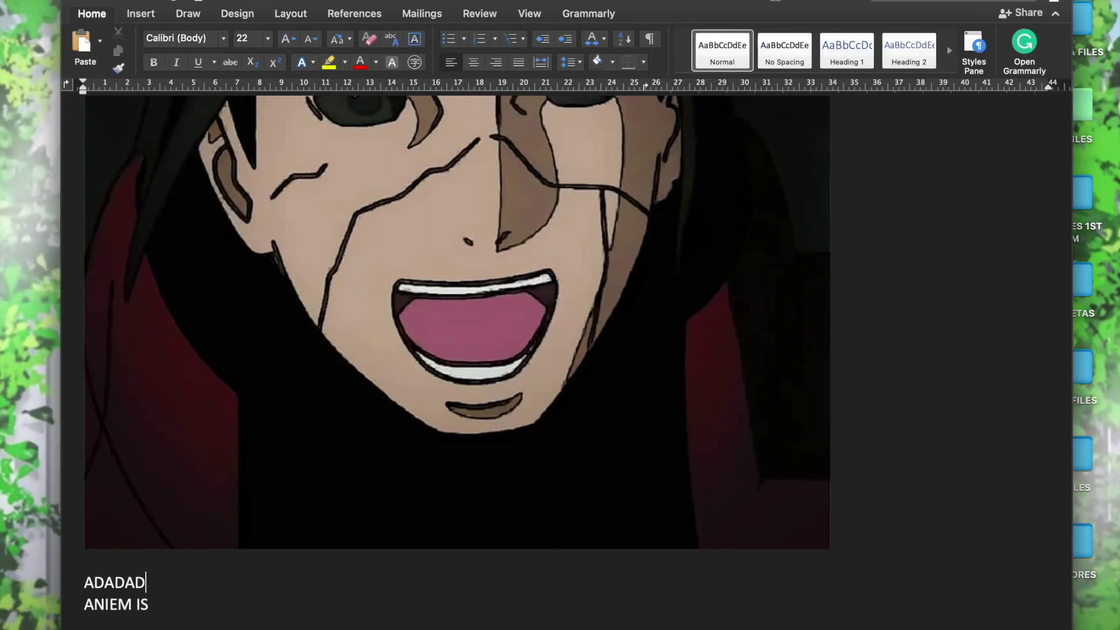
# Replace the stray text below the second image with the centered caption "ANIME IS ALSO VERY EXCITING AND INTENSE"
pyautogui.moveTo(151, 610); pyautogui.dragTo(56, 583)
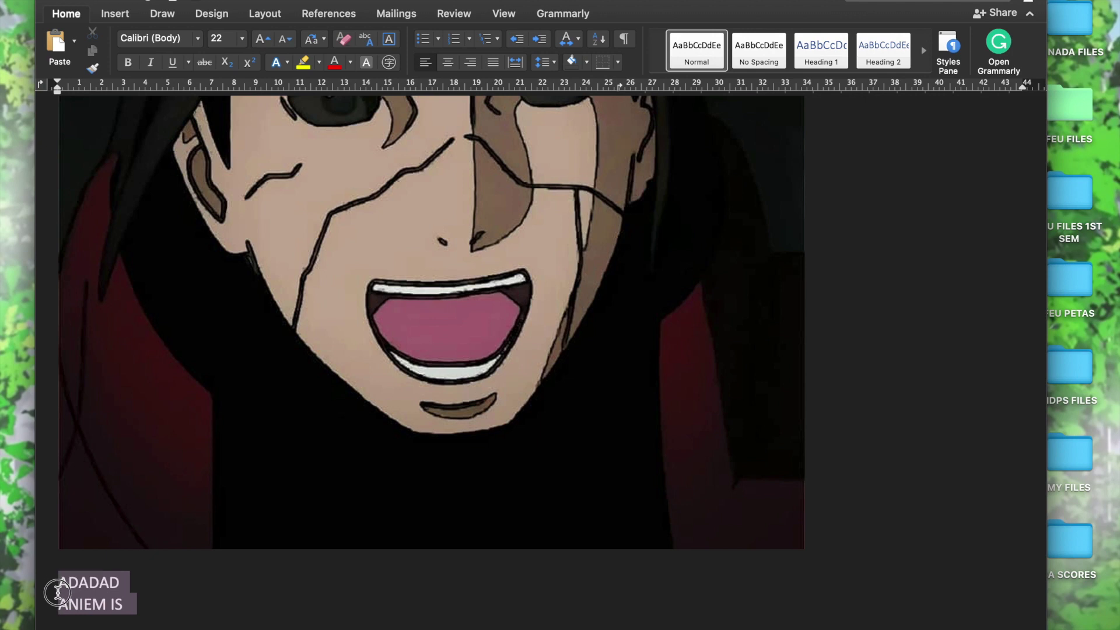
pyautogui.write('A')
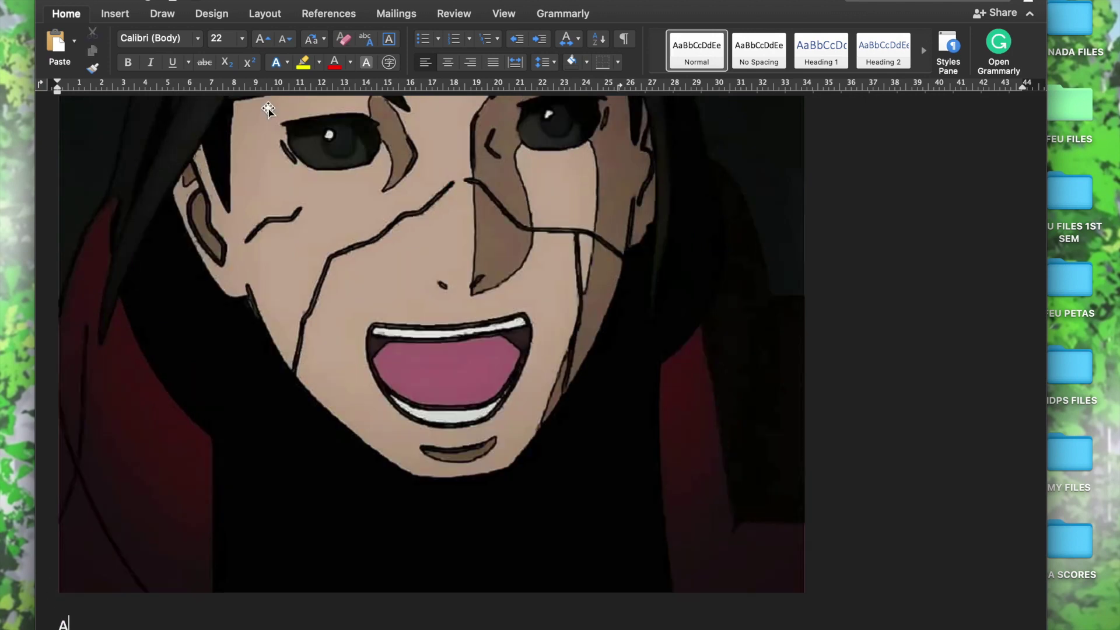
pyautogui.click(448, 62)
pyautogui.write('NIME IS ALSO VERY EXCITING AND INTENSE')
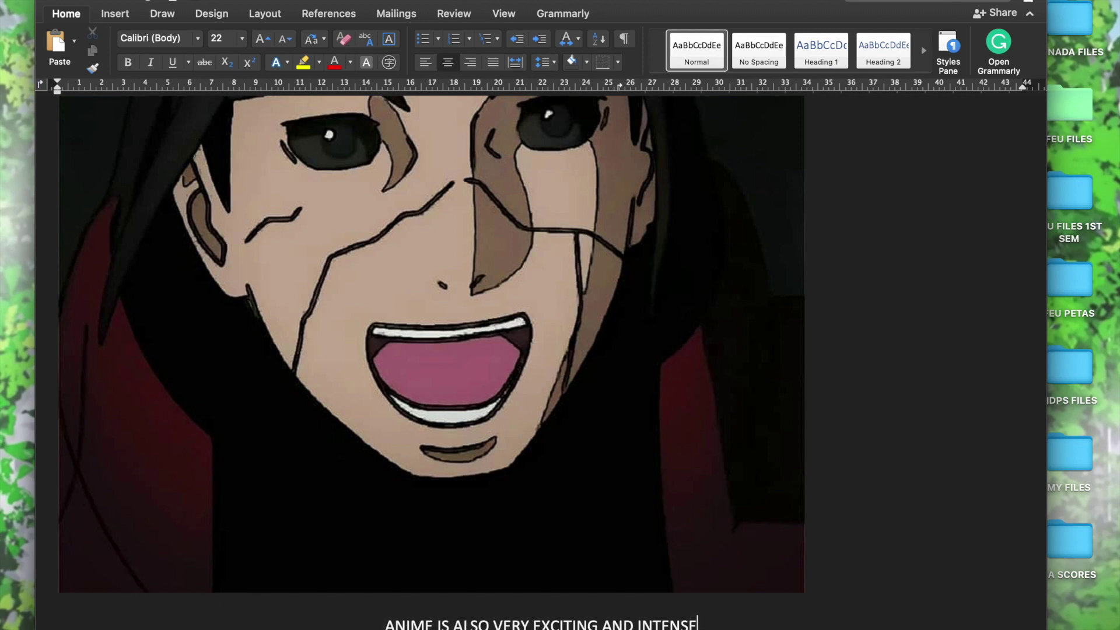
# Add the line "Now save this also" below the second caption, then delete it
pyautogui.scroll(-2, 432, 361)
pyautogui.write('save this also')
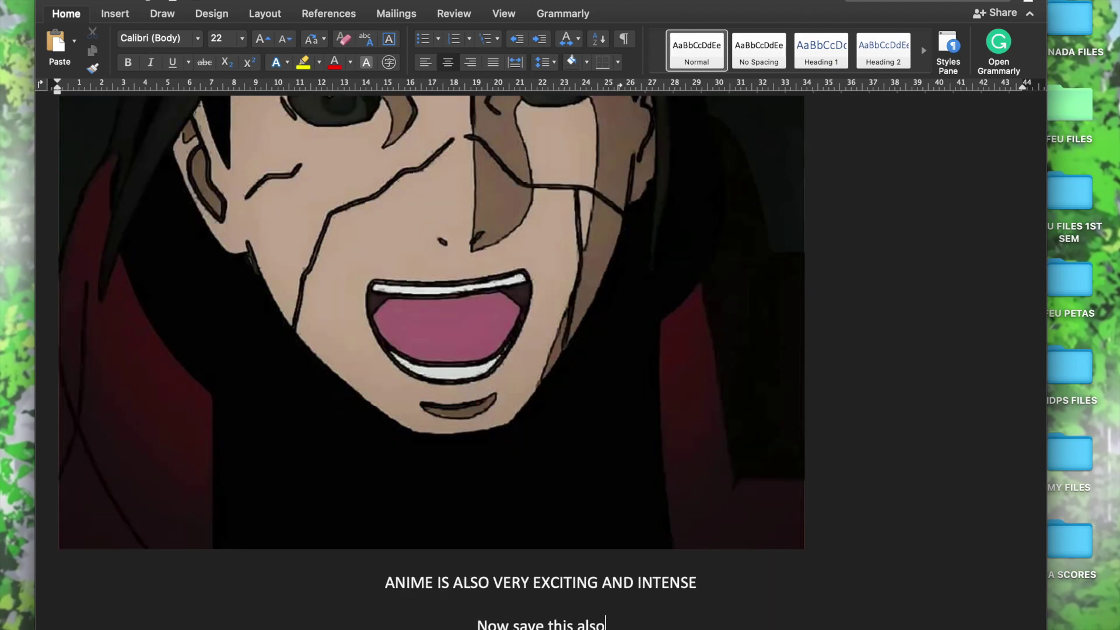
pyautogui.moveTo(512, 625); pyautogui.dragTo(476, 625)
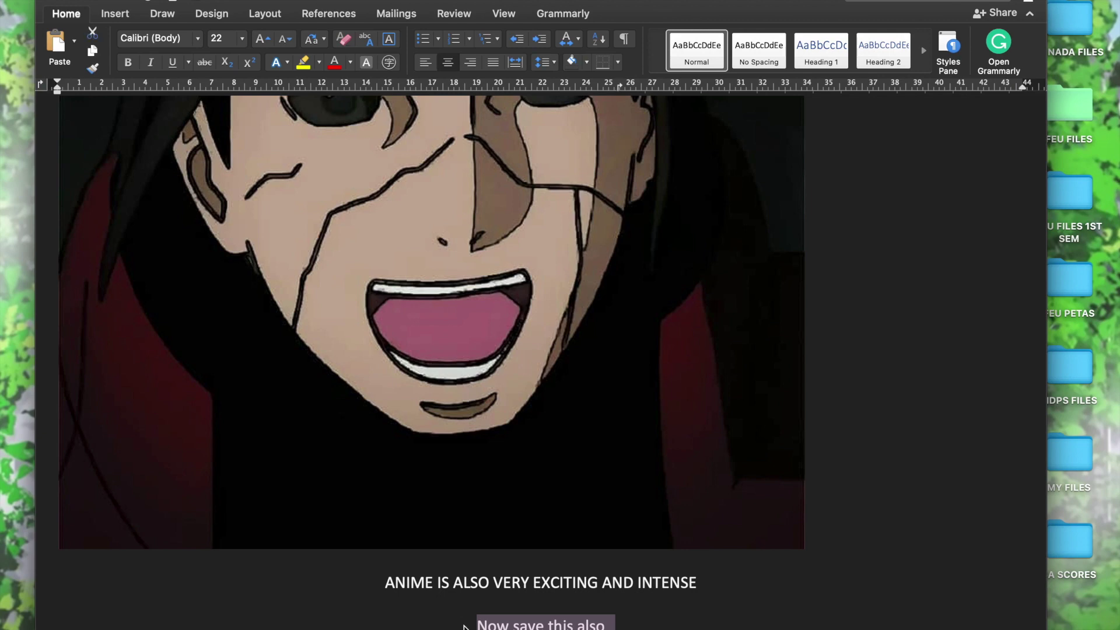
pyautogui.press('BackSpace')
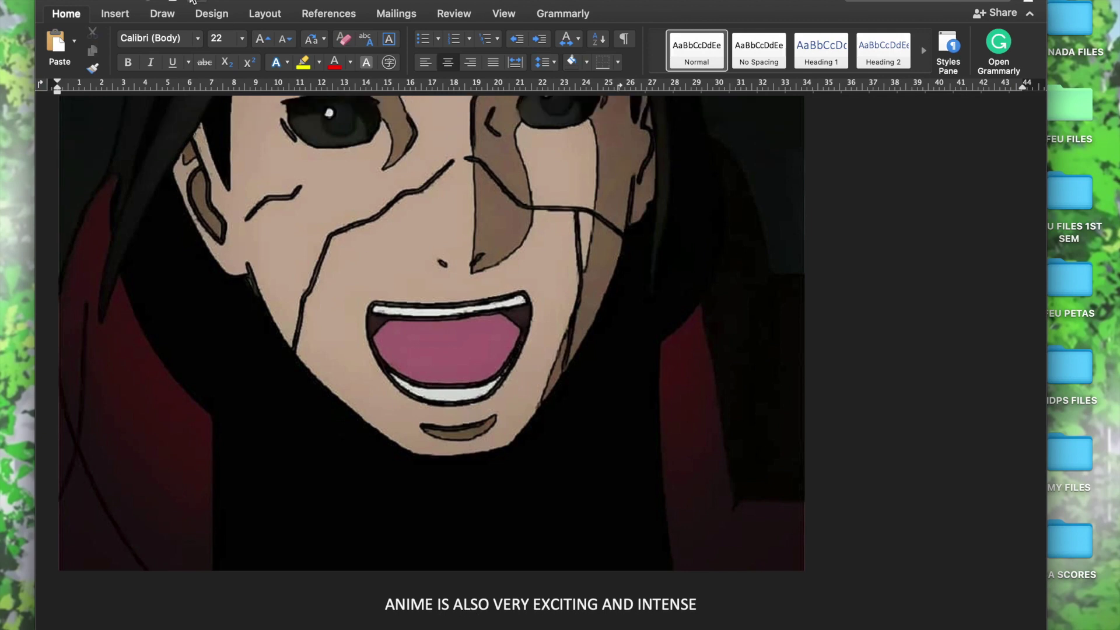
# Save the document as CONTENT 2 in the Sample Webpage folder in Web Page (.htm) format
pyautogui.click(191, 1)
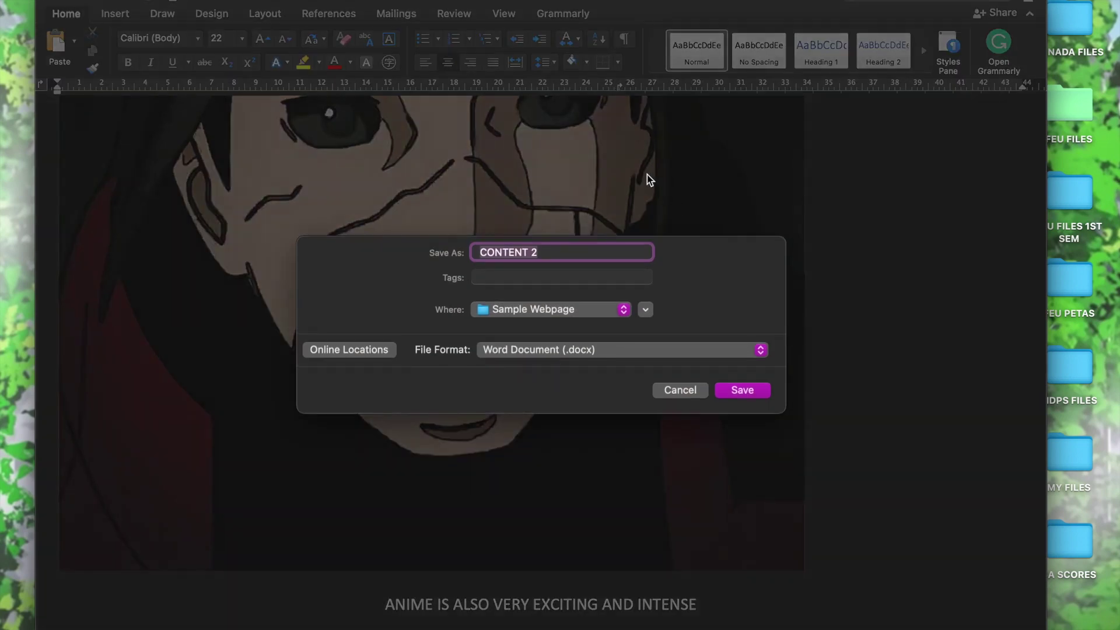
pyautogui.click(622, 353)
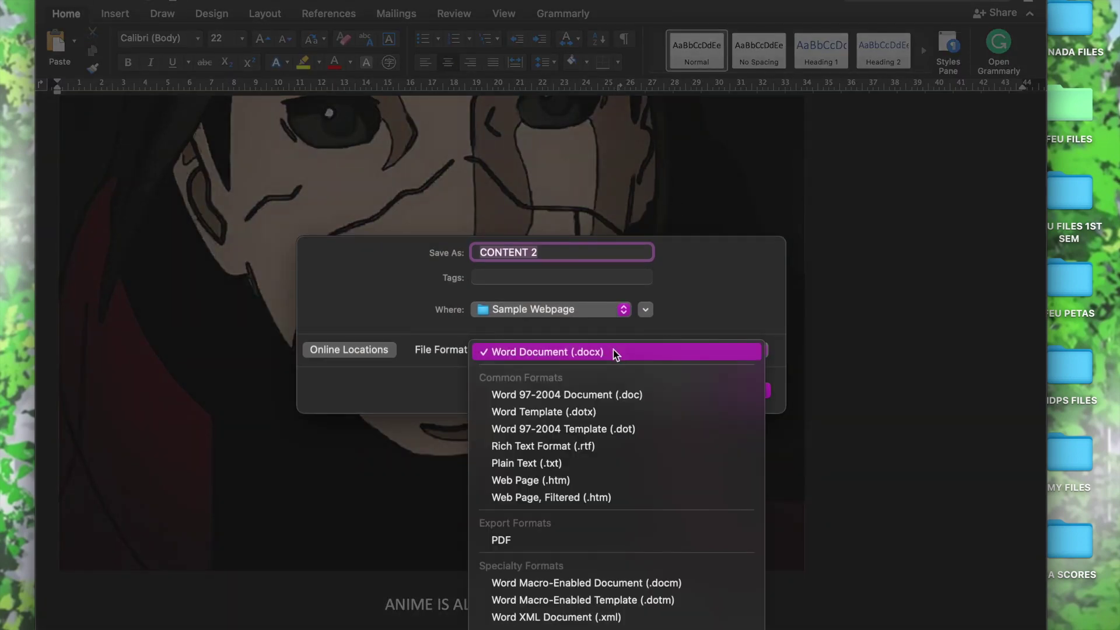
pyautogui.click(566, 480)
pyautogui.click(733, 393)
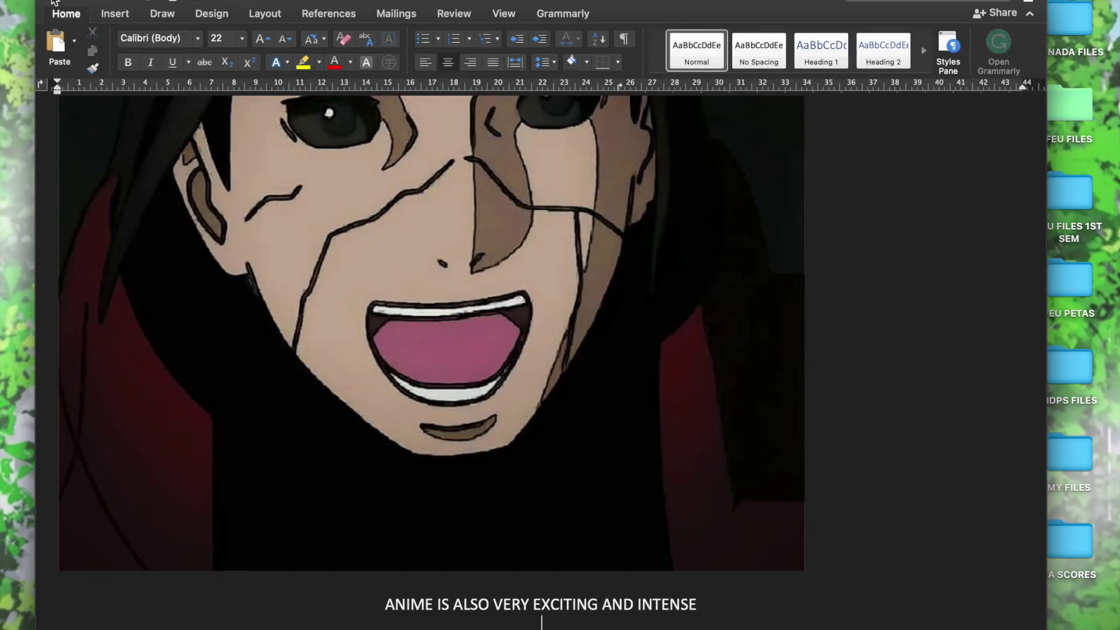
# Close the CONTENT 2 document, restore the minimized homepage and delete its Content 3 line
pyautogui.press('super+q')
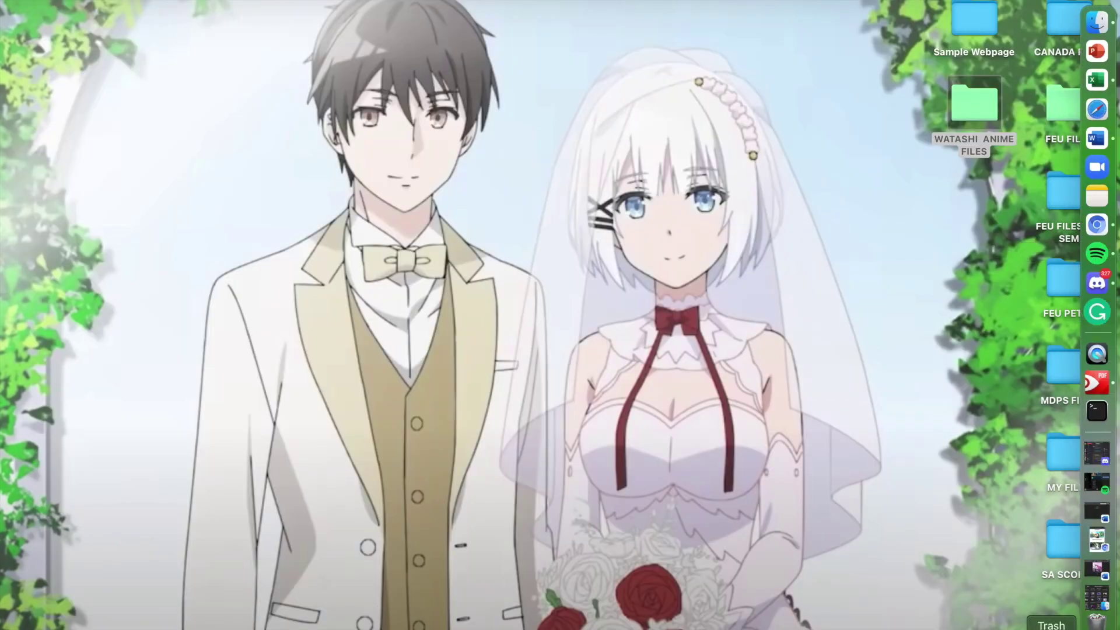
pyautogui.click(1109, 574)
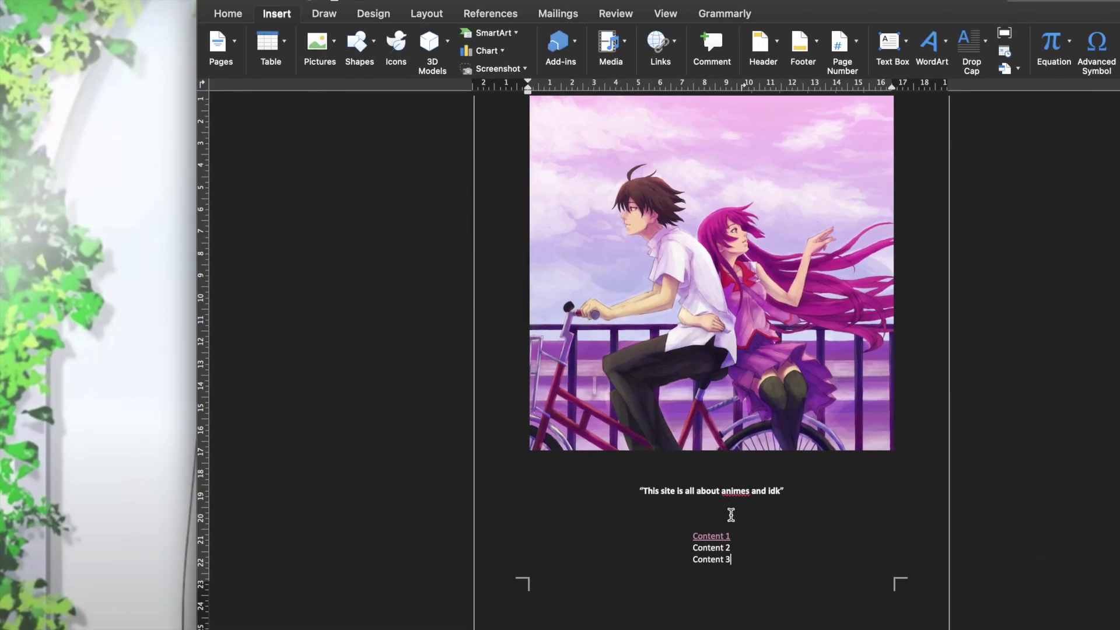
pyautogui.moveTo(734, 563); pyautogui.dragTo(692, 571)
pyautogui.press('BackSpace')
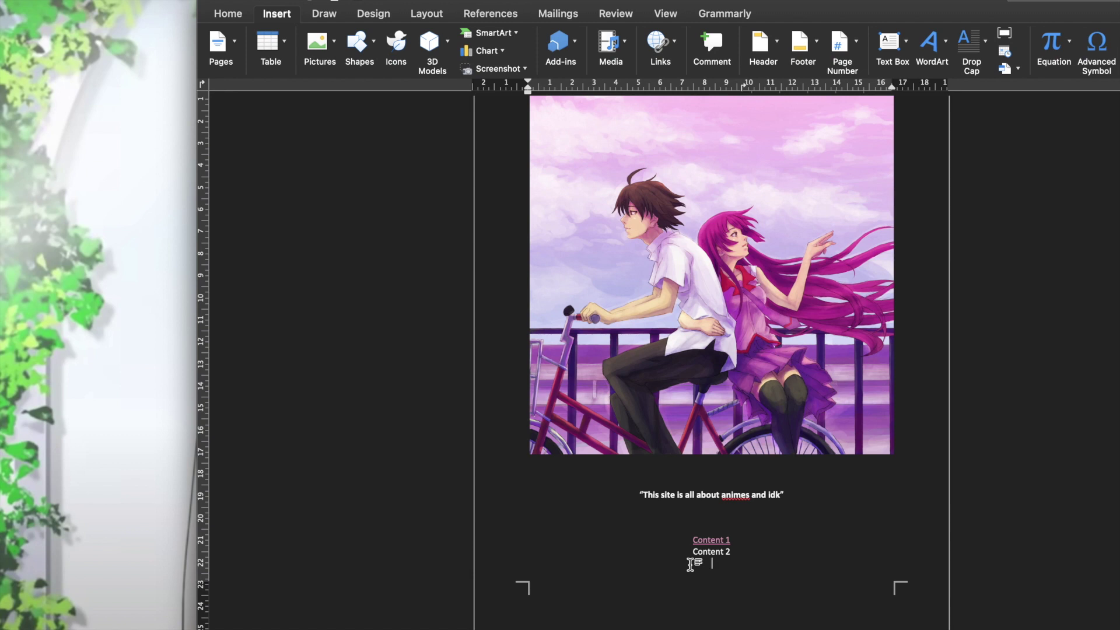
# Add the note "Ill be removing content 3" below the content list, then delete it
pyautogui.write('Ill be removing content 3 so')
pyautogui.press('BackSpace')
pyautogui.press('BackSpace')
pyautogui.press('BackSpace')
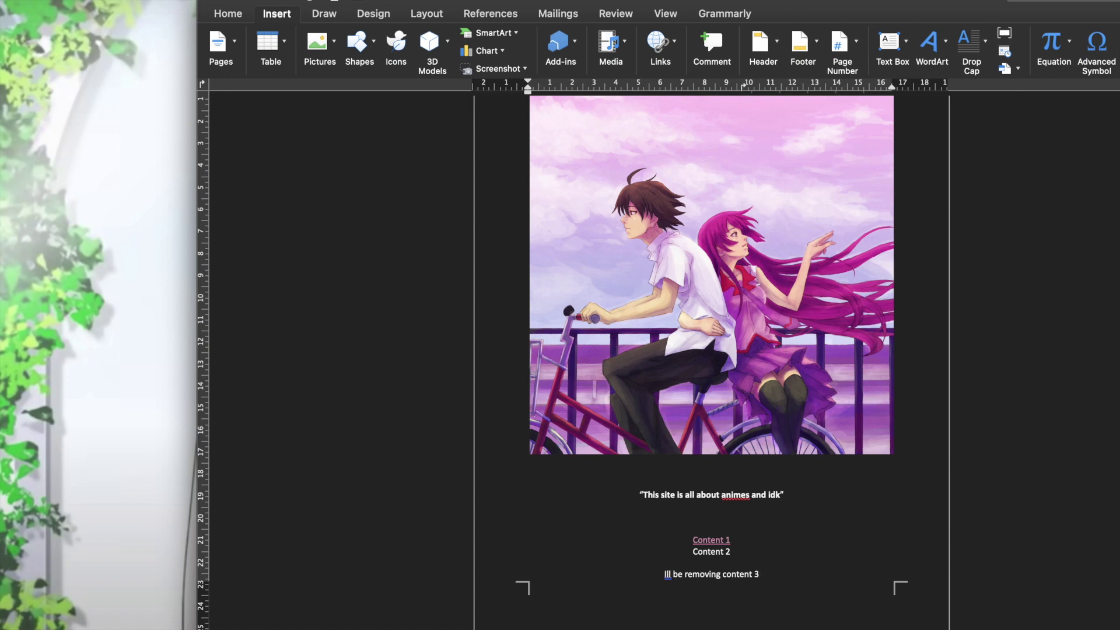
pyautogui.press('BackSpace')
pyautogui.press('BackSpace')
pyautogui.press('BackSpace')
pyautogui.press('BackSpace')
pyautogui.press('BackSpace')
pyautogui.press('BackSpace')
pyautogui.press('BackSpace')
pyautogui.press('BackSpace')
# Add the note "To create more just repeat on how to create content 1" below the content list, then delete it
pyautogui.write('t')
pyautogui.write('o create more just repa')
pyautogui.write('ate t')
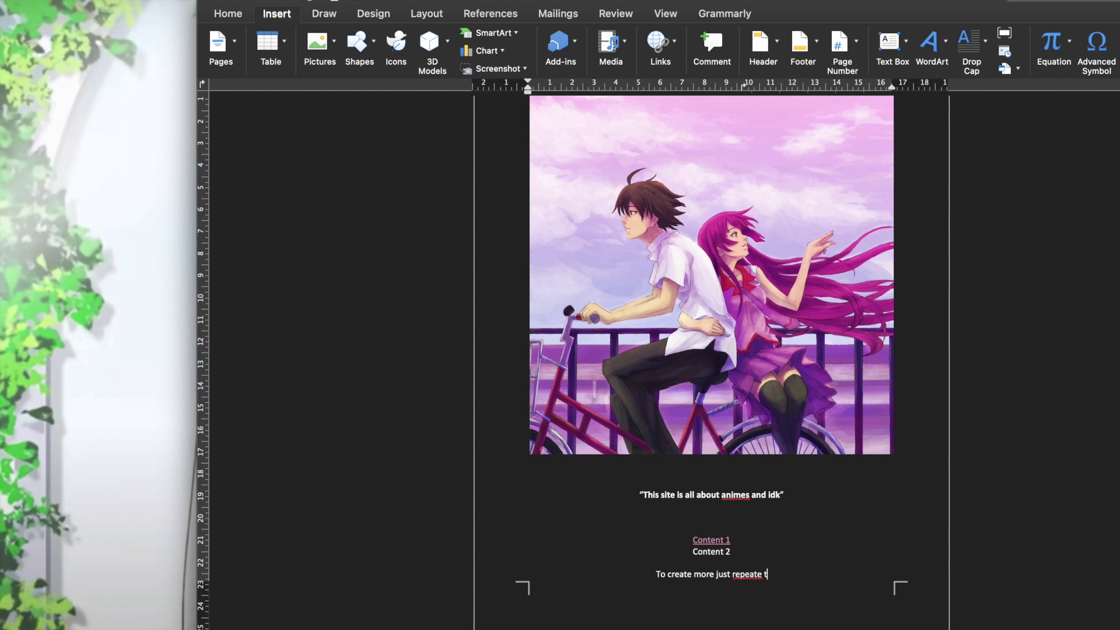
pyautogui.press('BackSpace')
pyautogui.press('BackSpace')
pyautogui.press('BackSpace')
pyautogui.write('on how to cre')
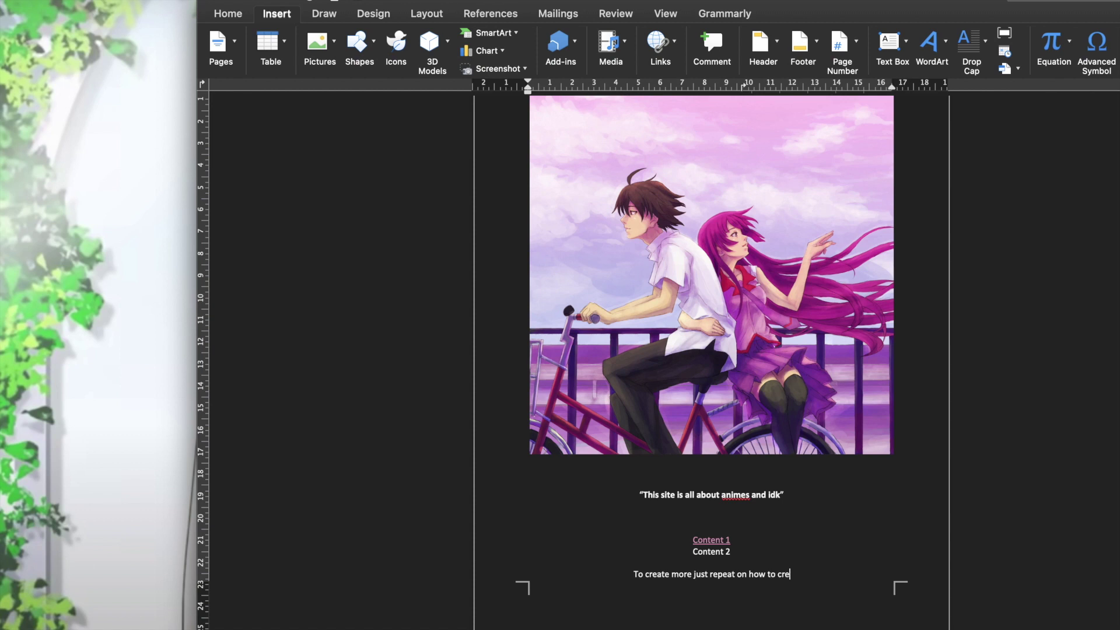
pyautogui.write('ate content 1')
pyautogui.press('BackSpace')
pyautogui.press('BackSpace')
pyautogui.press('BackSpace')
pyautogui.press('BackSpace')
pyautogui.press('BackSpace')
pyautogui.press('BackSpace')
pyautogui.press('BackSpace')
pyautogui.press('BackSpace')
pyautogui.press('BackSpace')
pyautogui.press('BackSpace')
pyautogui.press('BackSpace')
pyautogui.press('BackSpace')
pyautogui.press('BackSpace')
pyautogui.press('BackSpace')
pyautogui.press('BackSpace')
pyautogui.press('BackSpace')
pyautogui.press('BackSpace')
pyautogui.press('BackSpace')
pyautogui.press('BackSpace')
pyautogui.press('BackSpace')
pyautogui.press('BackSpace')
pyautogui.press('BackSpace')
pyautogui.press('BackSpace')
pyautogui.press('BackSpace')
pyautogui.press('BackSpace')
pyautogui.press('BackSpace')
pyautogui.press('BackSpace')
pyautogui.press('BackSpace')
pyautogui.press('BackSpace')
pyautogui.press('BackSpace')
pyautogui.press('BackSpace')
pyautogui.press('BackSpace')
pyautogui.press('BackSpace')
pyautogui.press('BackSpace')
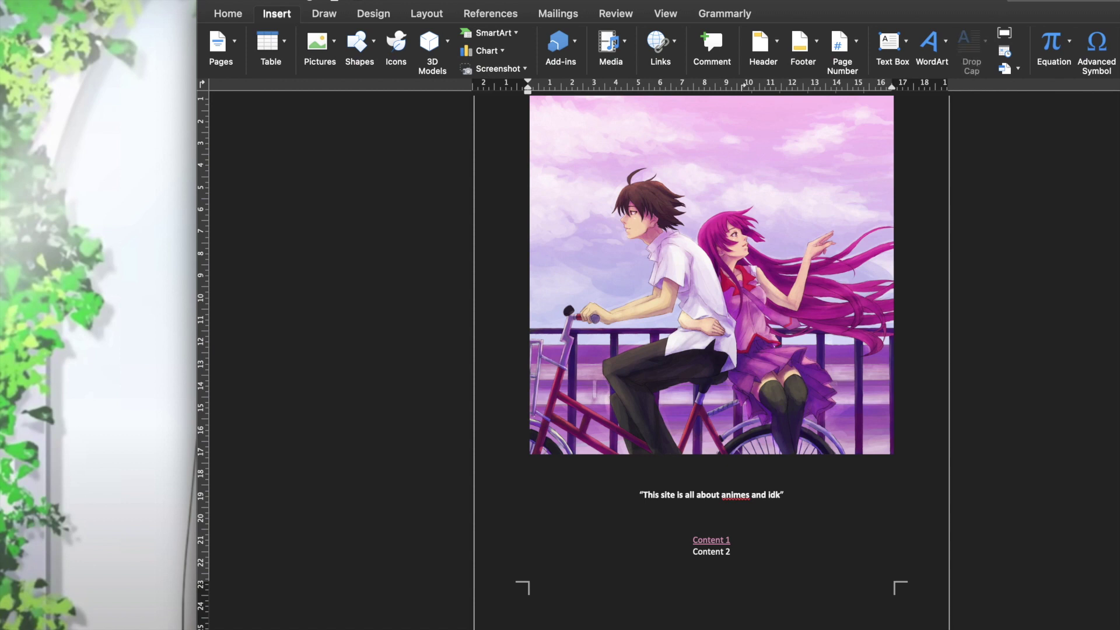
# Hyperlink the Content 2 line to CONTENT 2.html in the Sample Webpage folder
pyautogui.moveTo(734, 551); pyautogui.dragTo(692, 551)
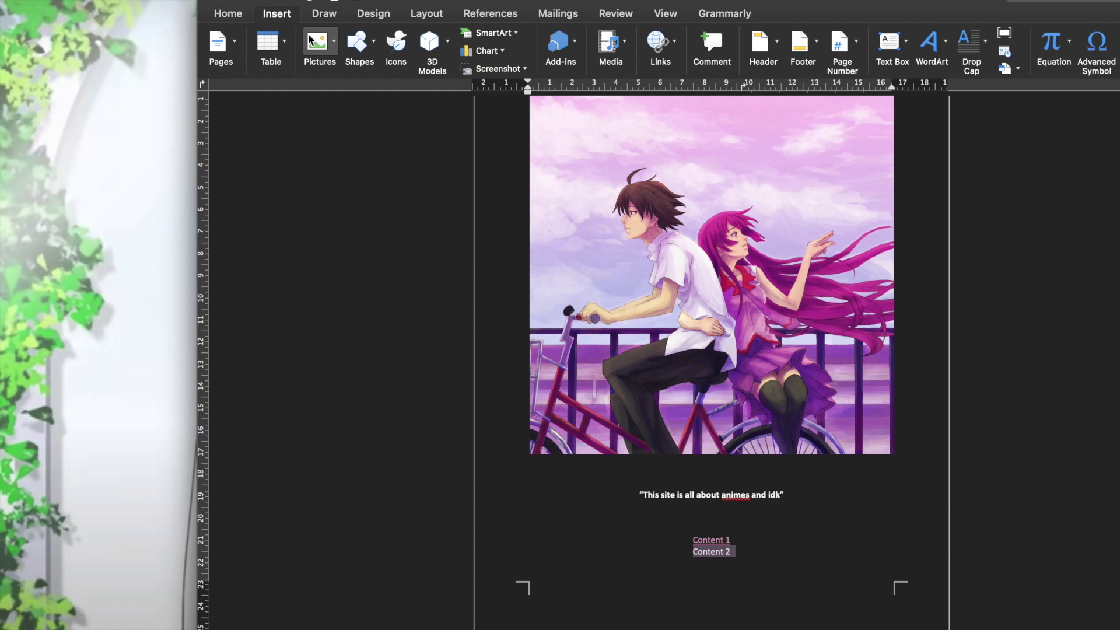
pyautogui.click(657, 44)
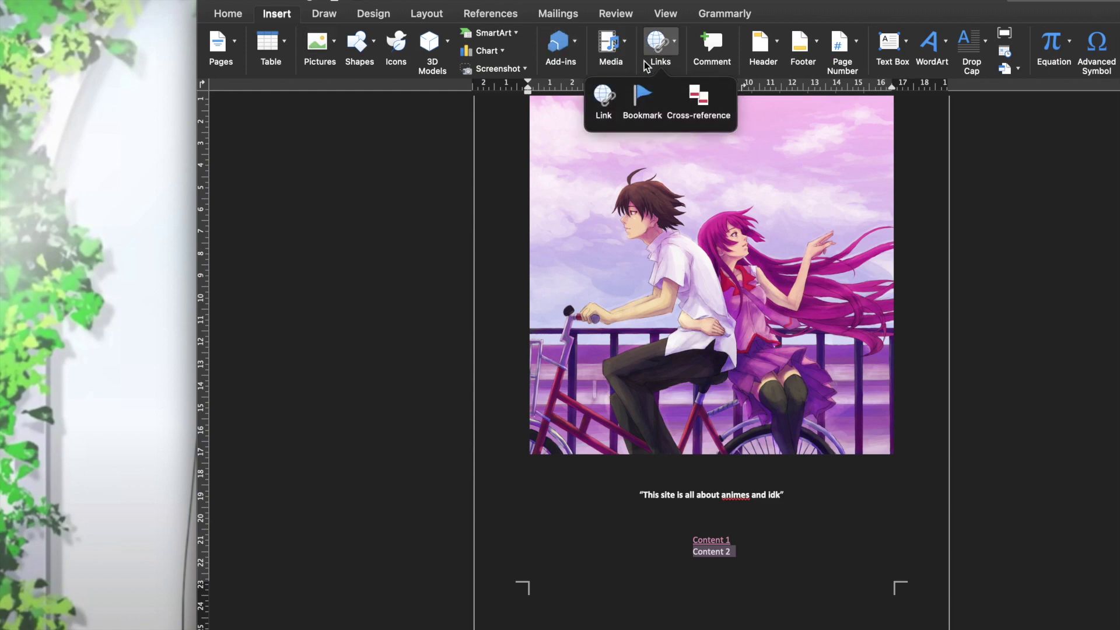
pyautogui.click(612, 95)
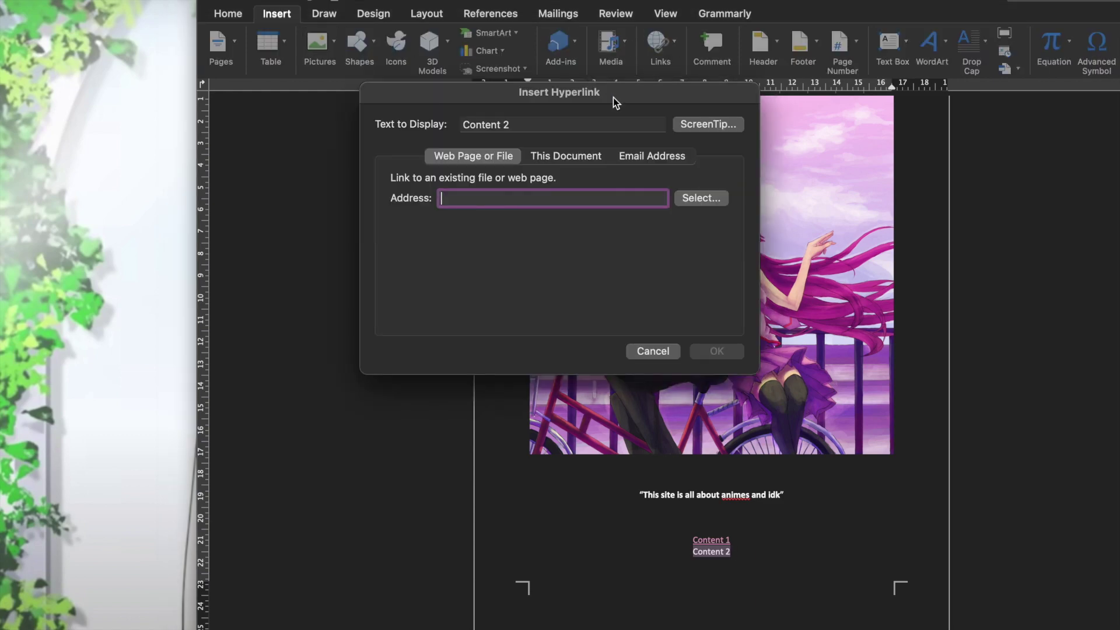
pyautogui.click(688, 200)
pyautogui.click(792, 183)
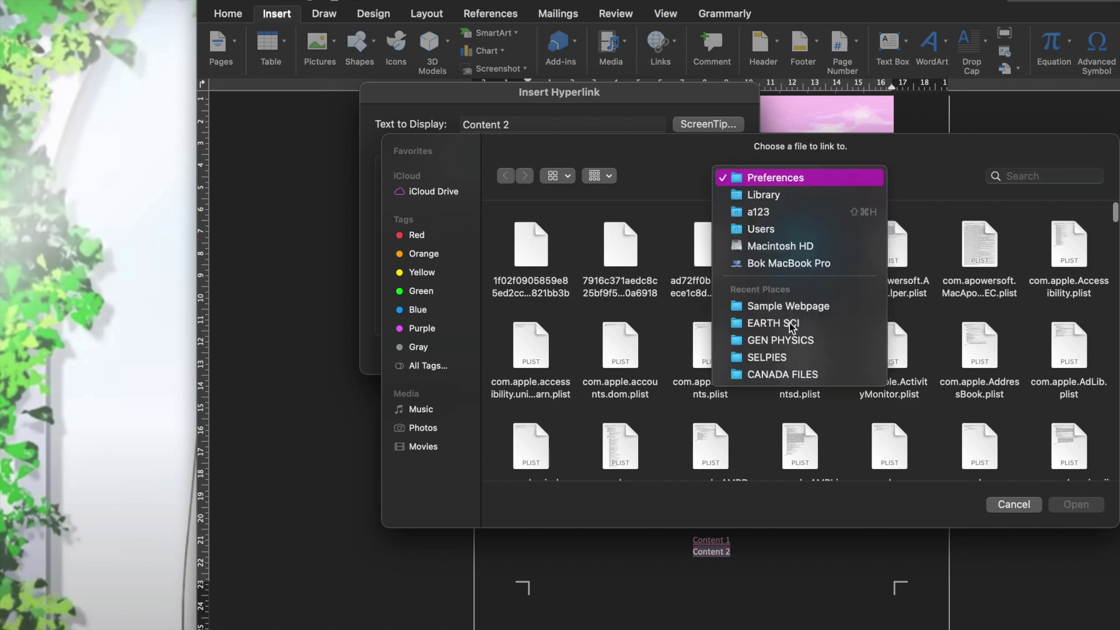
pyautogui.click(768, 302)
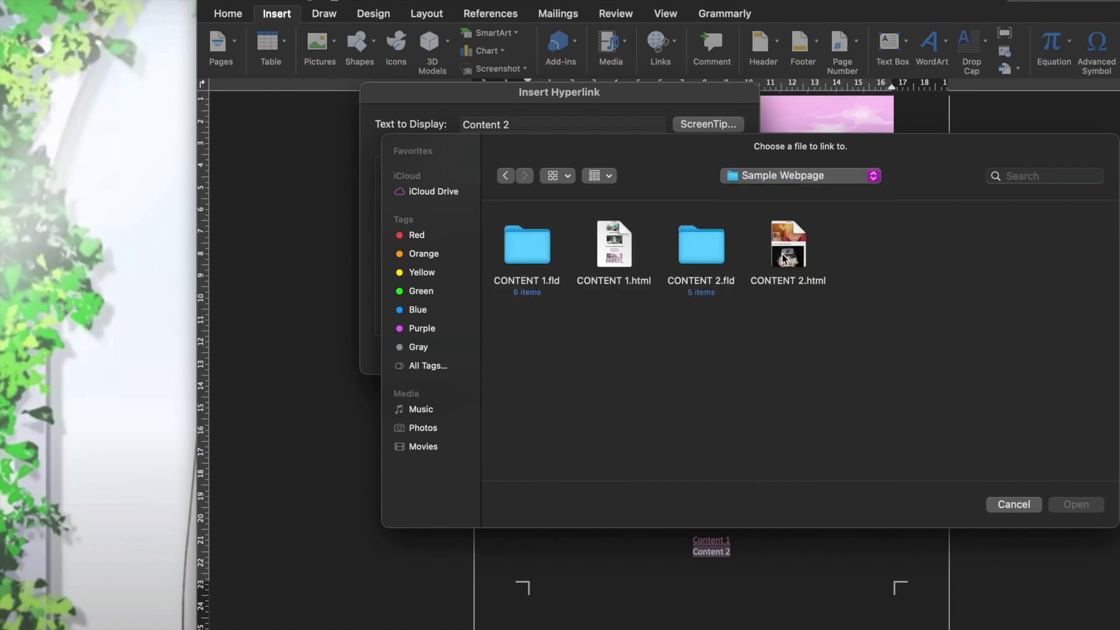
pyautogui.click(783, 259)
pyautogui.click(1076, 504)
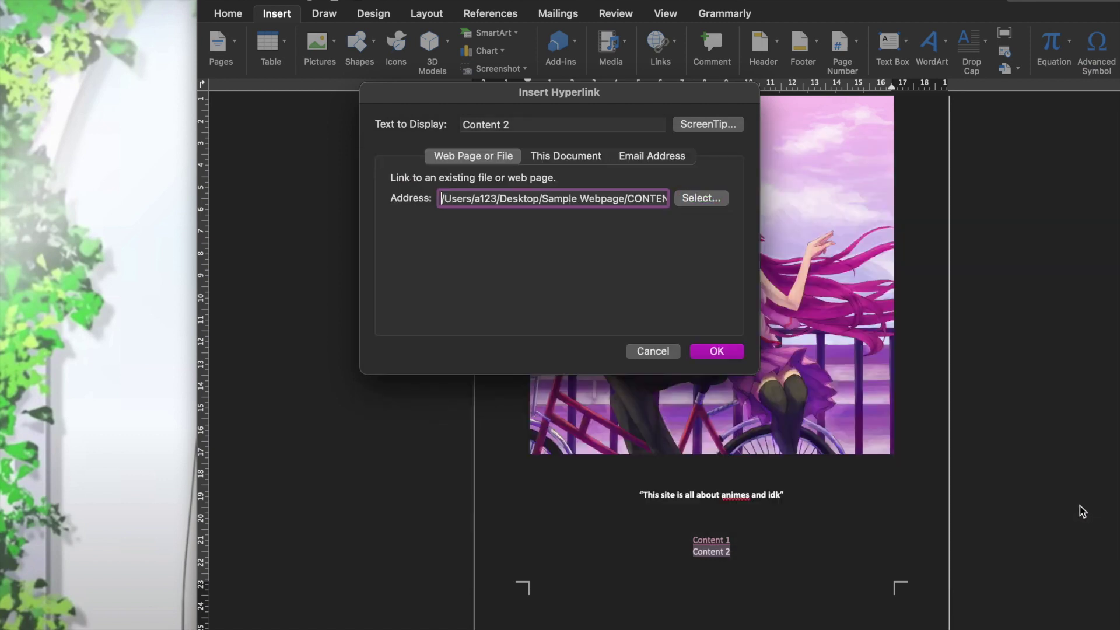
pyautogui.click(716, 350)
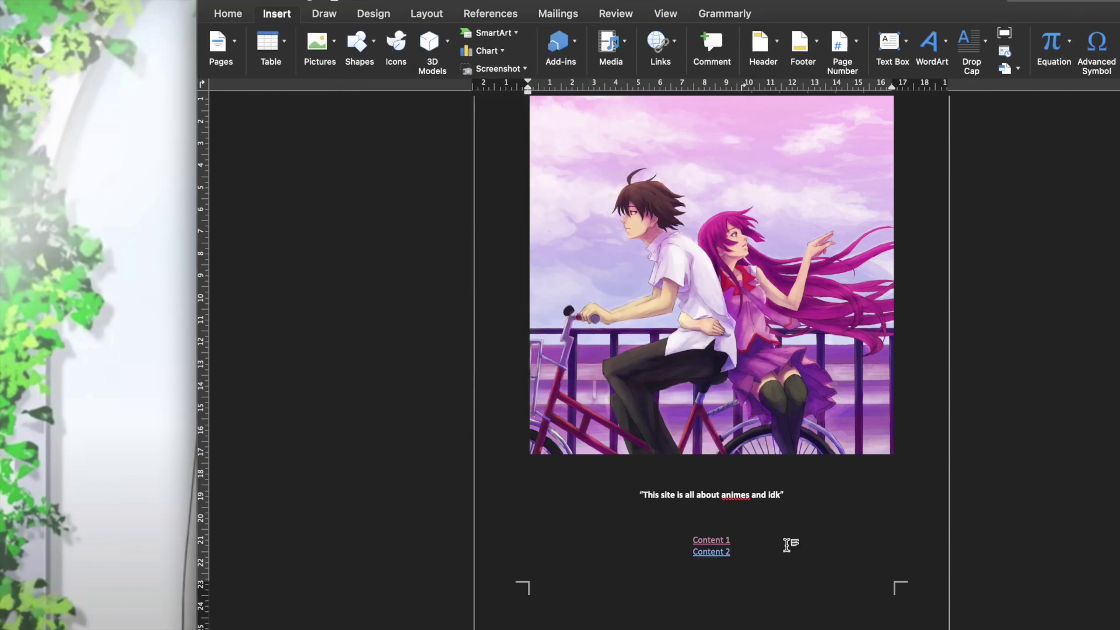
# Test the Content 2 link in the browser and close the browser's tabs and window
pyautogui.click(726, 553)
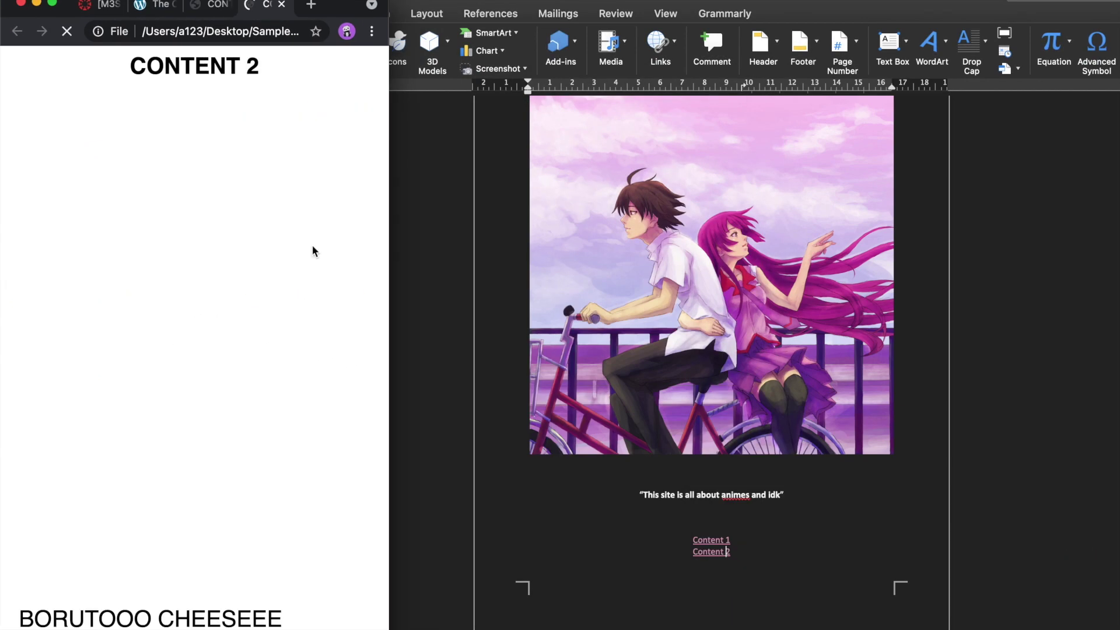
pyautogui.click(281, 7)
pyautogui.click(281, 7)
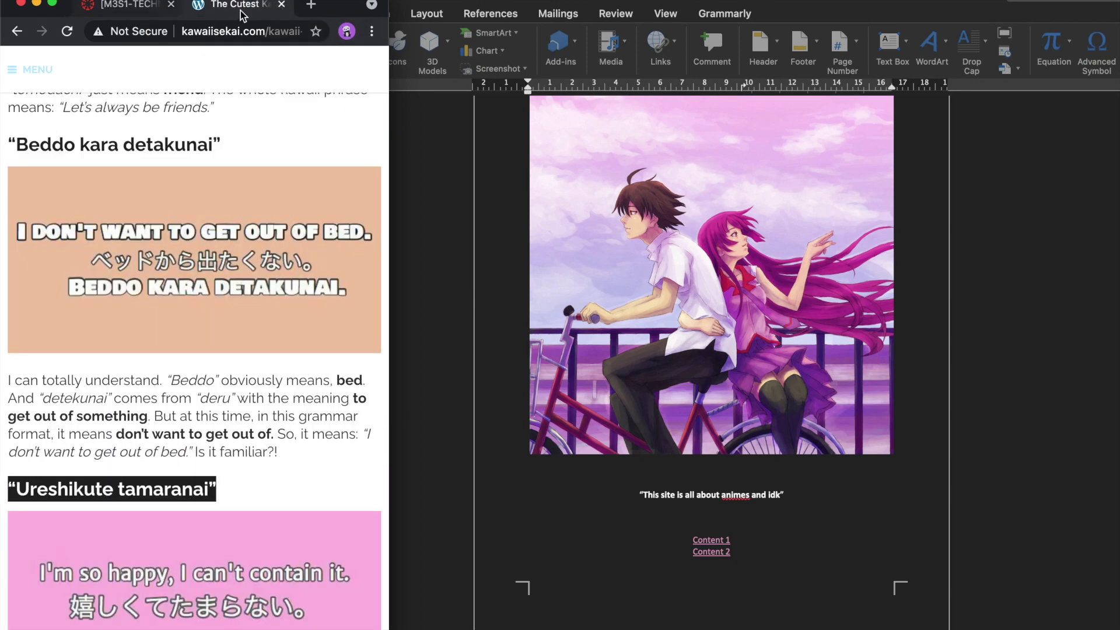
pyautogui.click(281, 6)
pyautogui.click(21, 3)
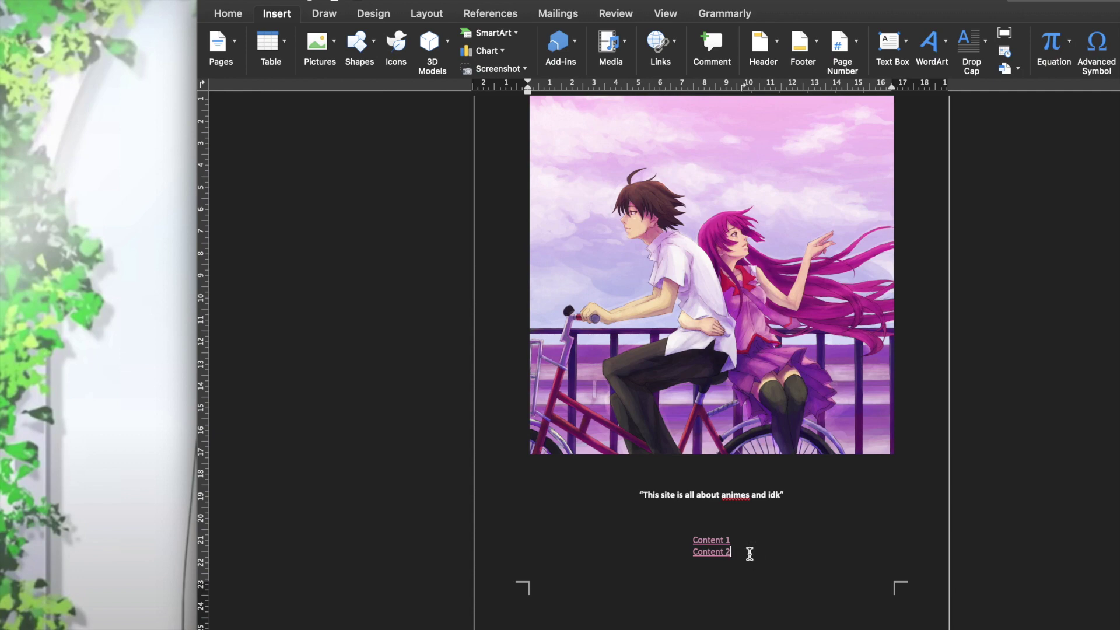
pyautogui.scroll(5, 756, 524)
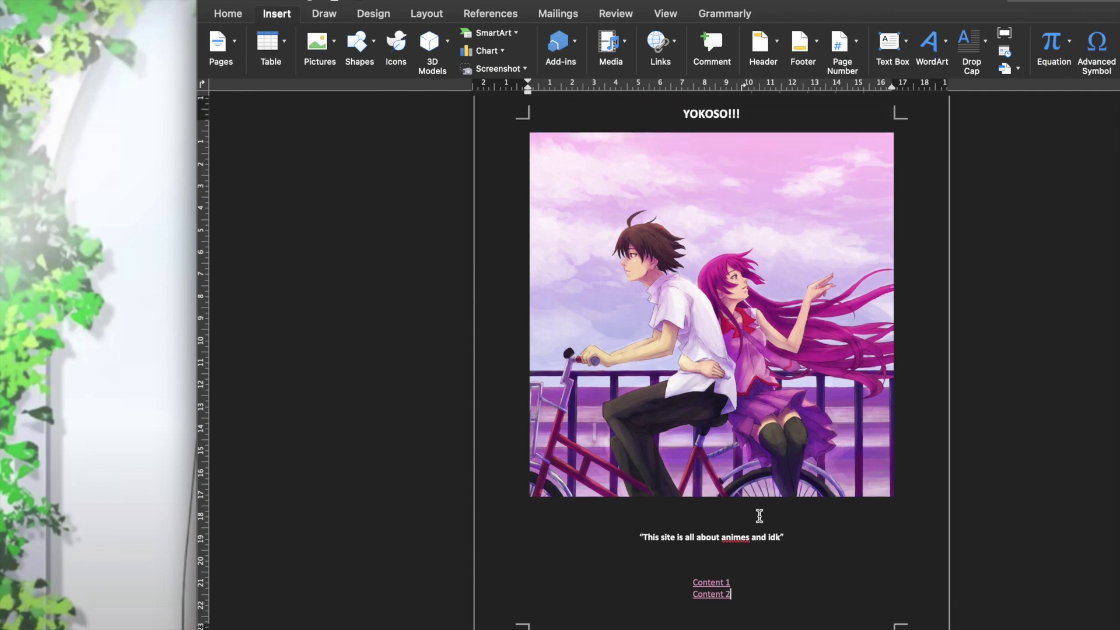
pyautogui.scroll(-1, 764, 172)
pyautogui.click(754, 178)
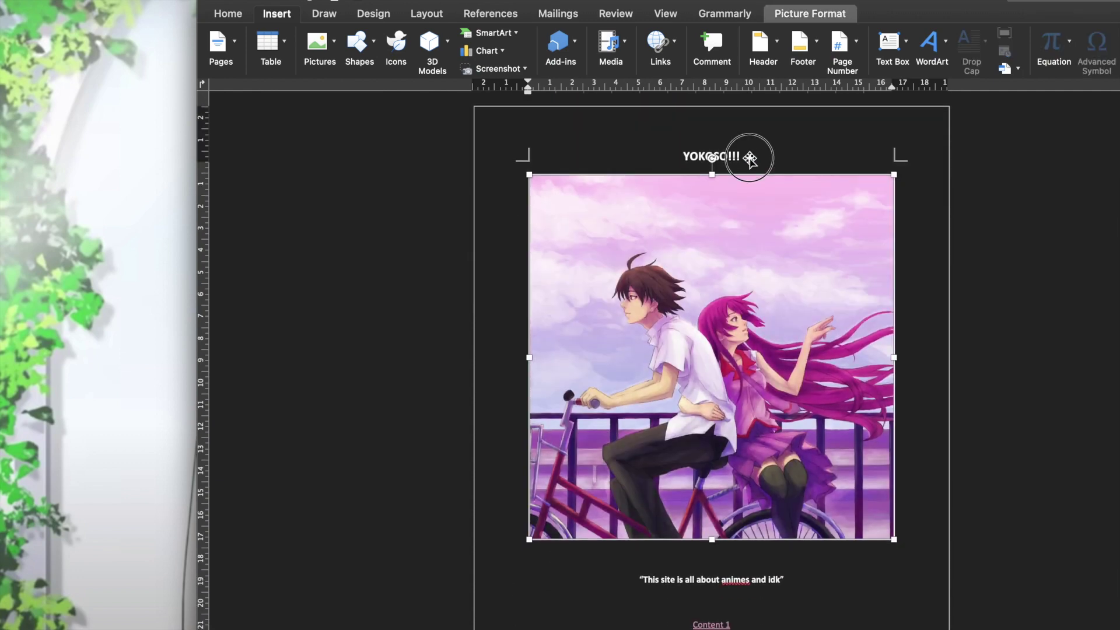
pyautogui.doubleClick(749, 155)
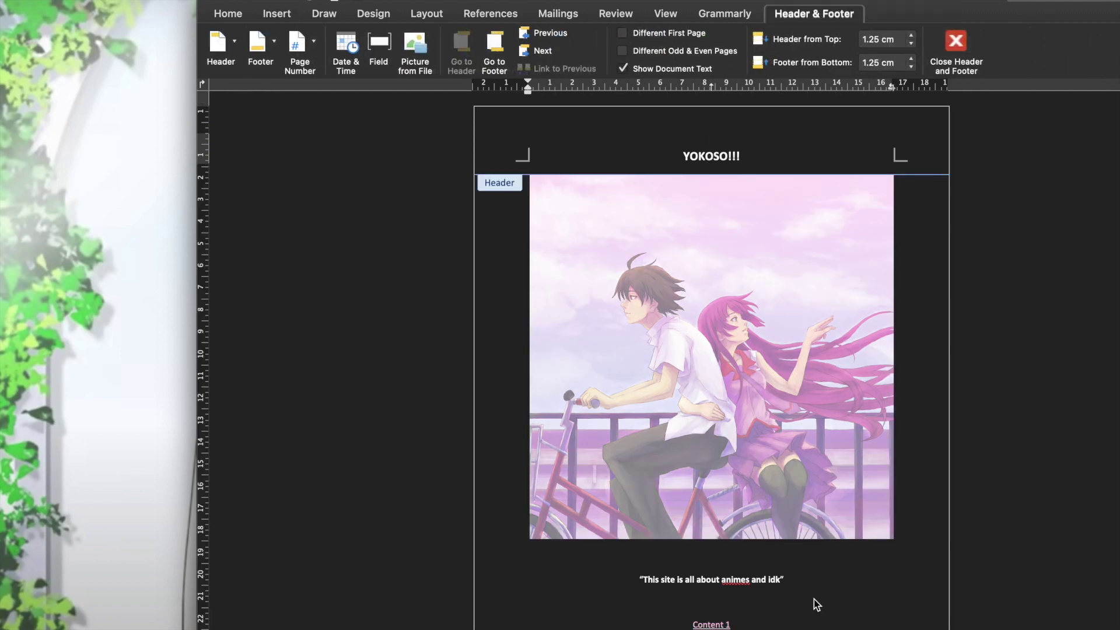
pyautogui.scroll(-2, 813, 603)
pyautogui.scroll(-1, 814, 602)
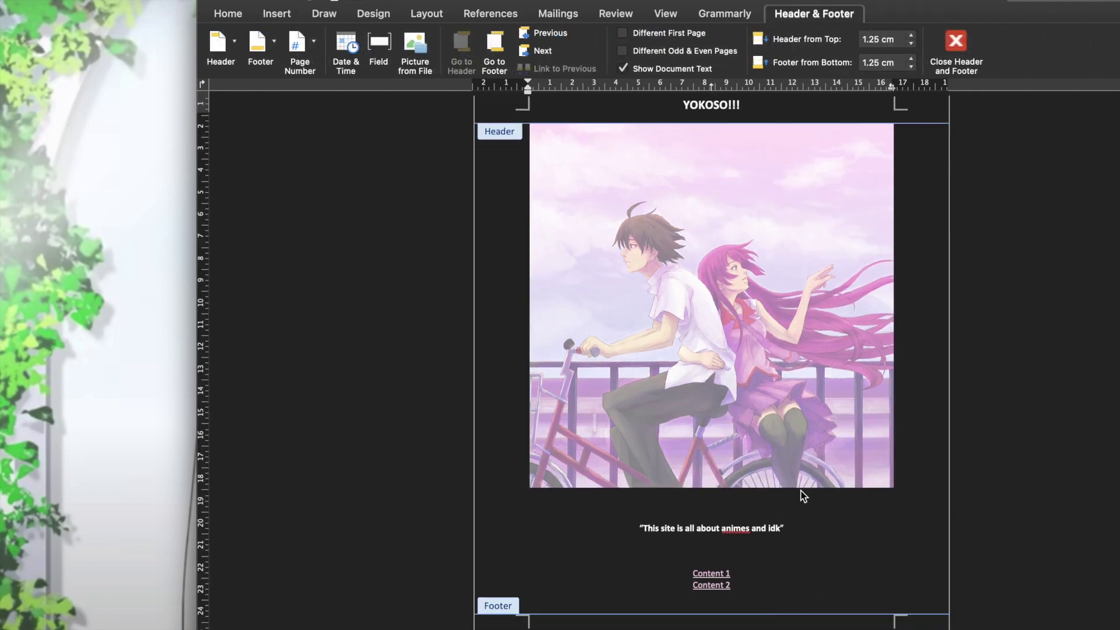
pyautogui.doubleClick(860, 521)
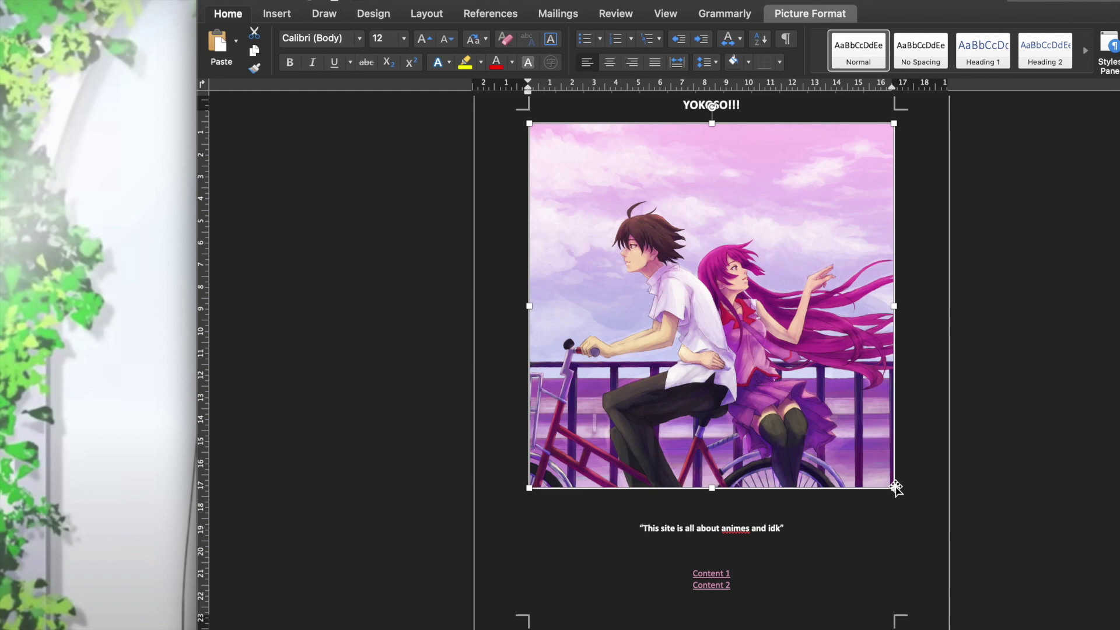
# Shrink the homepage picture proportionally and enlarge the tagline and content links to 16 pt
pyautogui.moveTo(893, 489); pyautogui.dragTo(856, 450)
pyautogui.moveTo(756, 543); pyautogui.dragTo(675, 479)
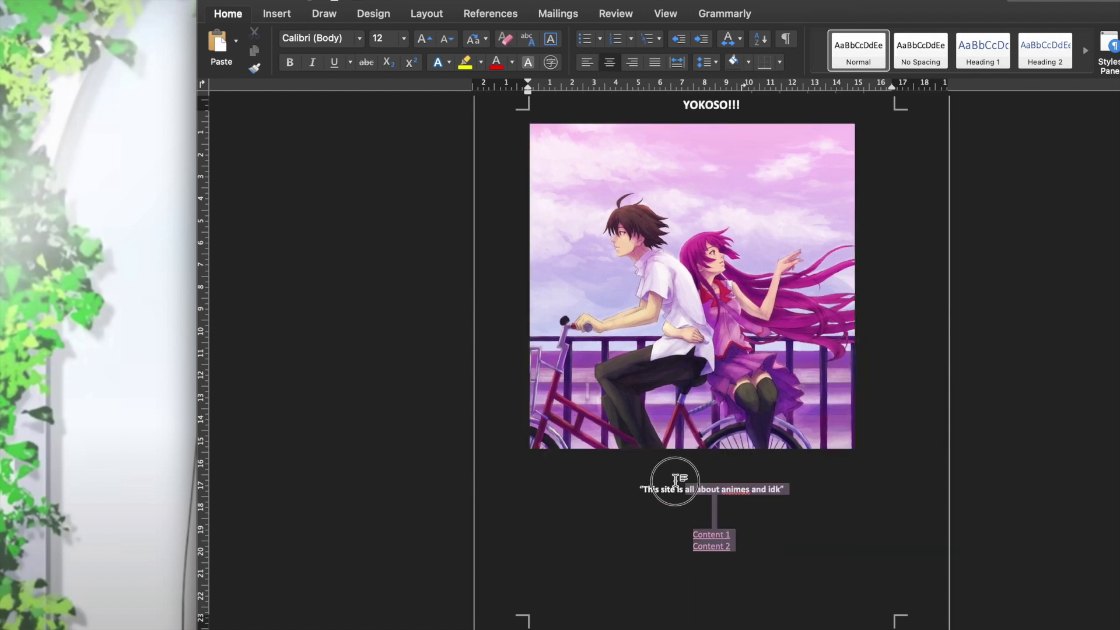
pyautogui.click(424, 39)
pyautogui.click(764, 513)
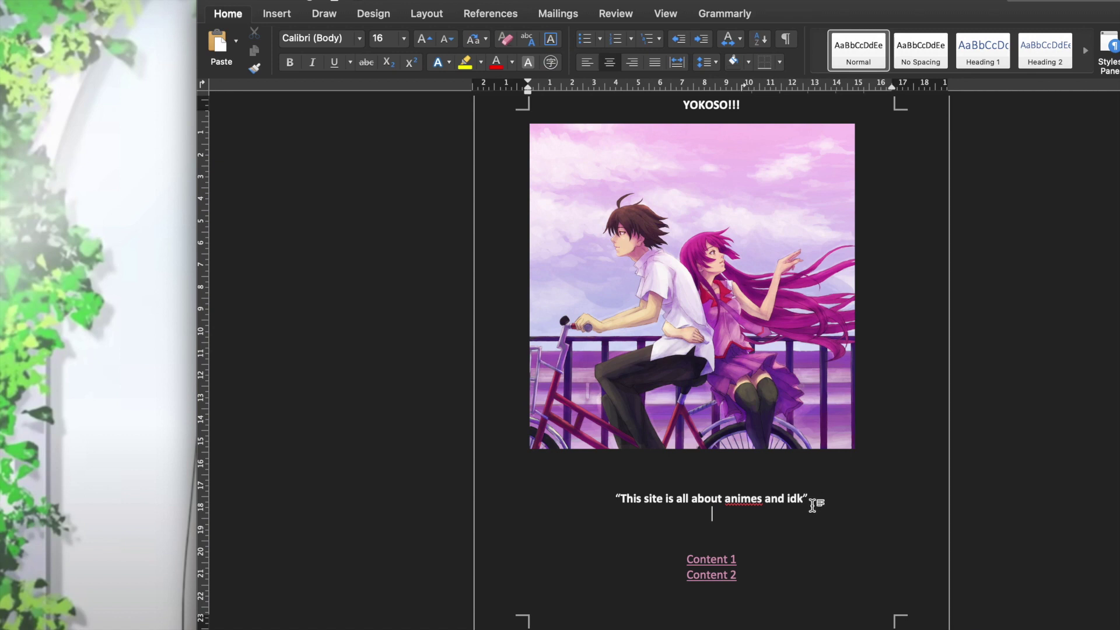
# Add the note "NOW WE CAN SAVE THIS" below the tagline, then delete it
pyautogui.write('NOW WE CAN SAVE THIS')
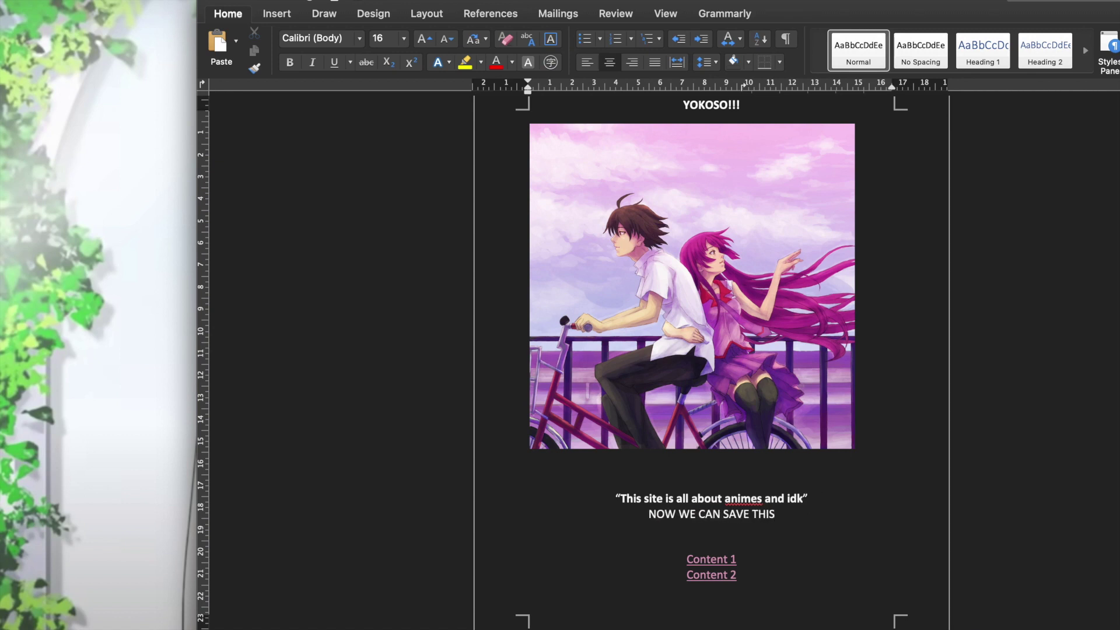
pyautogui.press('BackSpace')
pyautogui.press('BackSpace')
pyautogui.press('BackSpace')
pyautogui.press('BackSpace')
pyautogui.press('BackSpace')
pyautogui.press('BackSpace')
pyautogui.press('BackSpace')
pyautogui.press('BackSpace')
pyautogui.press('BackSpace')
pyautogui.press('BackSpace')
pyautogui.press('BackSpace')
pyautogui.press('BackSpace')
pyautogui.press('BackSpace')
pyautogui.press('BackSpace')
pyautogui.press('BackSpace')
pyautogui.press('BackSpace')
pyautogui.press('BackSpace')
pyautogui.press('BackSpace')
pyautogui.press('BackSpace')
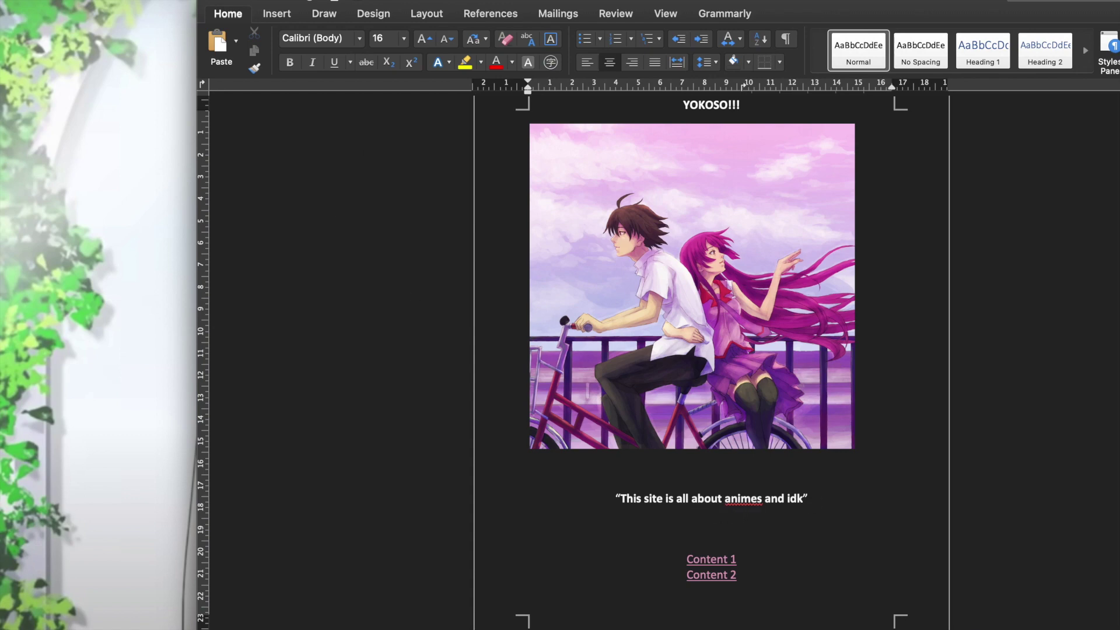
# Save the homepage as MY HOME PAGE in the Sample Webpage folder in Web Page (.htm) format
pyautogui.press('super+s')
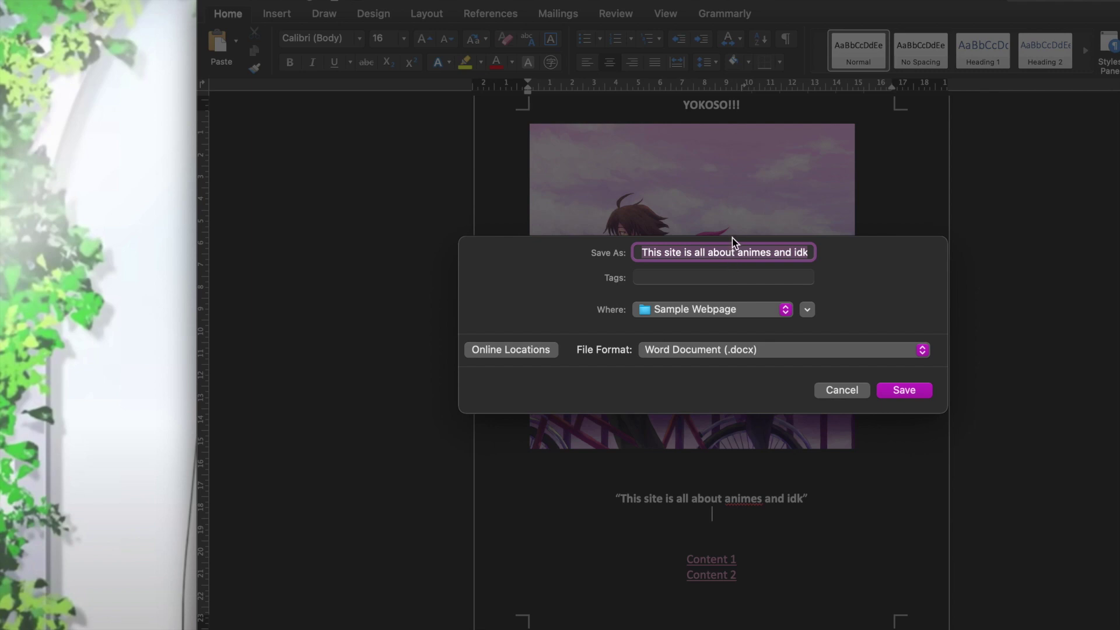
pyautogui.write('MY HOME PAGE')
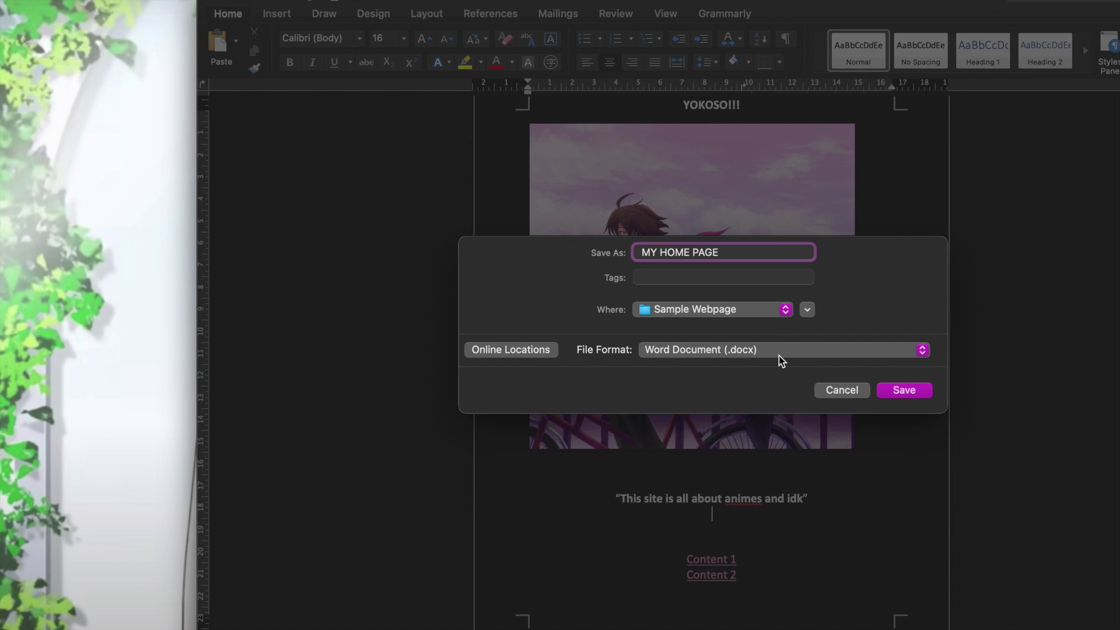
pyautogui.click(778, 352)
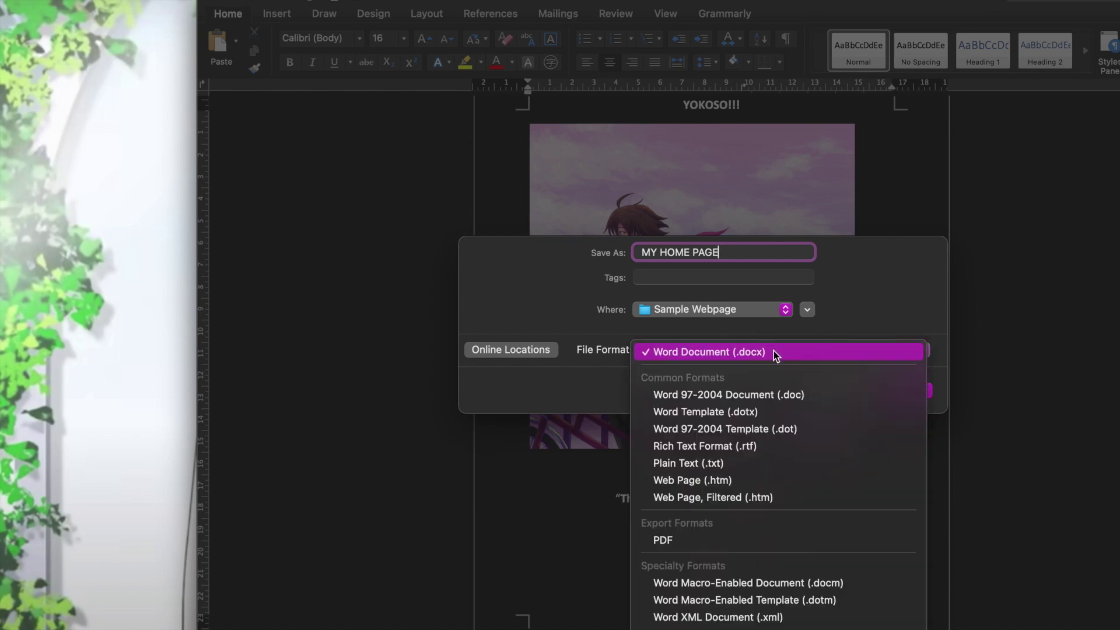
pyautogui.click(723, 477)
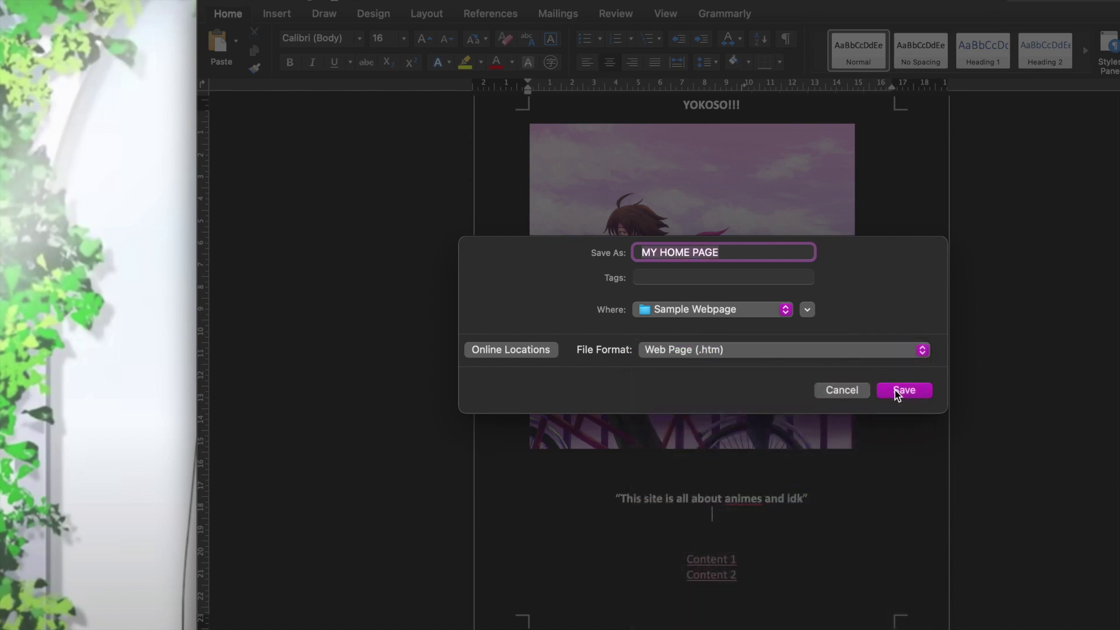
pyautogui.click(894, 389)
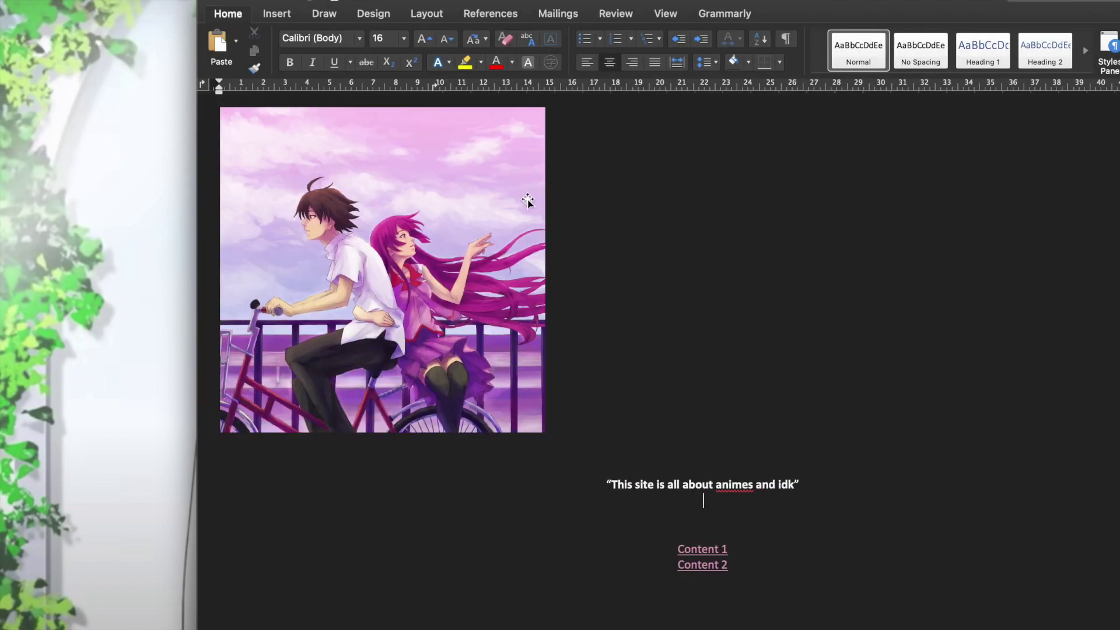
# Stretch the homepage picture wider and taller so it fills most of the web page's width
pyautogui.click(446, 273)
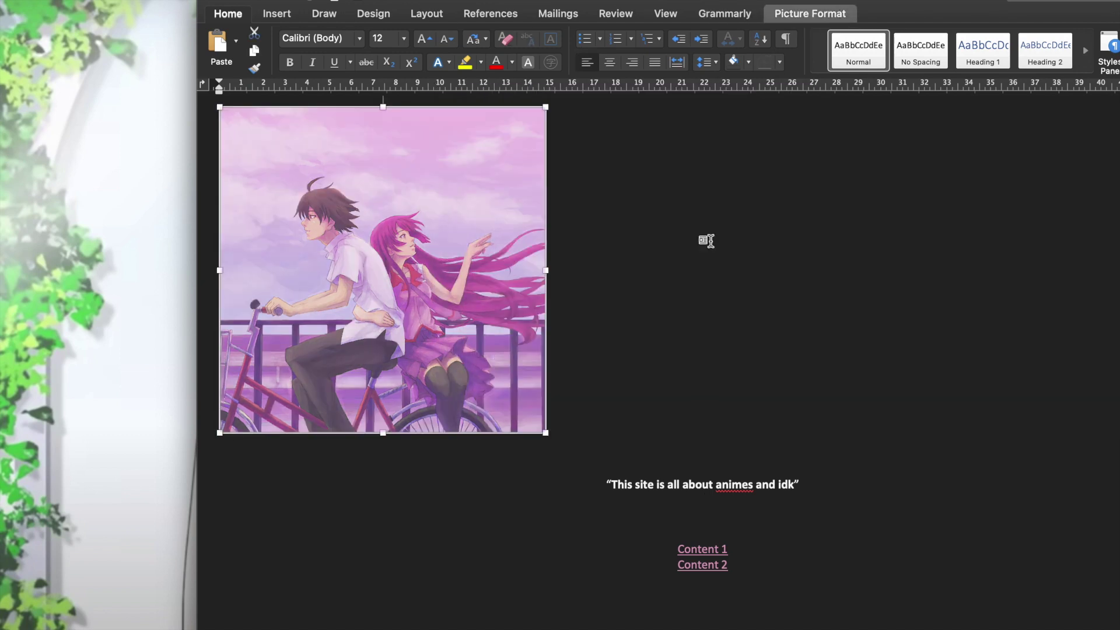
pyautogui.moveTo(545, 270); pyautogui.dragTo(1073, 237)
pyautogui.moveTo(646, 433); pyautogui.dragTo(646, 497)
pyautogui.scroll(-2, 771, 611)
pyautogui.click(770, 602)
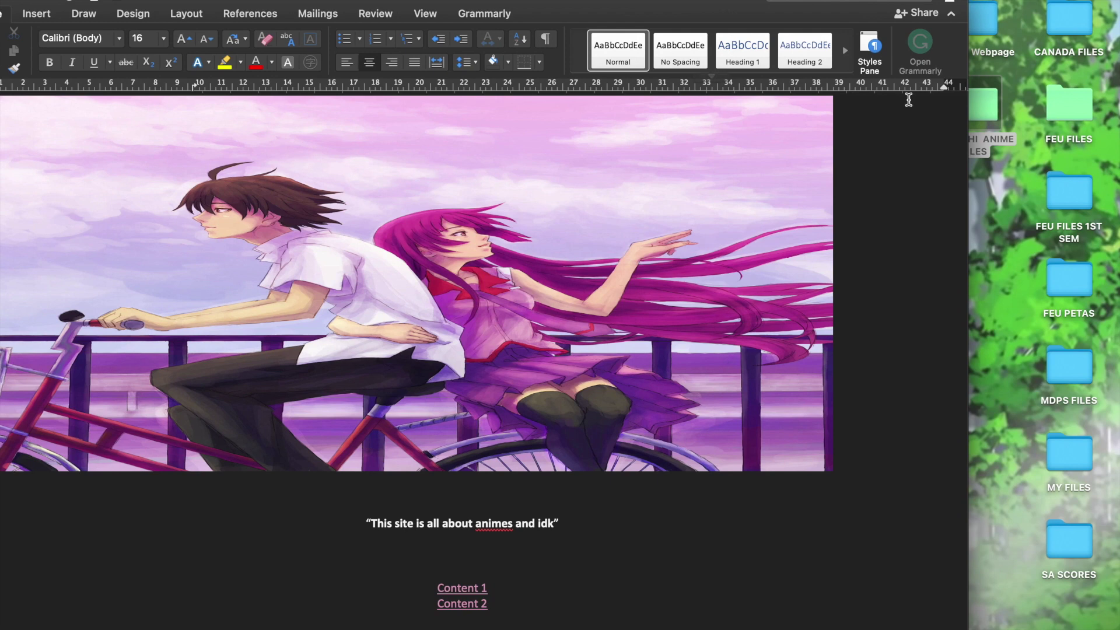
# Insert purplee slashhh.JPEG from the WATASHI ANIME FILES folder below the content links and minimize the folder window
pyautogui.click(990, 98)
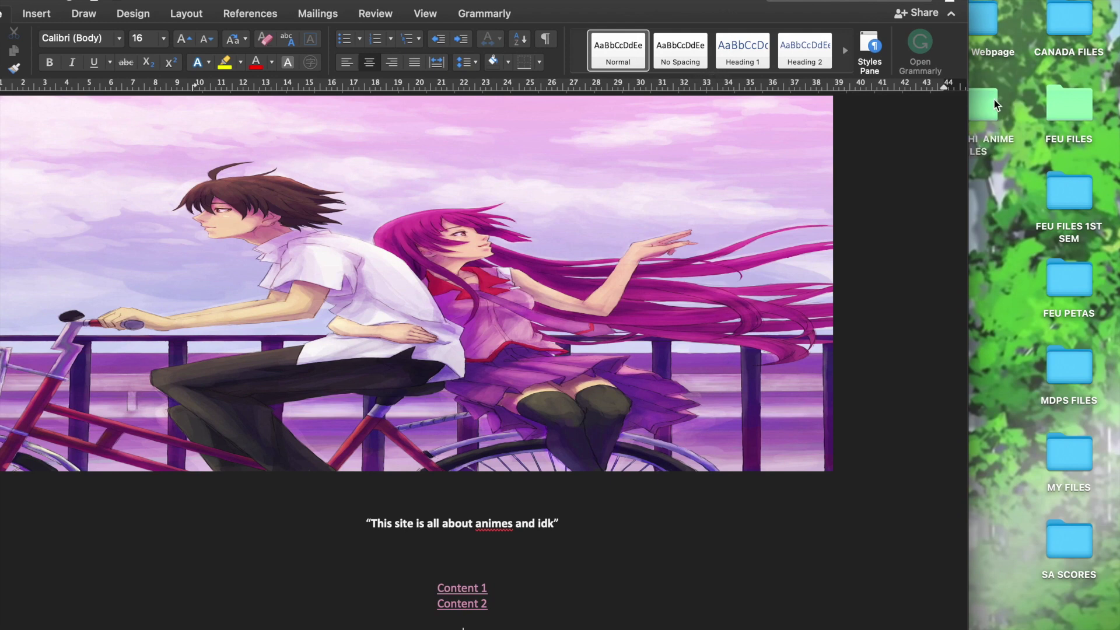
pyautogui.doubleClick(990, 98)
pyautogui.scroll(-5, 917, 278)
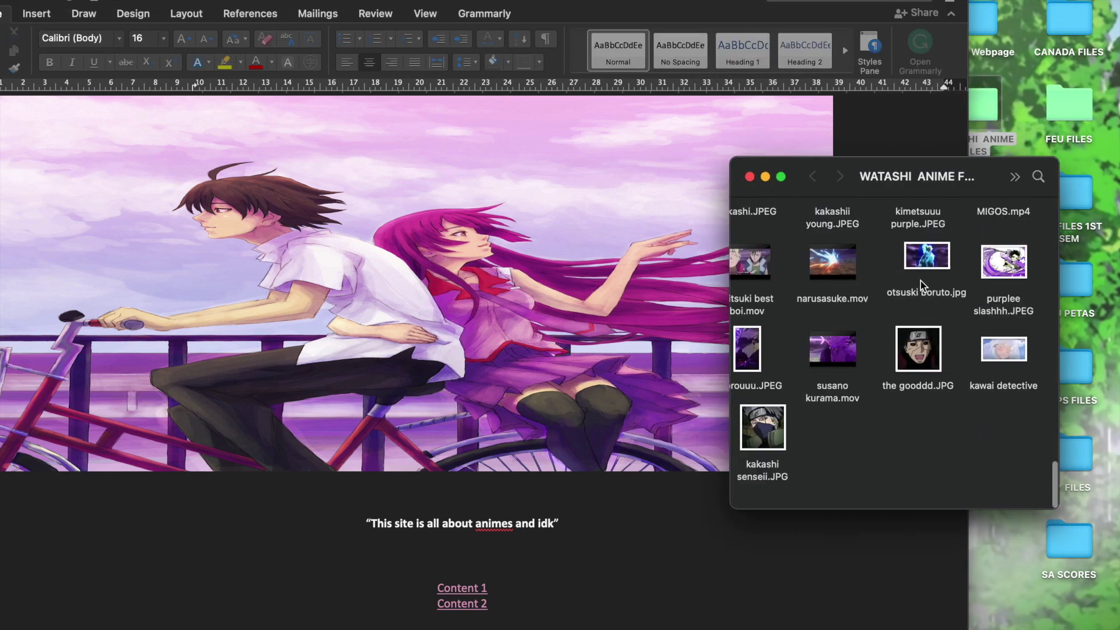
pyautogui.moveTo(1003, 268); pyautogui.dragTo(461, 606)
pyautogui.click(765, 176)
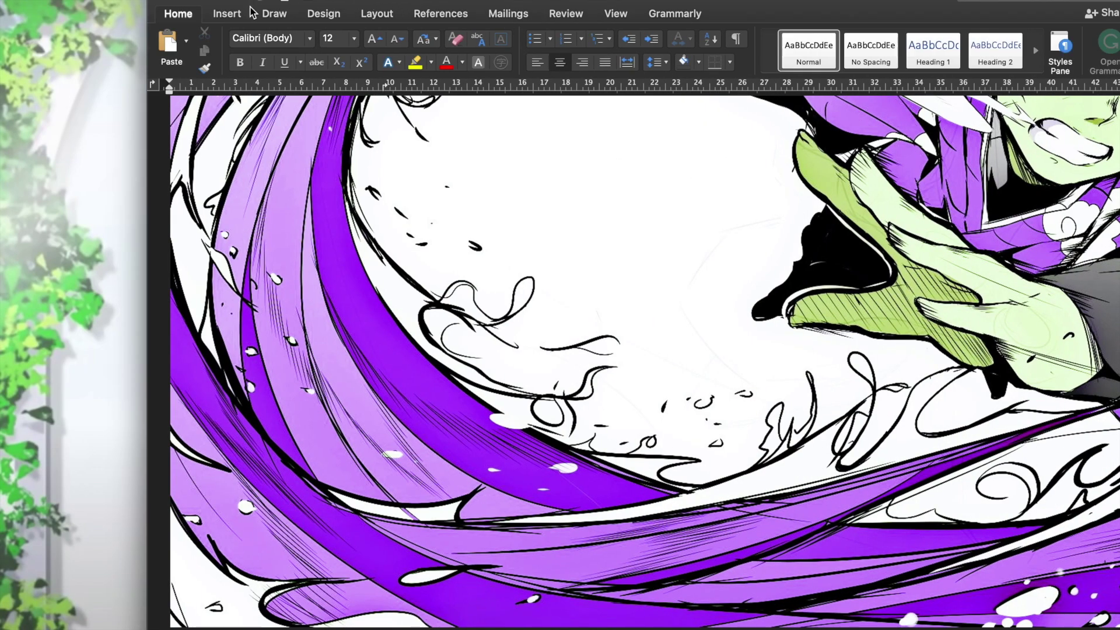
# Close the web page document's window and bring up the separate Word document titled HOMEPAGE
pyautogui.click(160, 2)
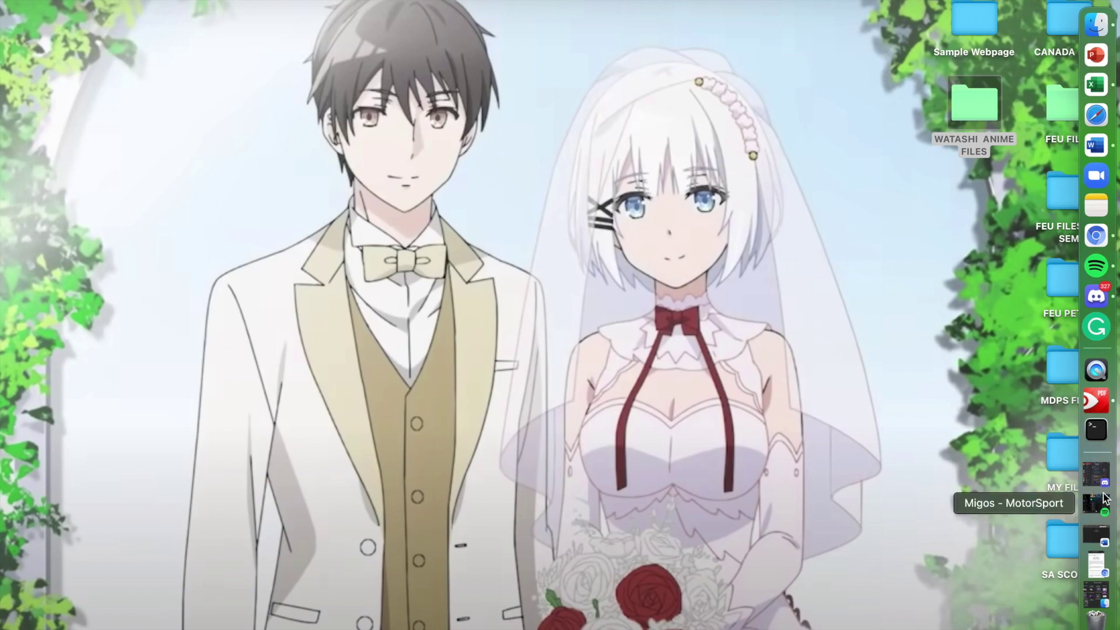
pyautogui.click(1097, 595)
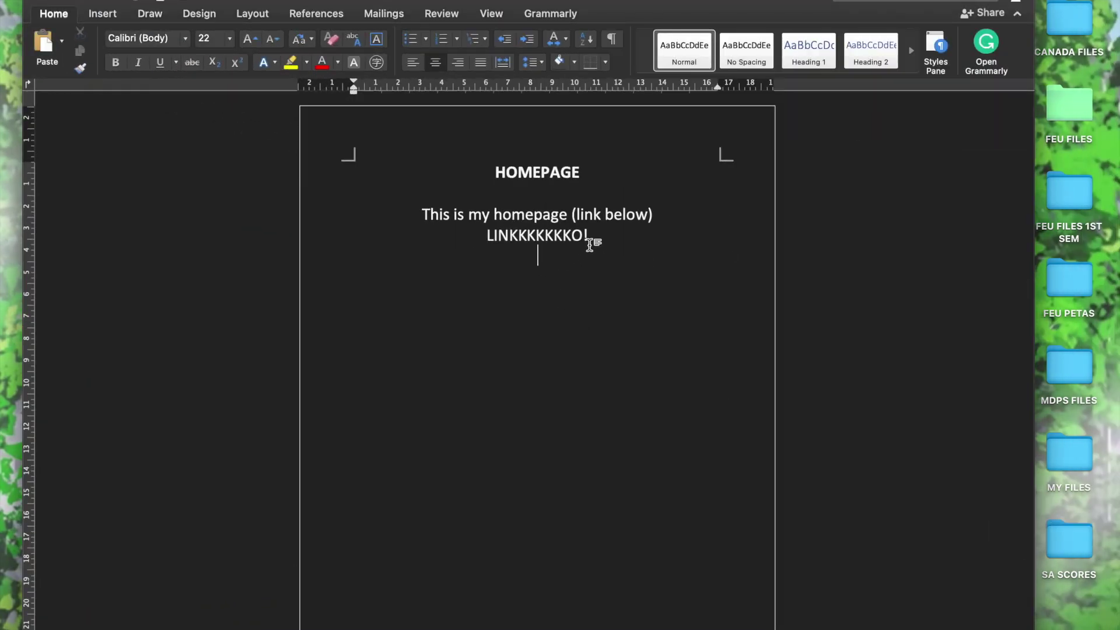
pyautogui.scroll(-1, 571, 259)
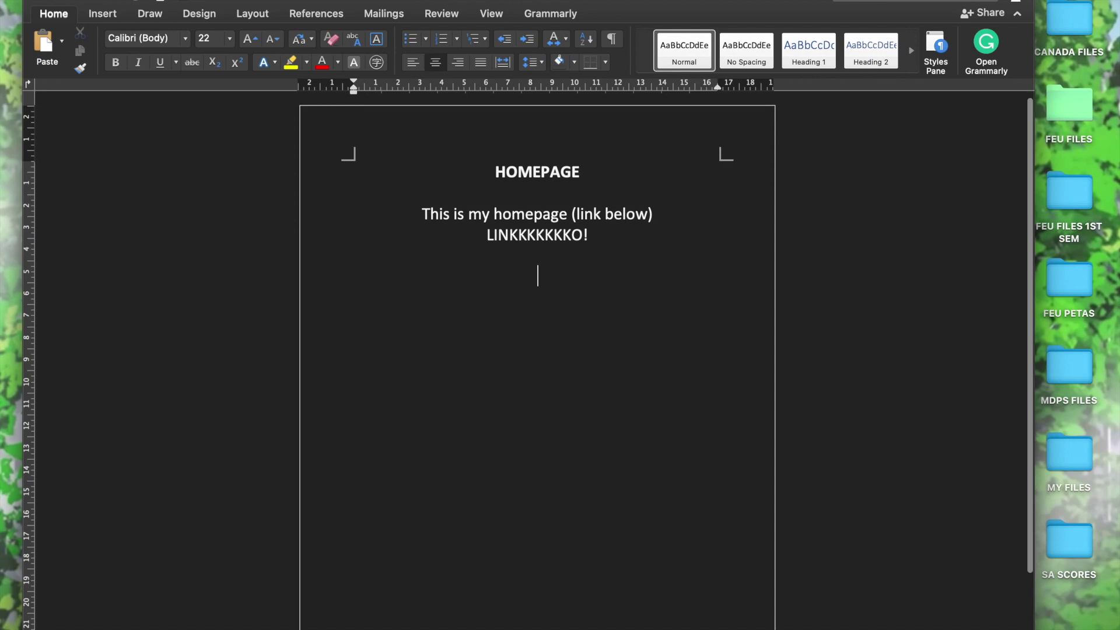
# Write "This will be the word file and put the link to your homepage lets see" below the link text
pyautogui.write('this is')
pyautogui.press('BackSpace')
pyautogui.press('BackSpace')
pyautogui.write('will be th')
pyautogui.press('BackSpace')
pyautogui.press('BackSpace')
pyautogui.write('be the word file')
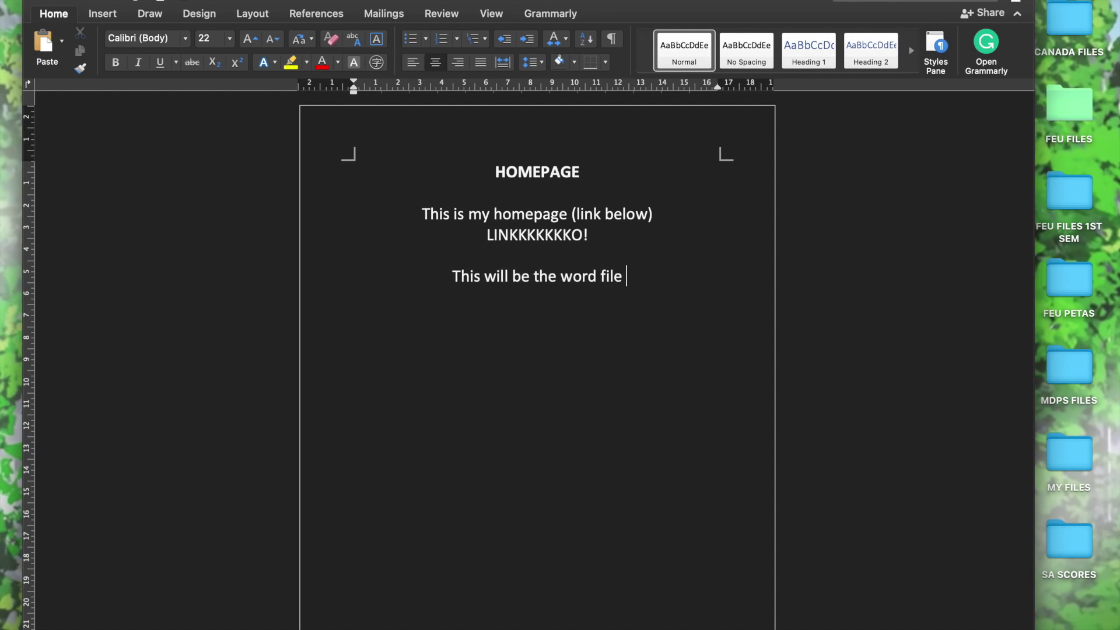
pyautogui.write(' and')
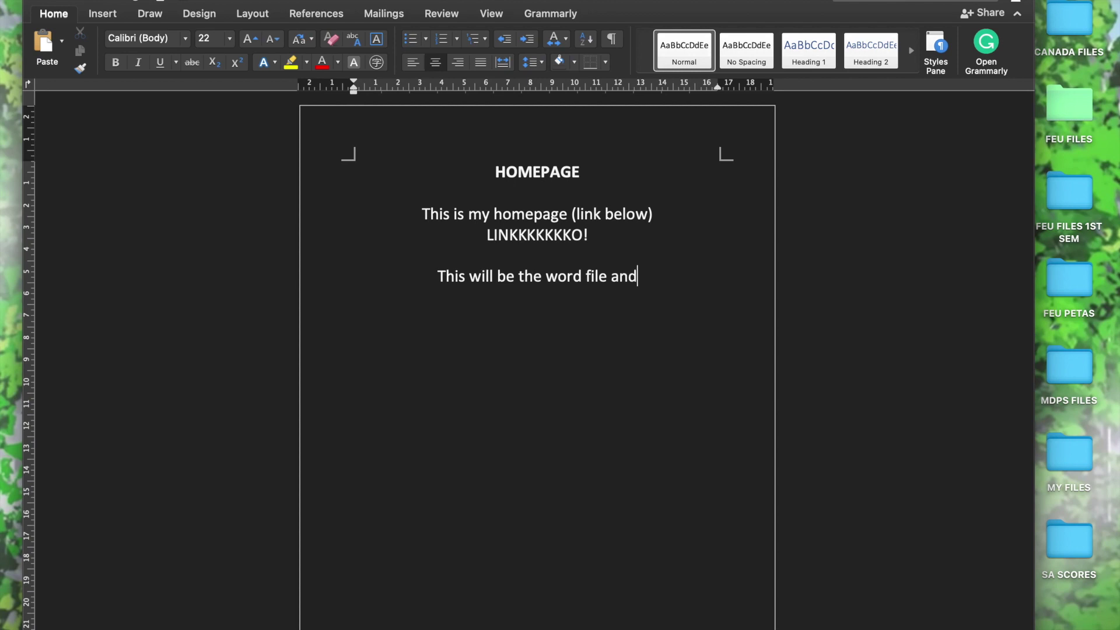
pyautogui.write(' put t')
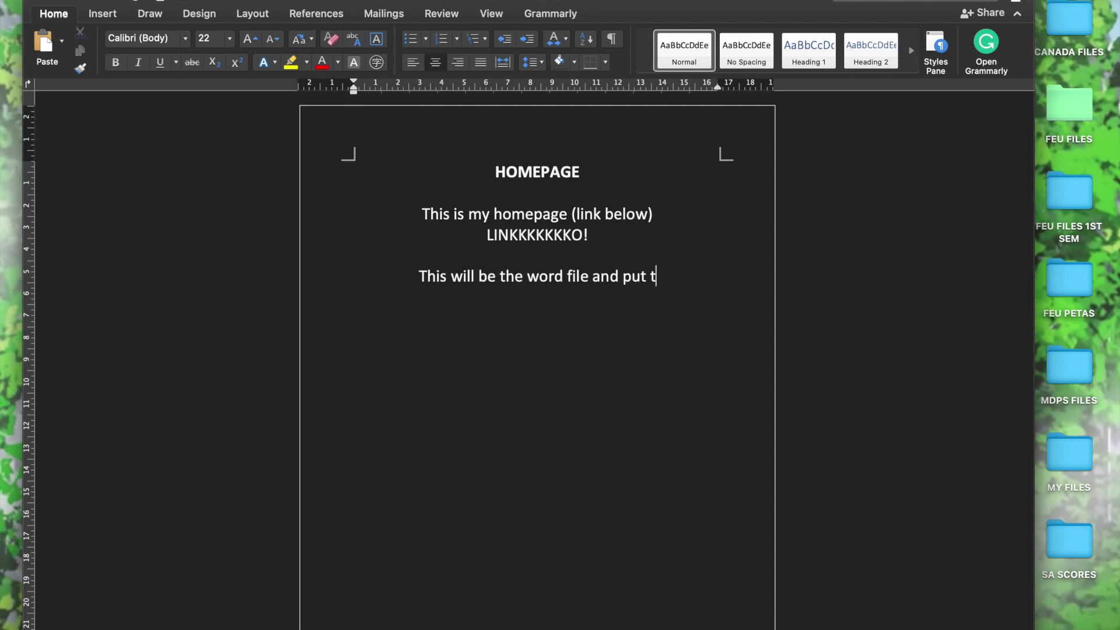
pyautogui.write('he link to yo')
pyautogui.press('BackSpace')
pyautogui.write('our homepage lets see')
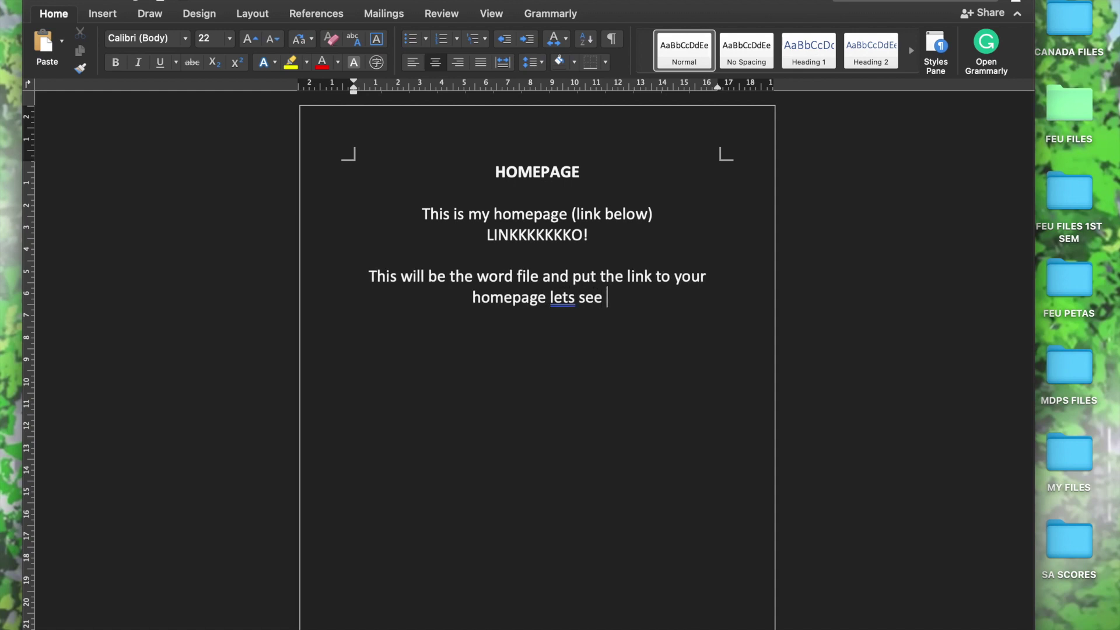
# Replace the note below the link text with "Lets check if em correct" and delete that replacement
pyautogui.moveTo(597, 303); pyautogui.dragTo(367, 278)
pyautogui.press('BackSpace')
pyautogui.write('lets check if em correct')
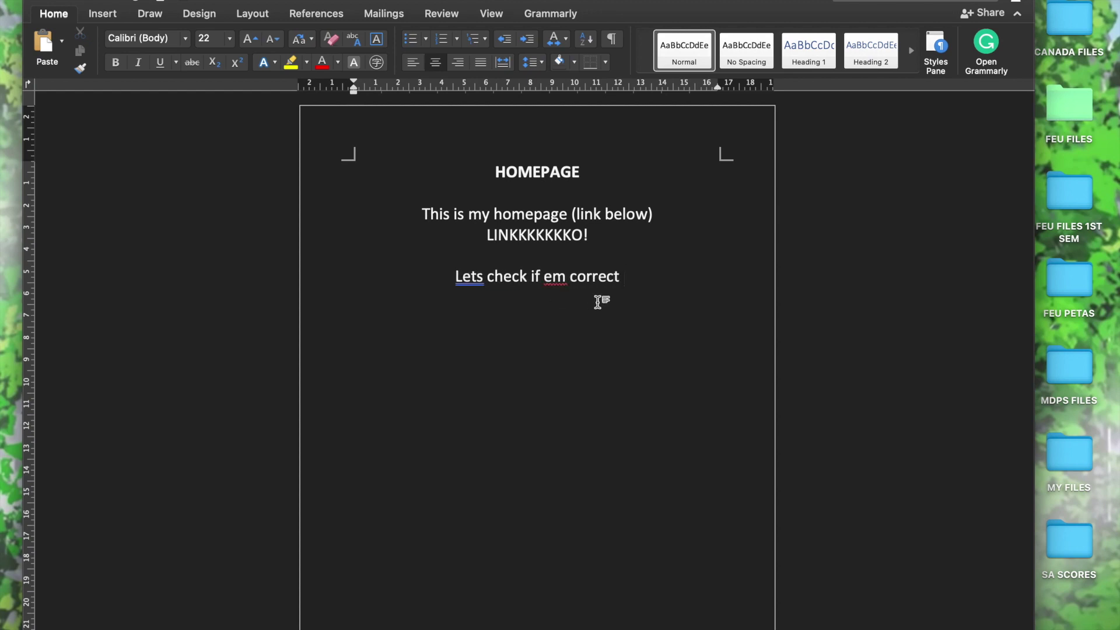
pyautogui.tripleClick(477, 286)
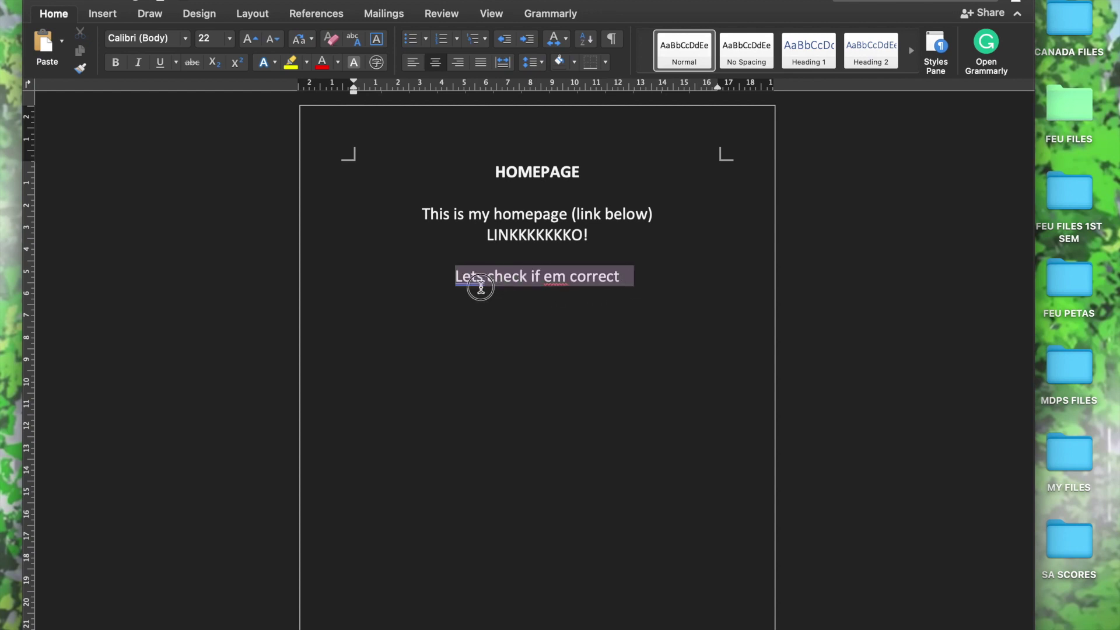
pyautogui.press('BackSpace')
# Hyperlink the line below "This is my homepage (link below)" to MY HOME PAGE.html in the Sample Webpage folder
pyautogui.tripleClick(538, 237)
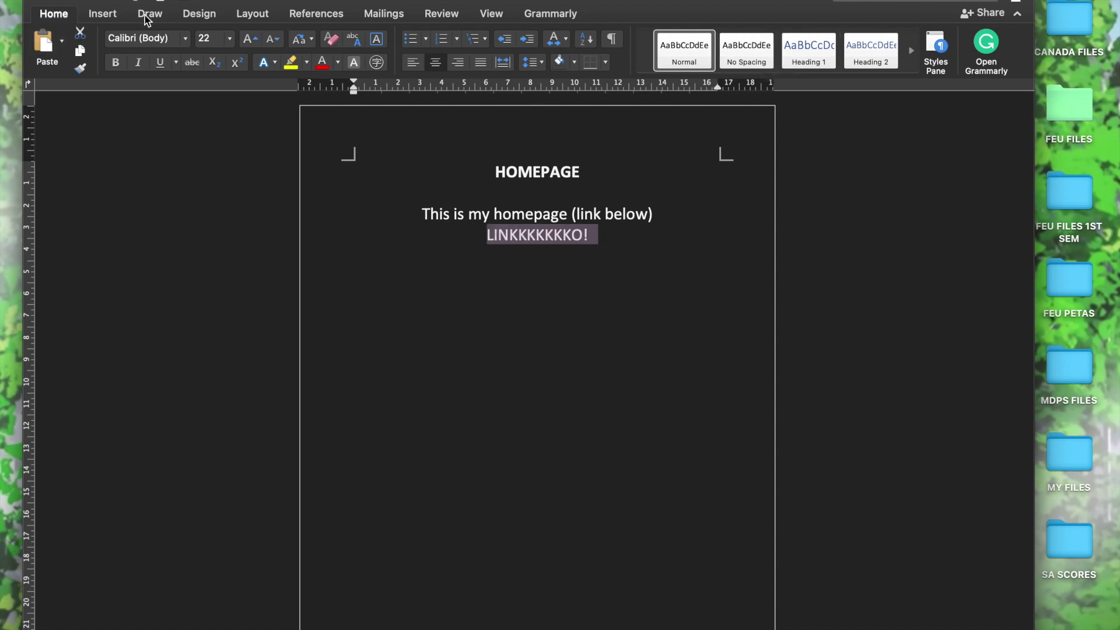
pyautogui.click(121, 18)
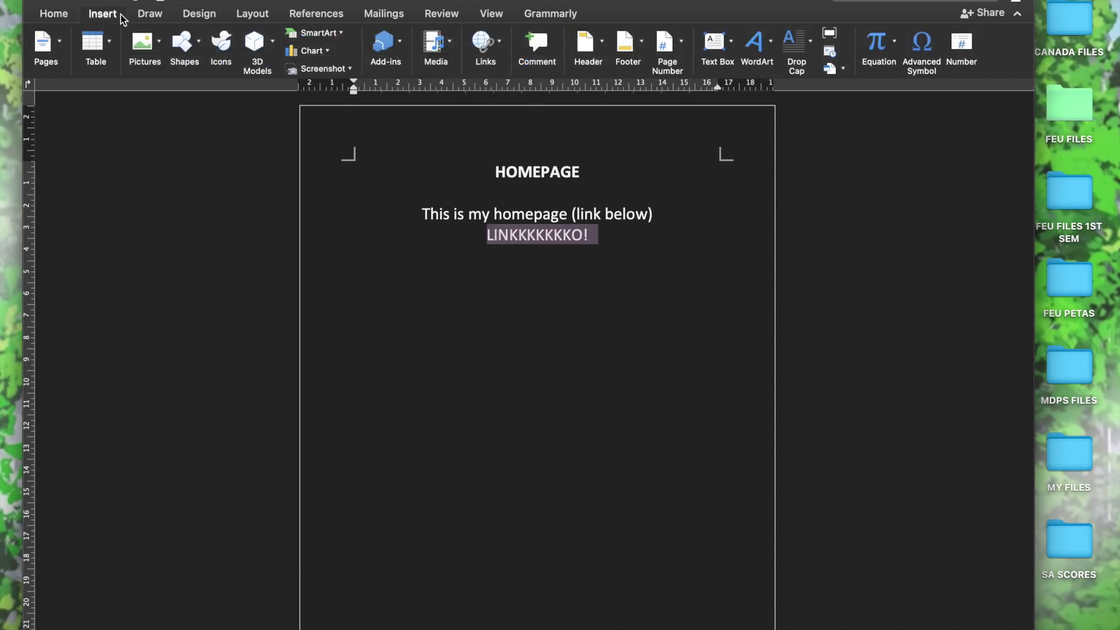
pyautogui.click(483, 42)
pyautogui.click(431, 112)
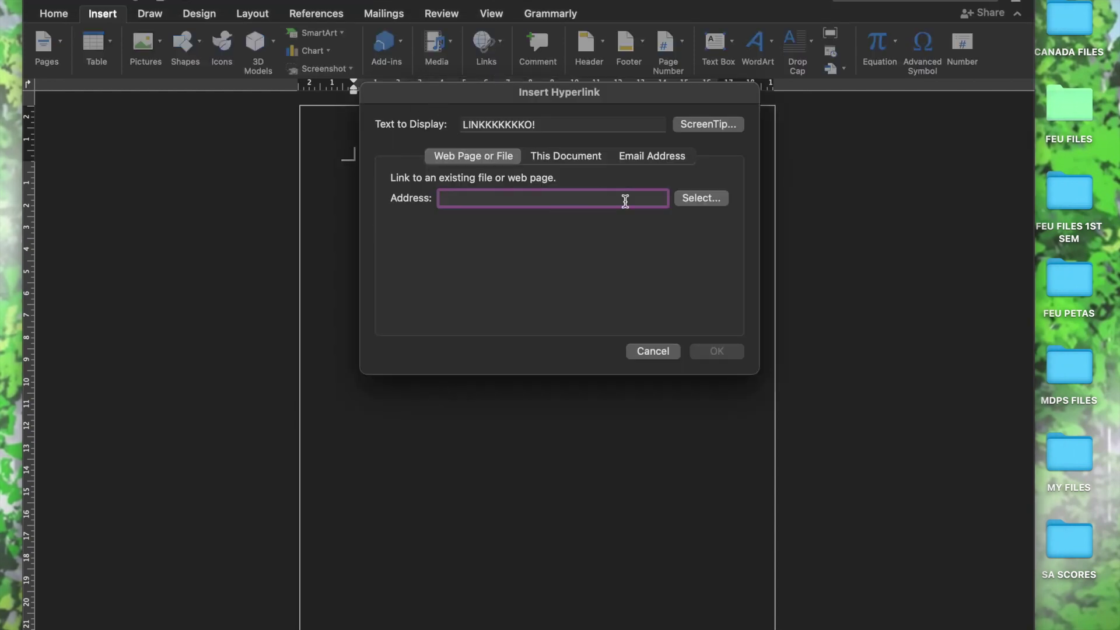
pyautogui.click(708, 200)
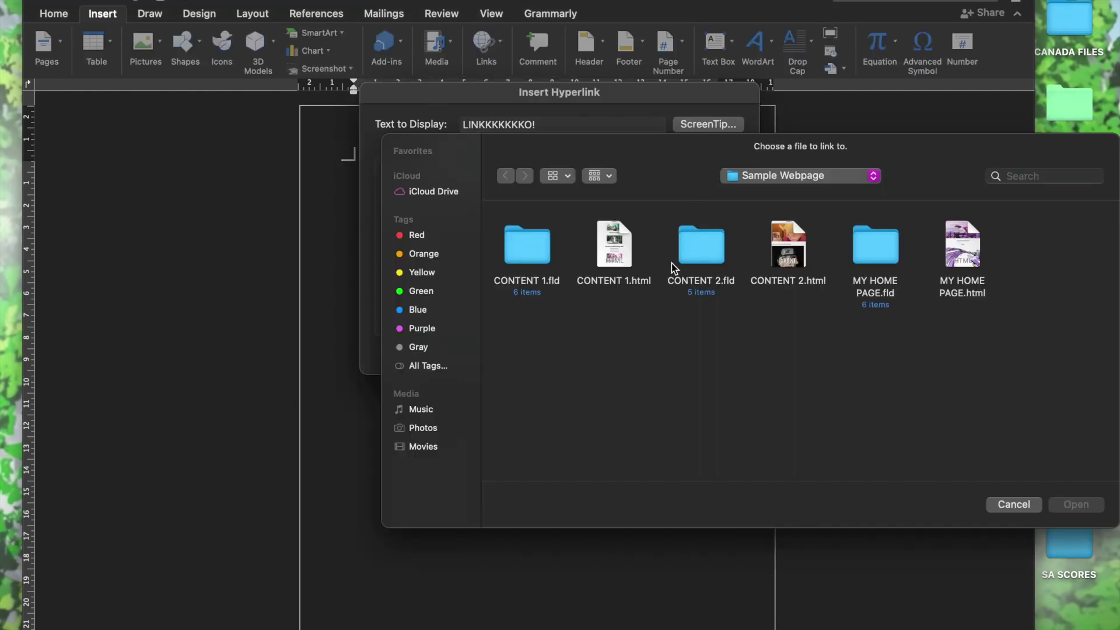
pyautogui.click(971, 270)
pyautogui.click(1074, 504)
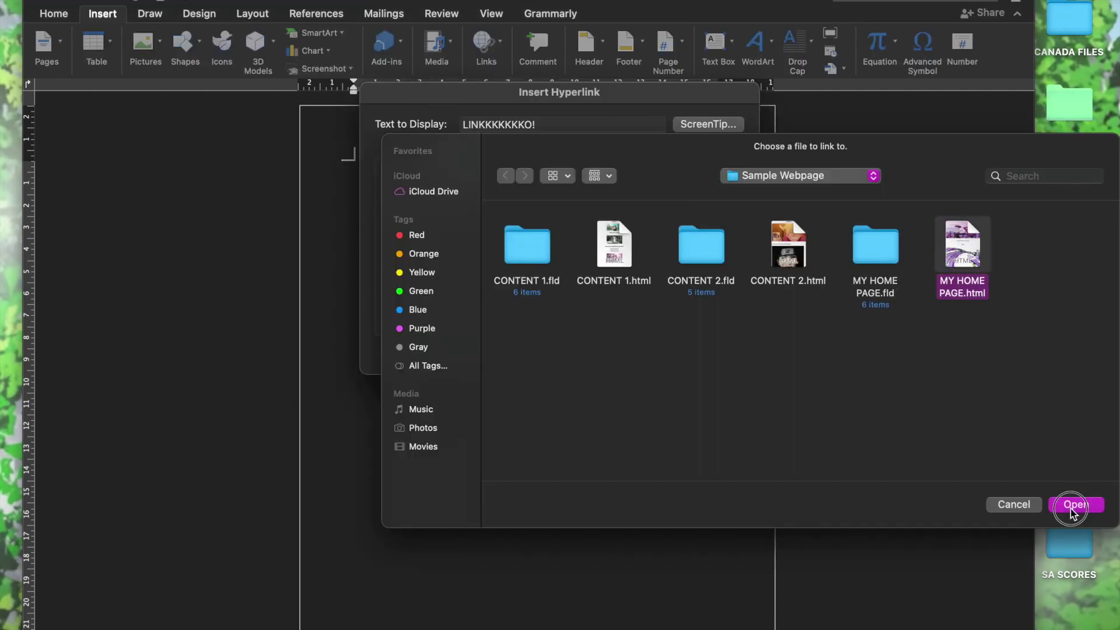
pyautogui.click(722, 352)
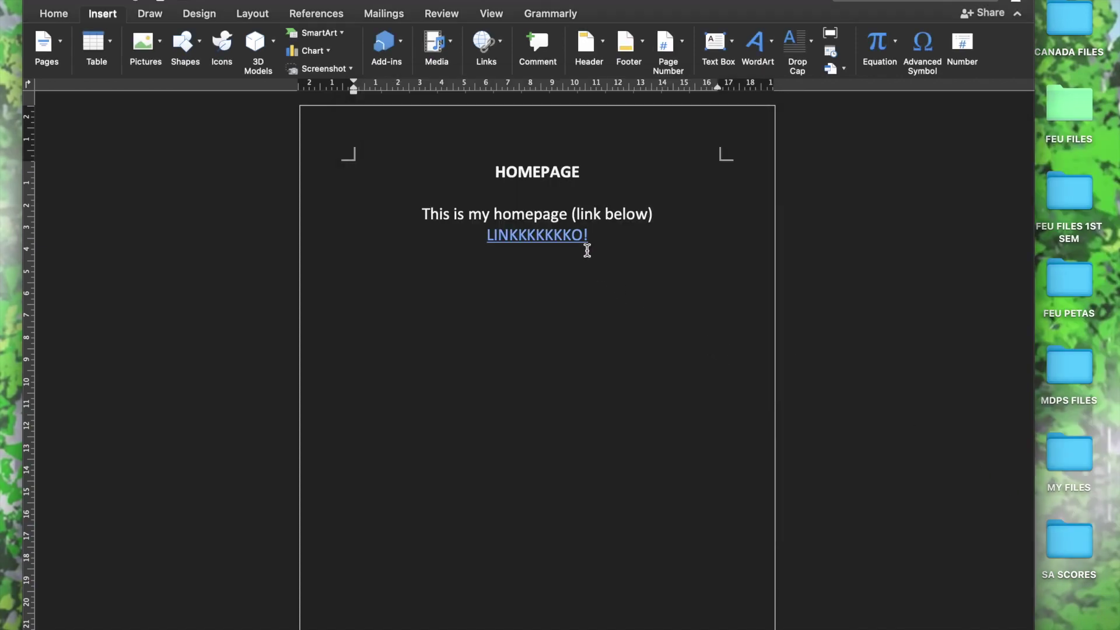
# Test the homepage link, look over the whole page in the browser and close its tab
pyautogui.click(572, 234)
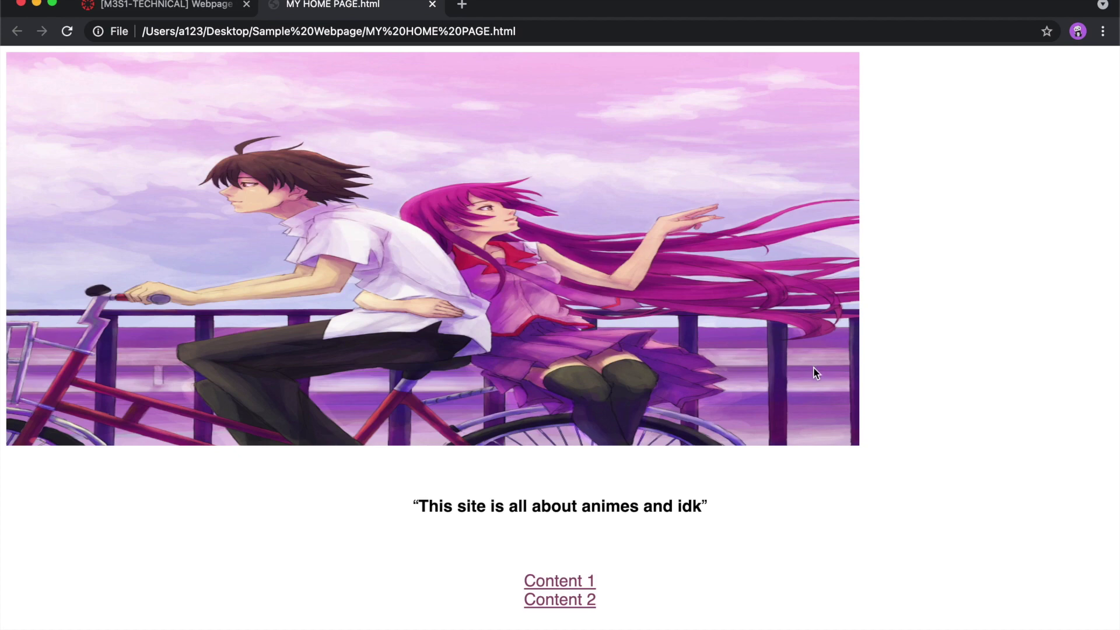
pyautogui.scroll(-10, 779, 392)
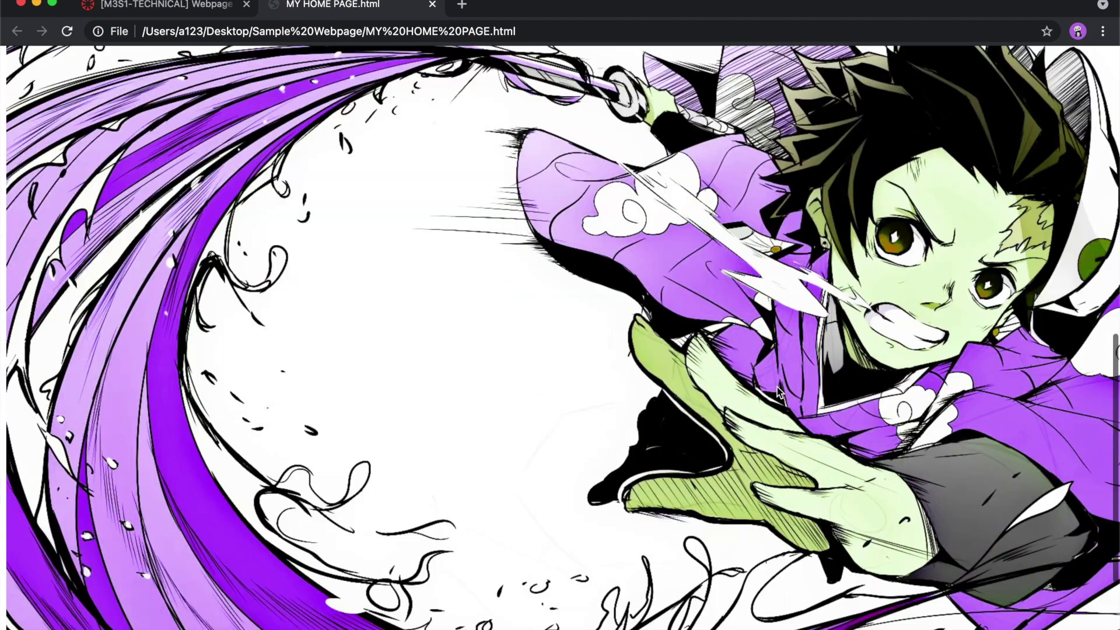
pyautogui.scroll(10, 778, 392)
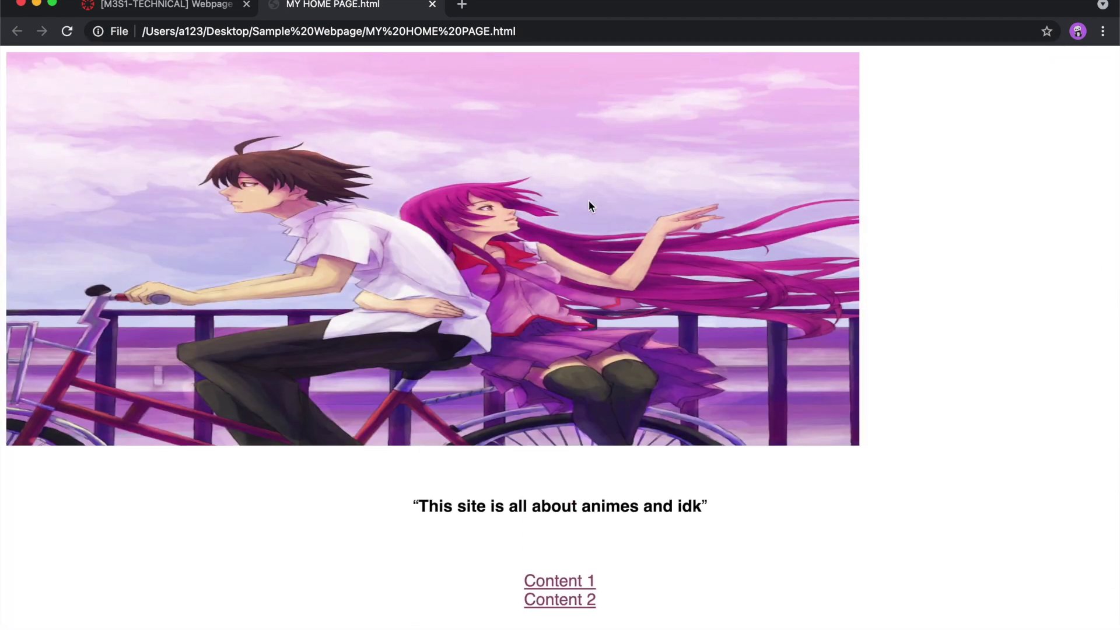
pyautogui.doubleClick(525, 8)
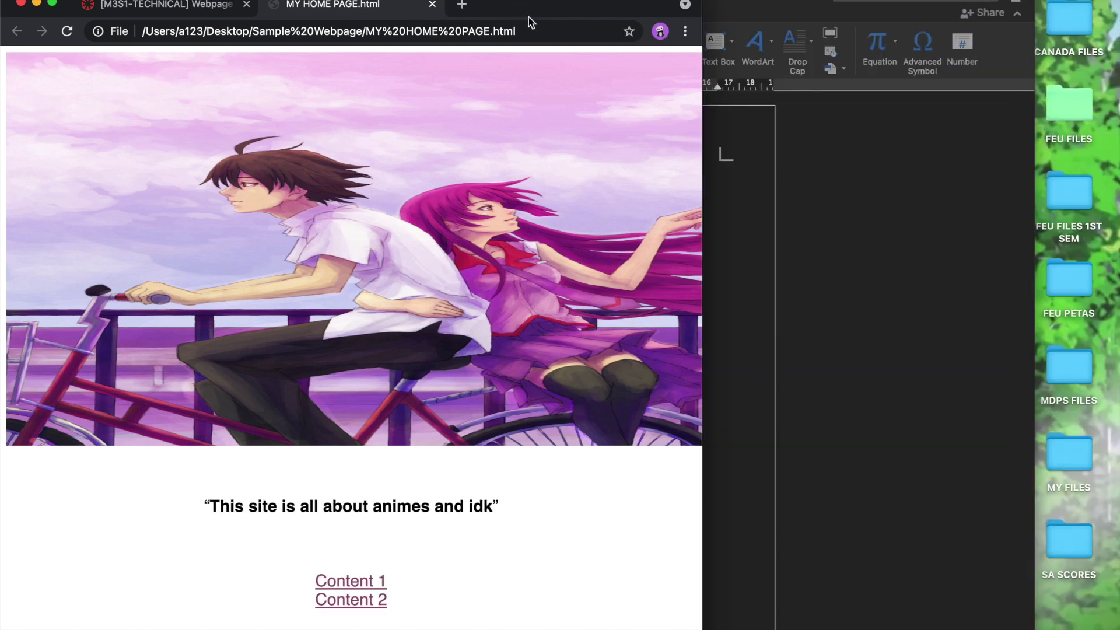
pyautogui.click(281, 5)
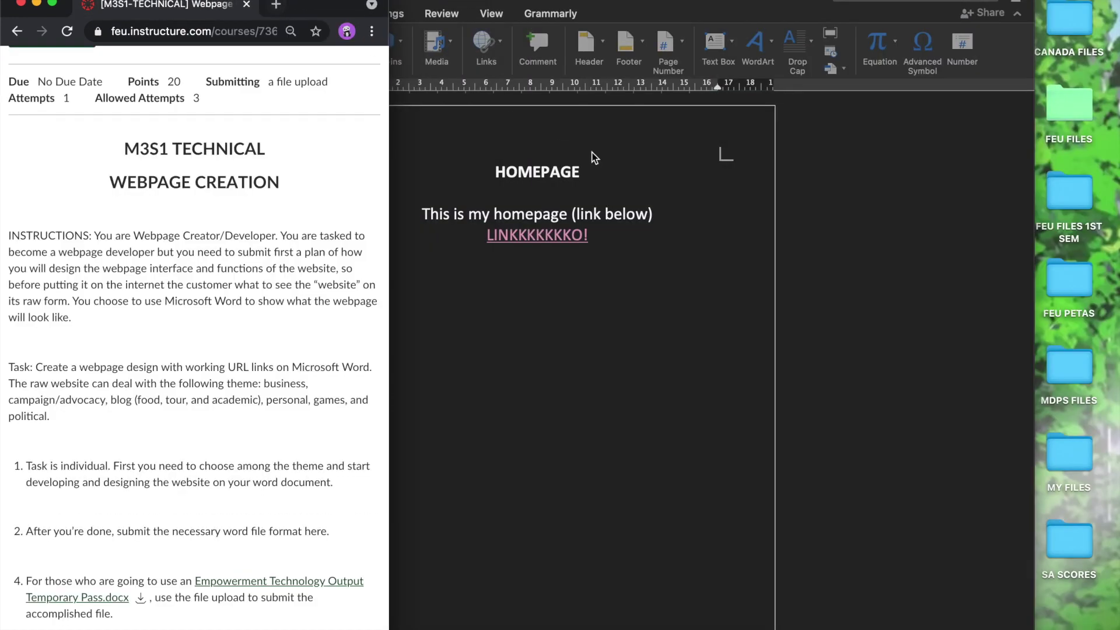
# Reopen the homepage from the Word document's link, check the Content 1 page and return to the homepage
pyautogui.click(520, 273)
pyautogui.click(529, 236)
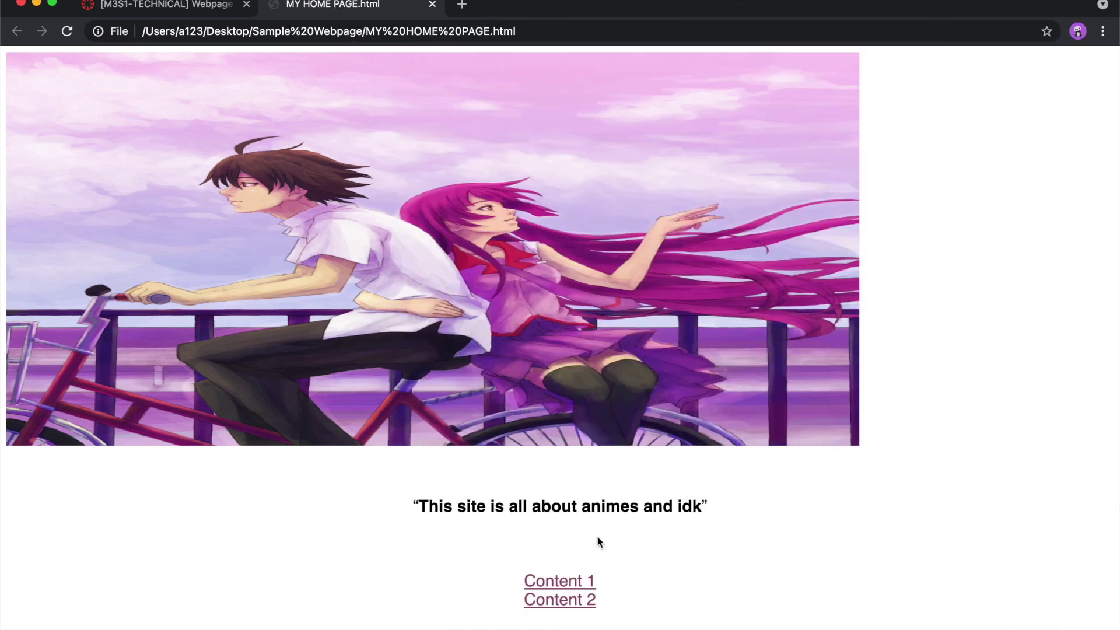
pyautogui.click(583, 581)
pyautogui.scroll(-6, 511, 420)
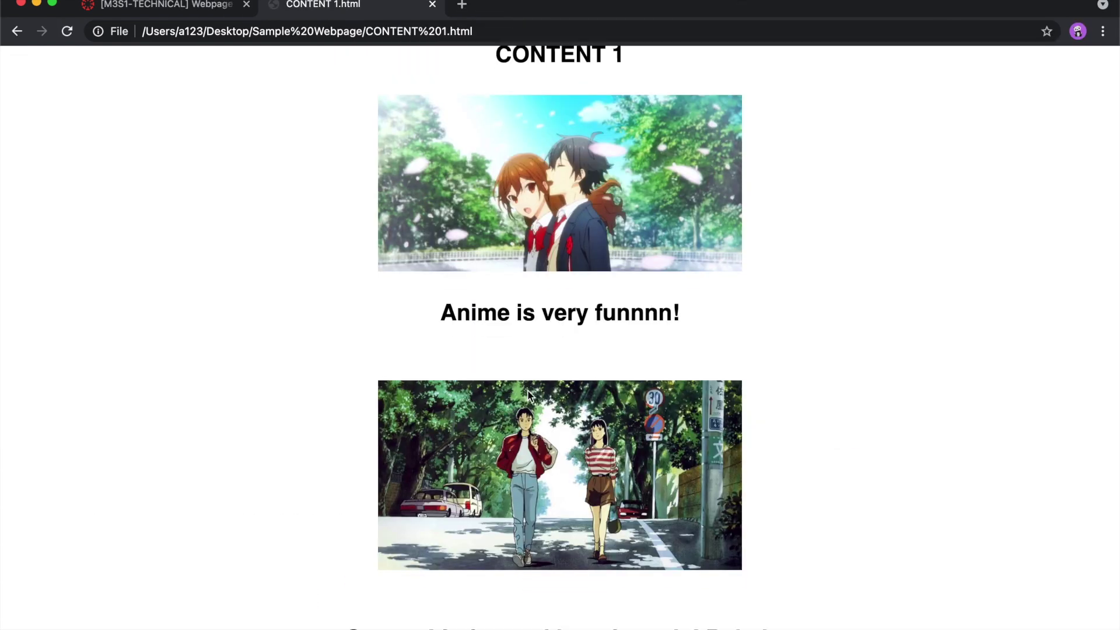
pyautogui.scroll(6, 460, 315)
pyautogui.click(16, 31)
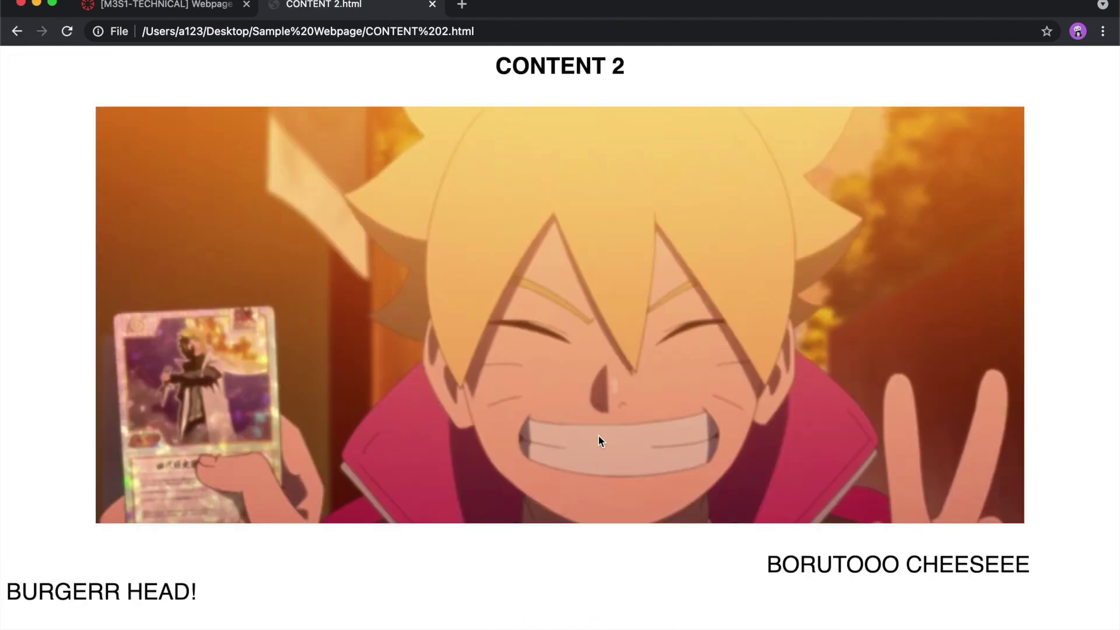
# Look through the Content 2 page and return to the homepage
pyautogui.scroll(-10, 599, 436)
pyautogui.scroll(10, 592, 420)
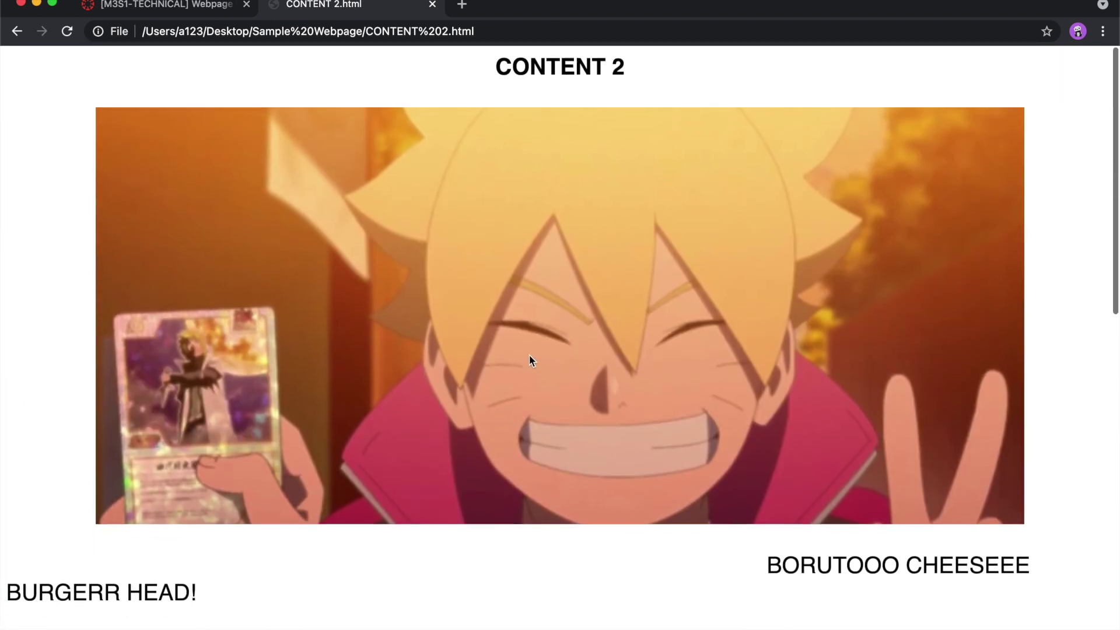
pyautogui.click(17, 31)
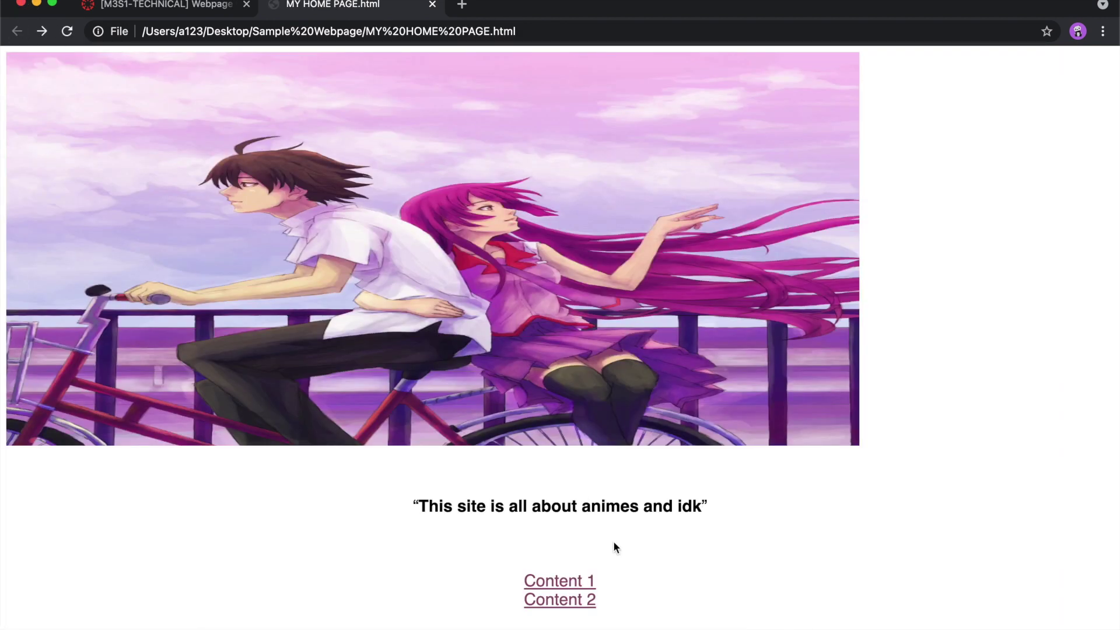
# Review the homepage from its picture to the end, reopen Content 1 and read through its text and pictures
pyautogui.scroll(-10, 559, 466)
pyautogui.scroll(10, 568, 412)
pyautogui.scroll(-10, 573, 477)
pyautogui.scroll(10, 583, 474)
pyautogui.click(569, 499)
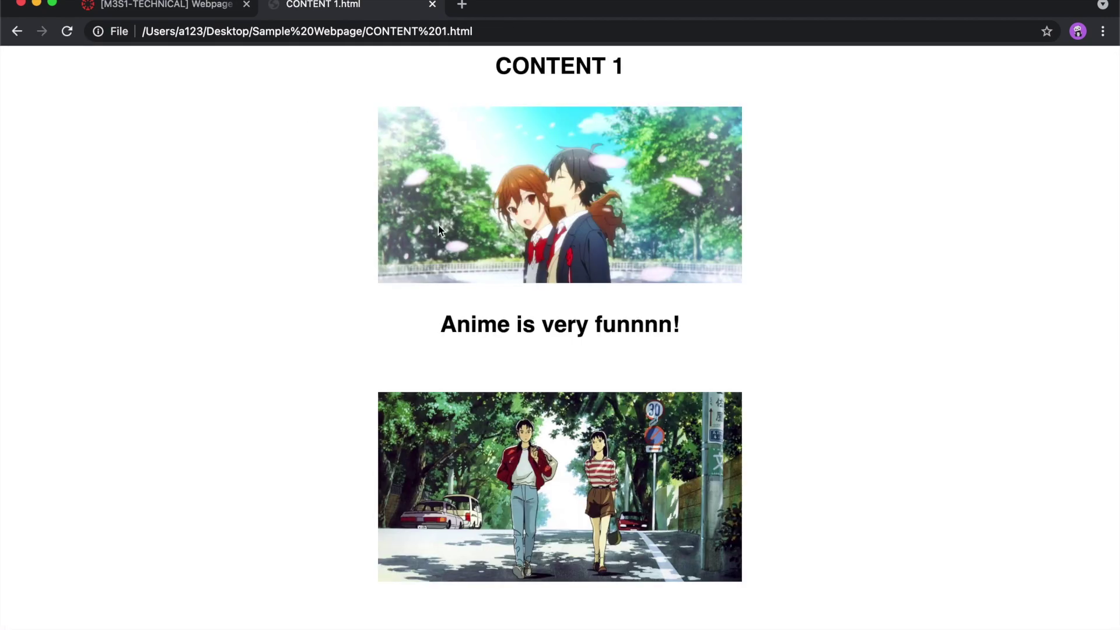
pyautogui.scroll(-6, 472, 241)
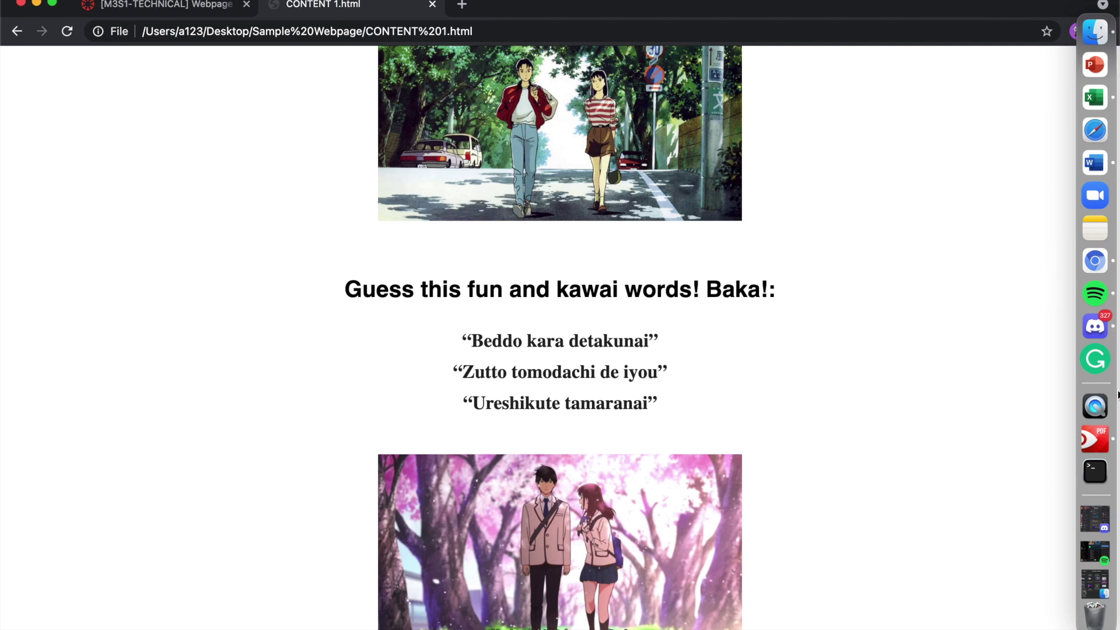
# Switch to the Word document and add "NOW WERE DONEEEEE!!! GG HOPE MAAM WILL GIVE ME HIGH GRADESS PLSS AHAHHAHAA" below the link
pyautogui.moveTo(741, 7); pyautogui.dragTo(601, 182)
pyautogui.click(621, 217)
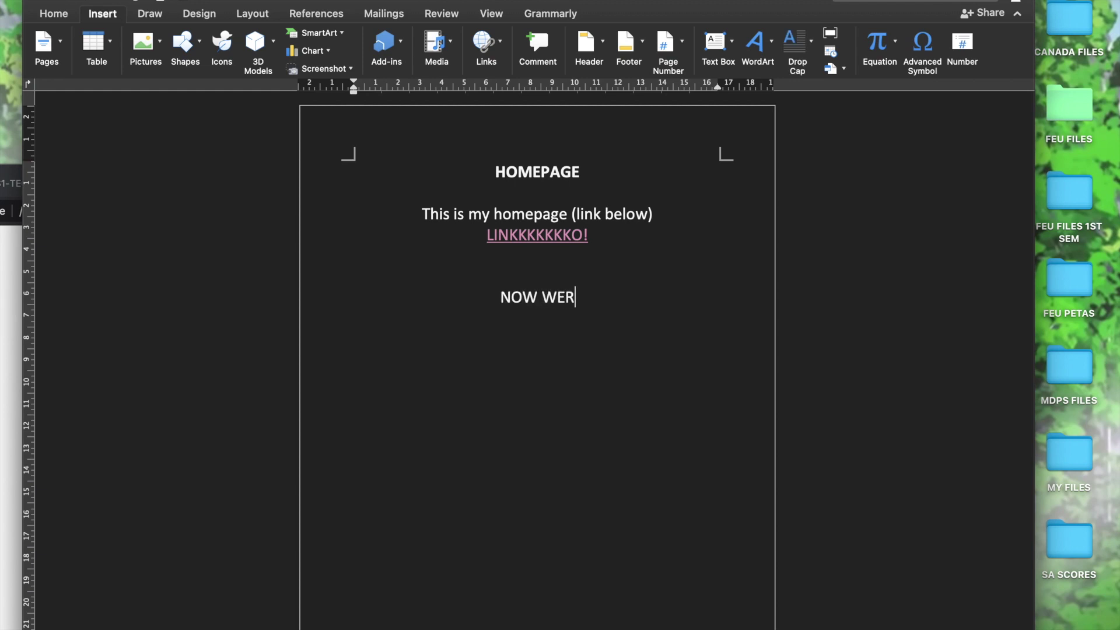
pyautogui.write('GG H')
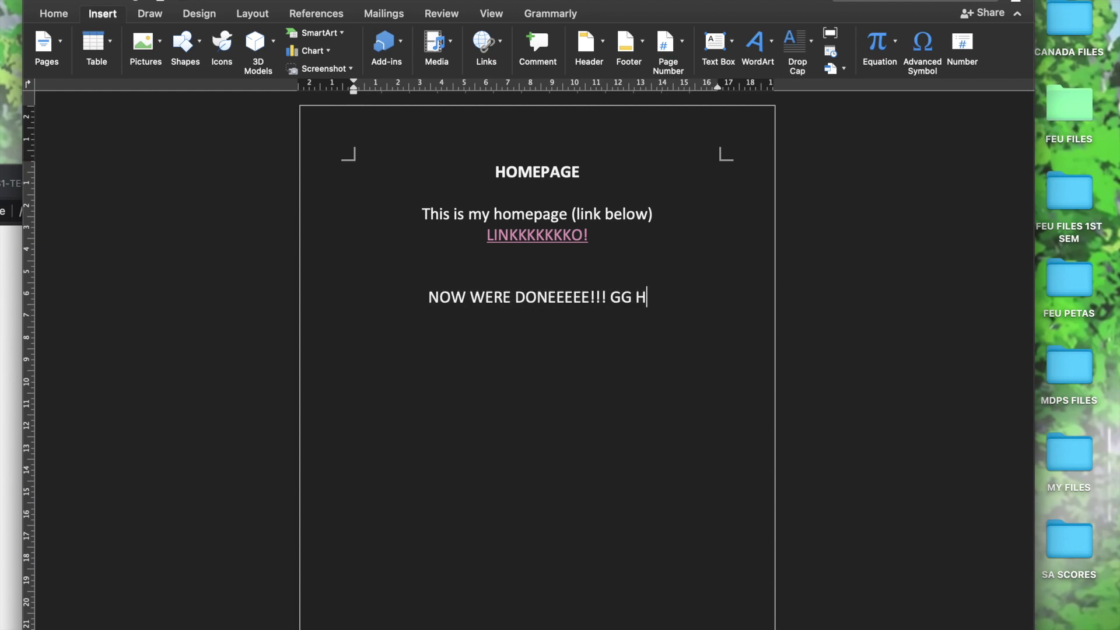
pyautogui.write('OPE MAAM WILL GIVE ME')
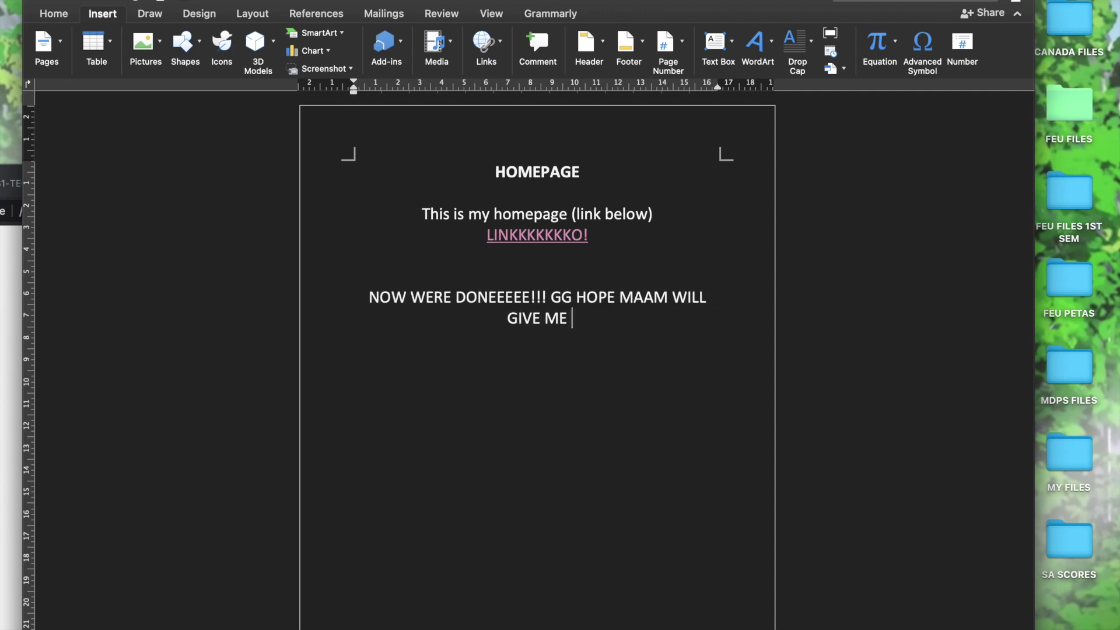
pyautogui.write(' HIGH GRADESS PLSS AHAHHAHAA')
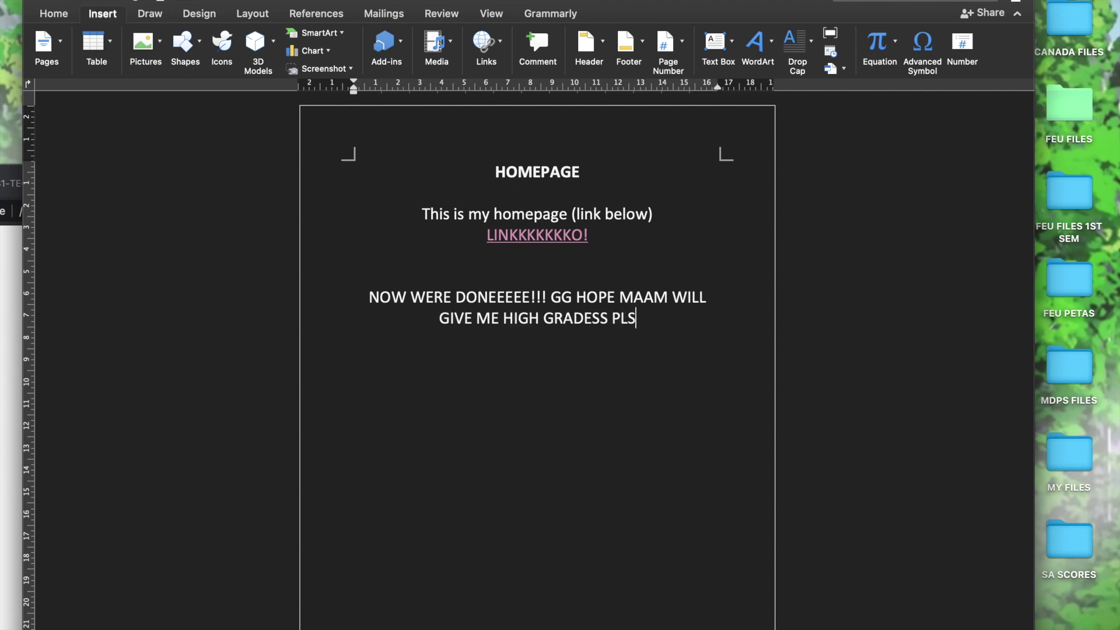